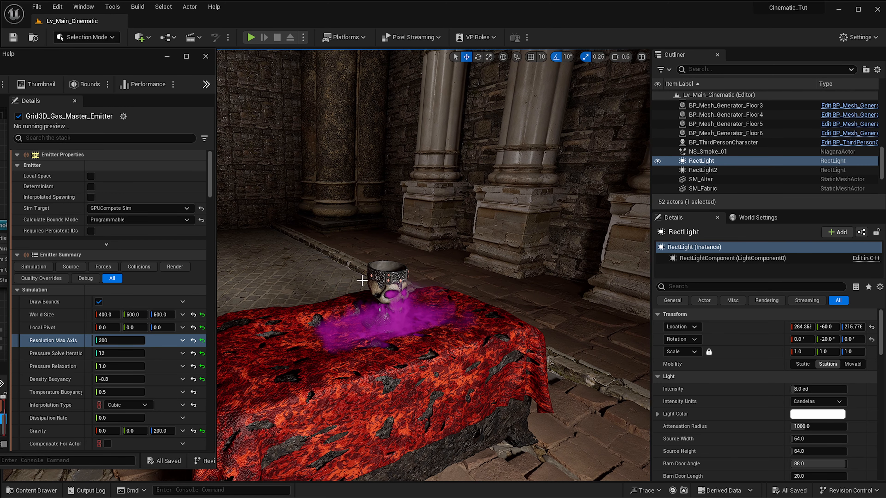
# - Duplicate the NS_Smoke_01 Niagara system in the Niagara_Systems folder as NS_Smoke_02
pyautogui.hotkey('ctrl', 'space')
pyautogui.rightClick(270, 369)
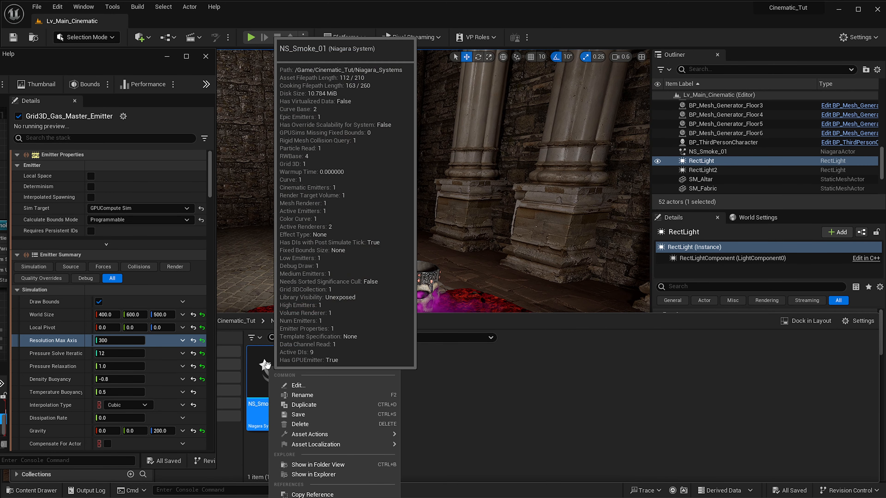
pyautogui.click(304, 405)
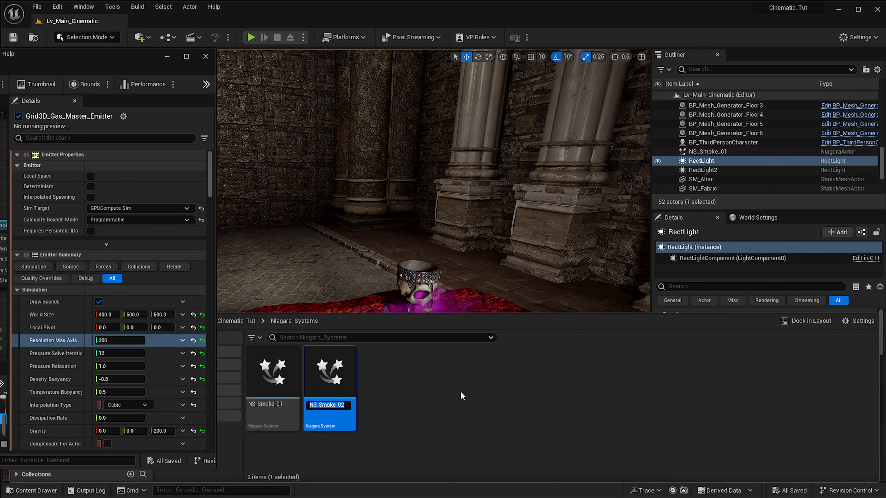
pyautogui.press('Return')
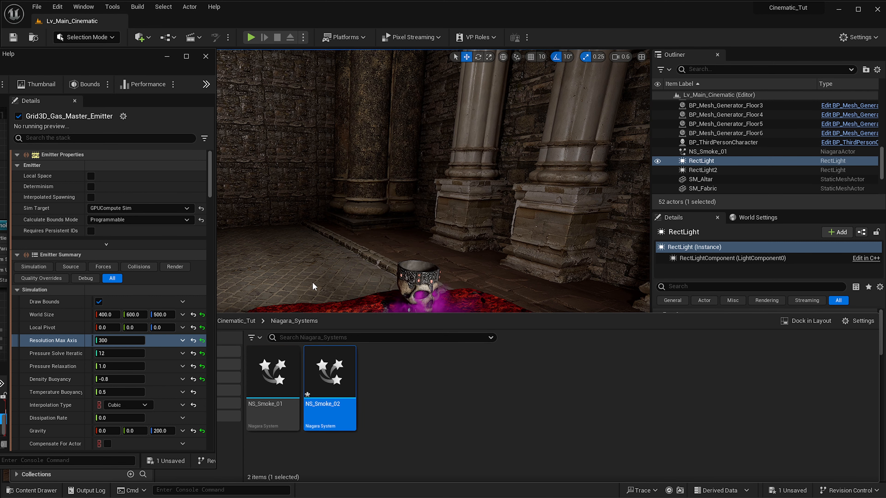
# - Open NS_Smoke_02 in the Niagara editor and select its Grid3D_Gas_Master_Emitter to show the emitter settings
pyautogui.moveTo(330, 361); pyautogui.dragTo(320, 185)
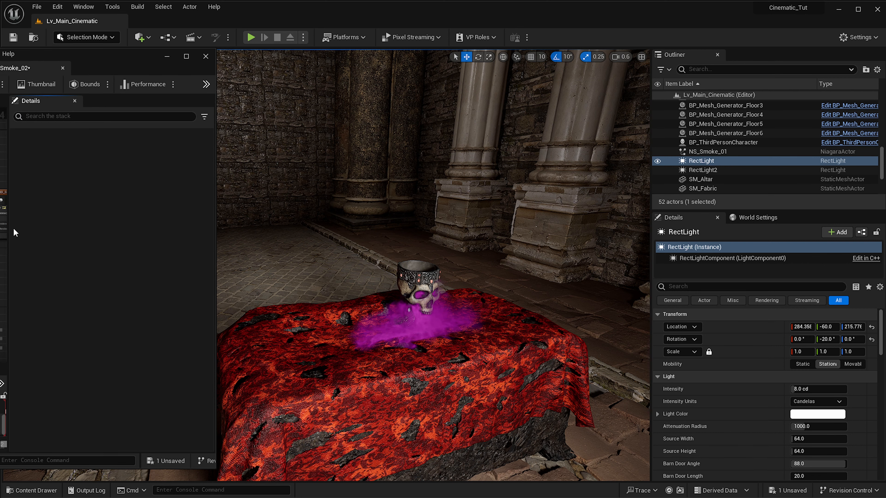
pyautogui.moveTo(87, 61); pyautogui.dragTo(134, 62)
pyautogui.click(45, 200)
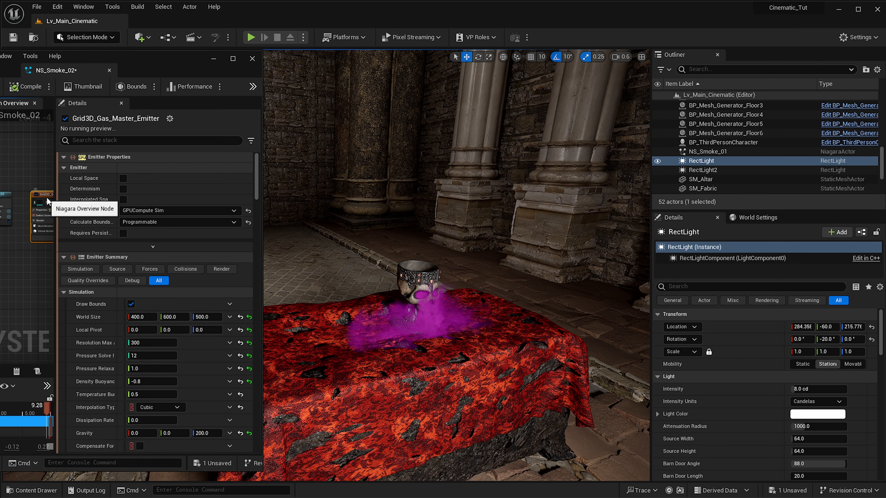
pyautogui.moveTo(136, 58); pyautogui.dragTo(84, 59)
# - Place the NS_Smoke_02 system in the level on top of the altar beside the goblet
pyautogui.scroll(2, 362, 197)
pyautogui.hotkey('ctrl', 'space')
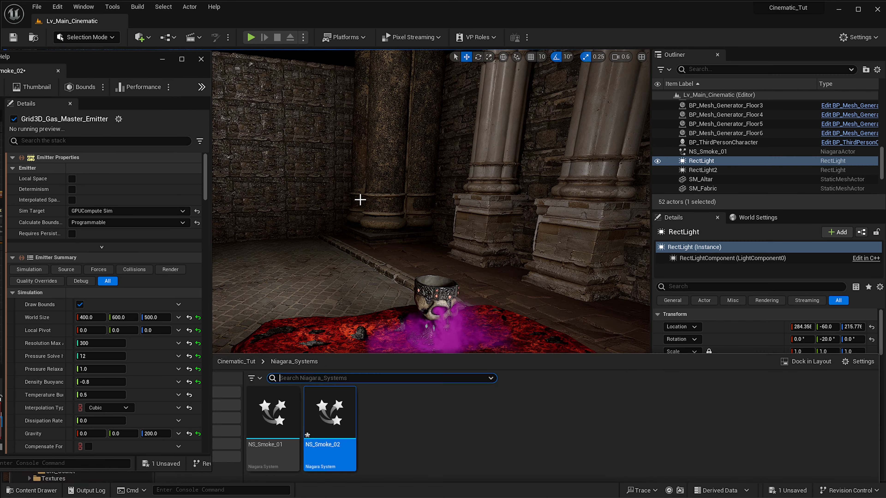
pyautogui.hotkey('ctrl', 'space')
pyautogui.moveTo(383, 320); pyautogui.dragTo(384, 320)
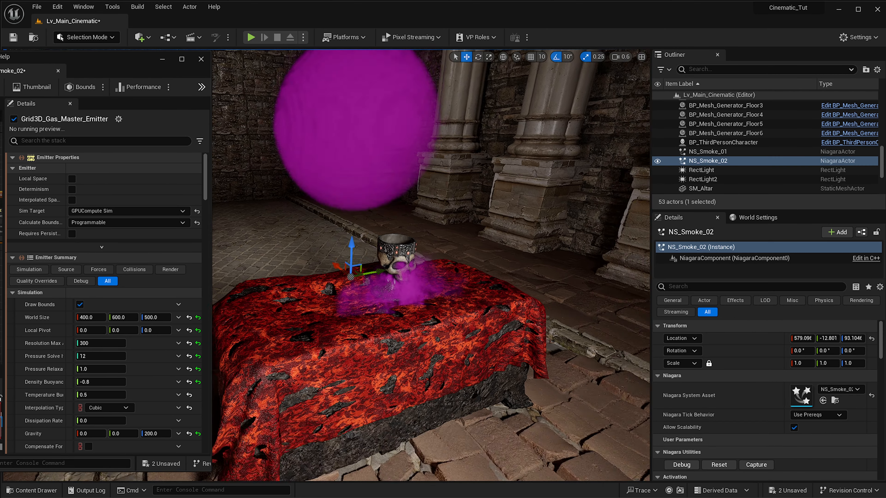
# - Bring the NS_Smoke_02 actor down to floor level at the altar, with its Y and Z location at 0
pyautogui.scroll(-2, 384, 319)
pyautogui.moveTo(571, 222); pyautogui.dragTo(526, 386, button='right')
pyautogui.moveTo(546, 392); pyautogui.dragTo(289, 257)
pyautogui.moveTo(289, 257); pyautogui.dragTo(309, 189, button='right')
pyautogui.scroll(4, 309, 189)
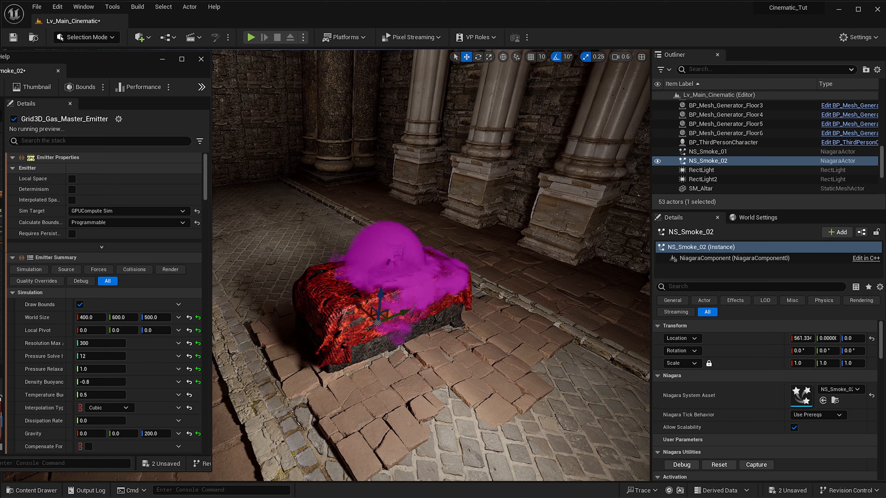
pyautogui.scroll(3, 309, 188)
pyautogui.scroll(2, 495, 238)
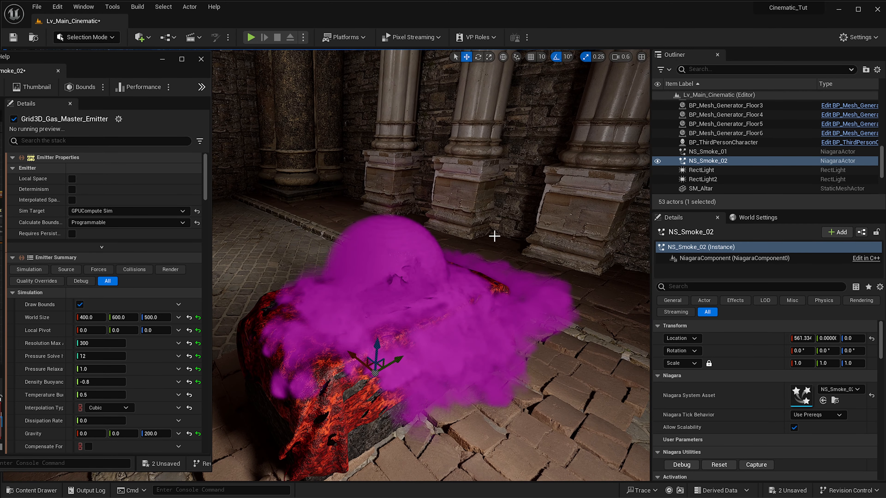
# - Move the NS_Smoke_02 actor along X to about 747, off the altar
pyautogui.moveTo(471, 310); pyautogui.dragTo(429, 313, button='right')
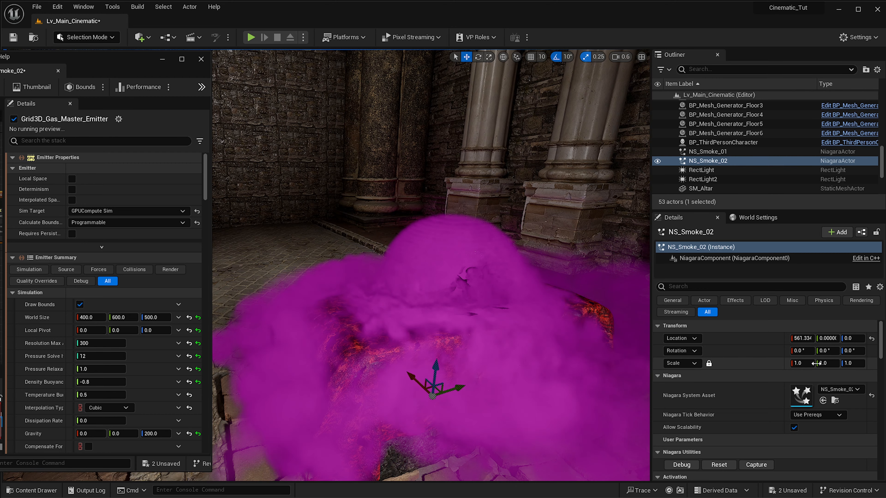
pyautogui.moveTo(370, 316); pyautogui.dragTo(418, 373, button='right')
pyautogui.moveTo(452, 259); pyautogui.dragTo(368, 312, button='right')
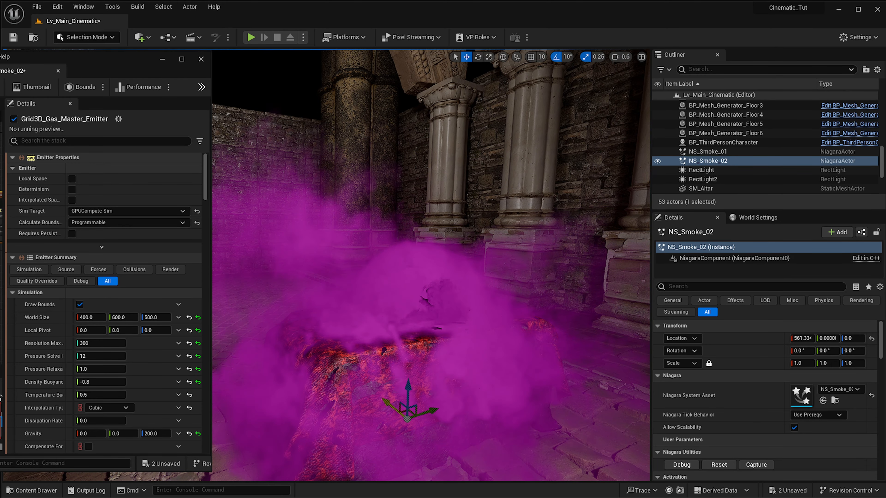
pyautogui.moveTo(389, 405); pyautogui.dragTo(306, 331)
# - Select SM_Altar and look up its tag properties by searching its details for "tag", then clear the search
pyautogui.click(444, 435)
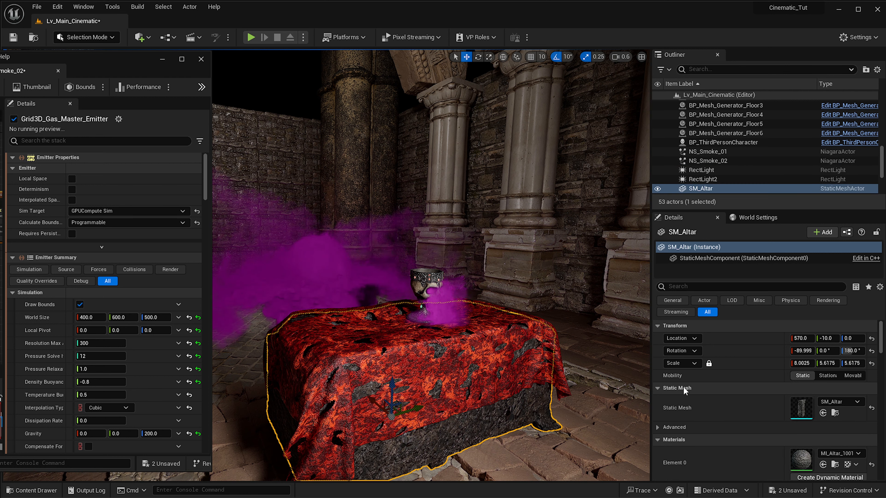
pyautogui.scroll(-2, 743, 331)
pyautogui.scroll(2, 740, 304)
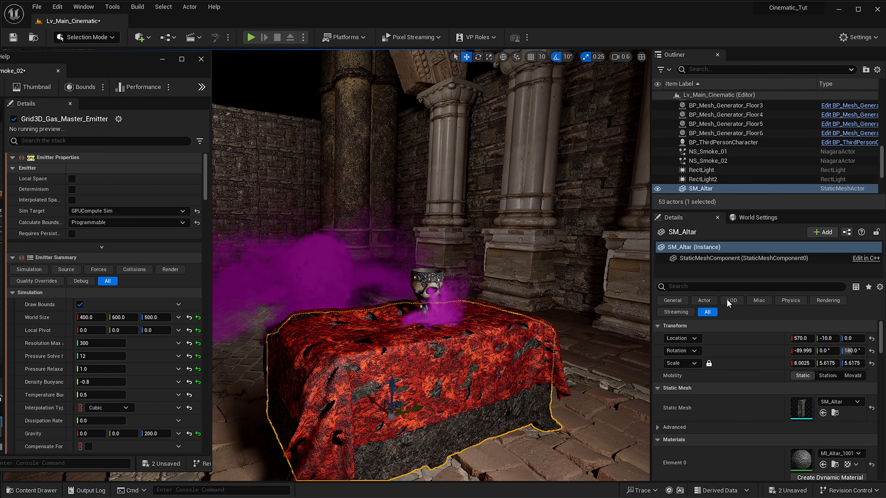
pyautogui.click(727, 289)
pyautogui.write('tag')
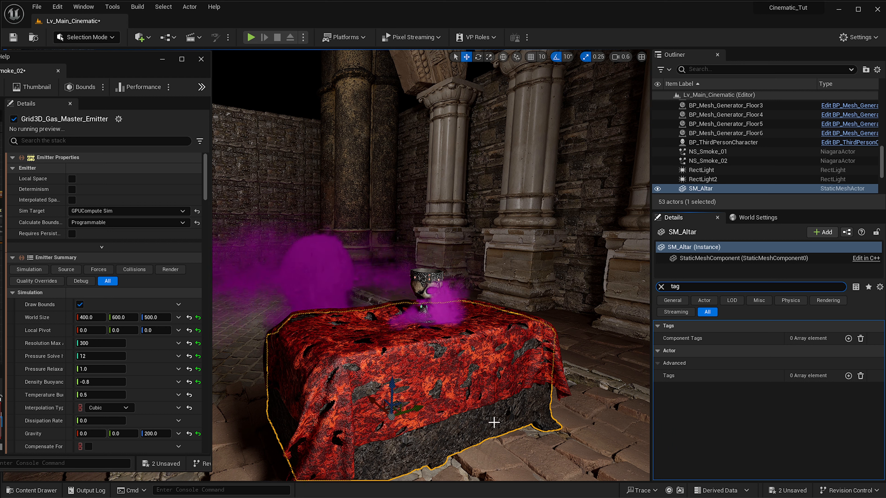
pyautogui.click(660, 288)
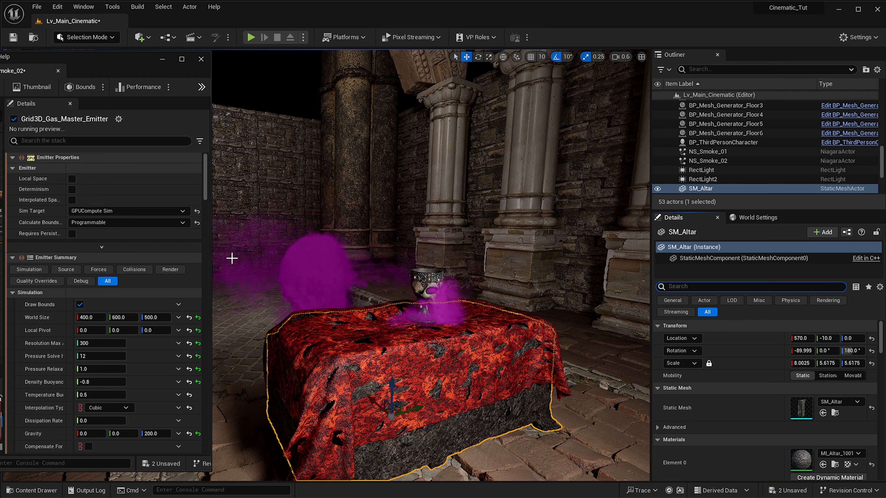
# - Examine the emitter's Collision Data Interfaces and Collide Against settings, widening the name column to read the labels
pyautogui.scroll(-10, 201, 214)
pyautogui.scroll(-10, 201, 215)
pyautogui.scroll(5, 187, 342)
pyautogui.scroll(-5, 188, 339)
pyautogui.scroll(6, 191, 332)
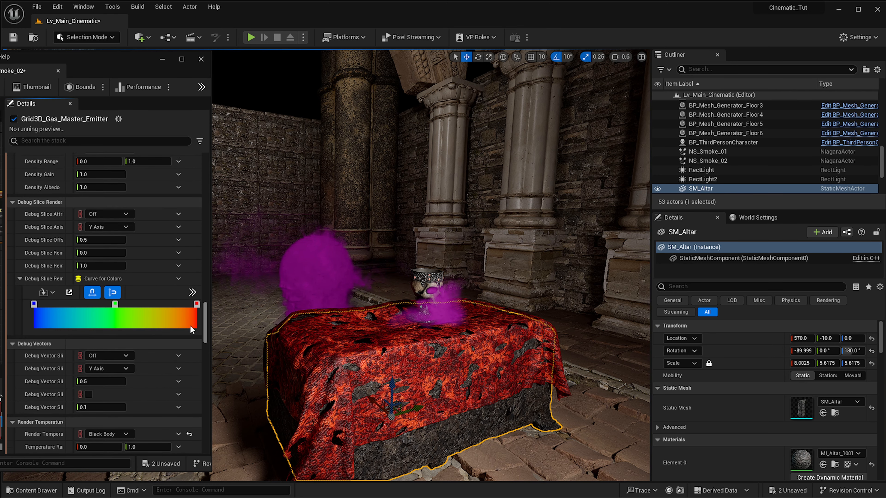
pyautogui.scroll(8, 192, 329)
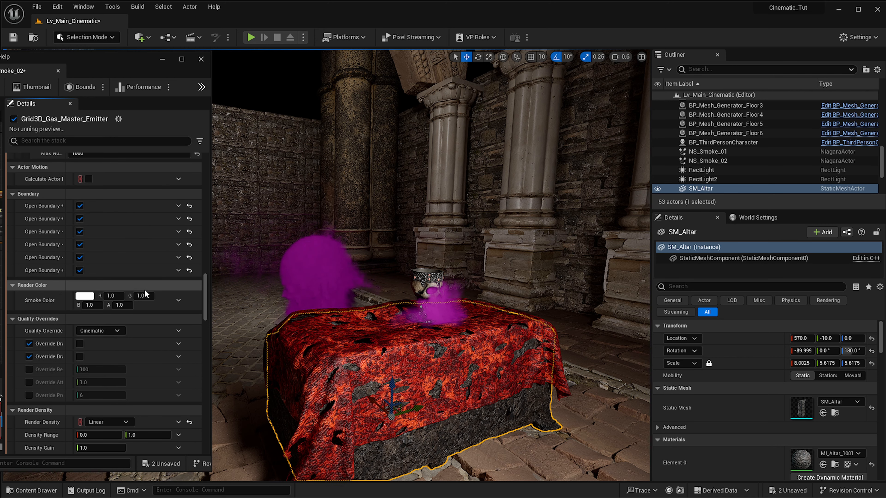
pyautogui.scroll(8, 145, 294)
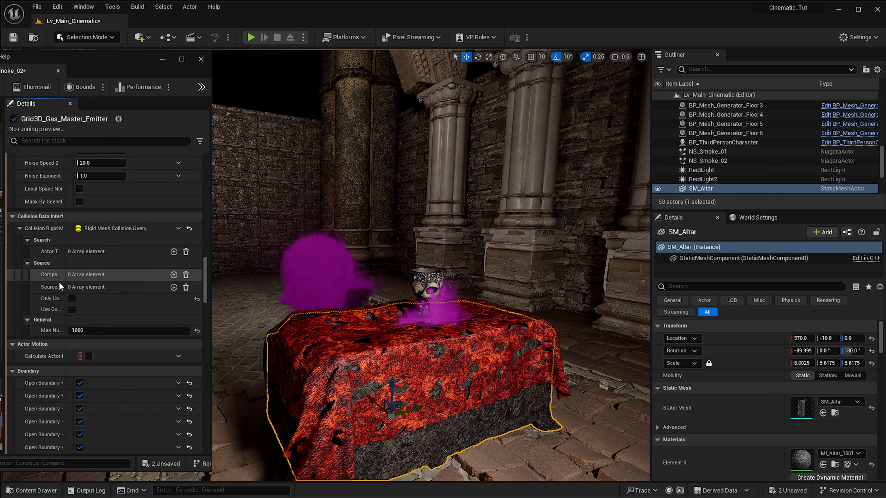
pyautogui.moveTo(66, 233); pyautogui.dragTo(90, 233)
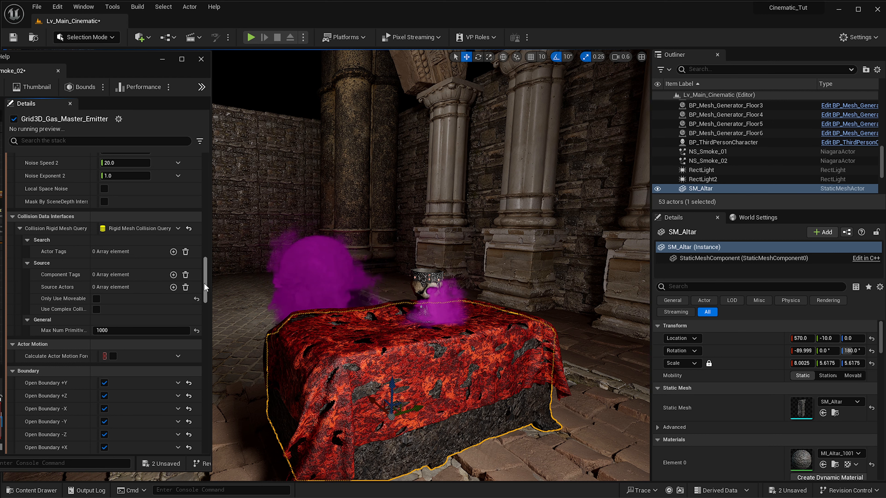
pyautogui.moveTo(202, 288); pyautogui.dragTo(198, 217)
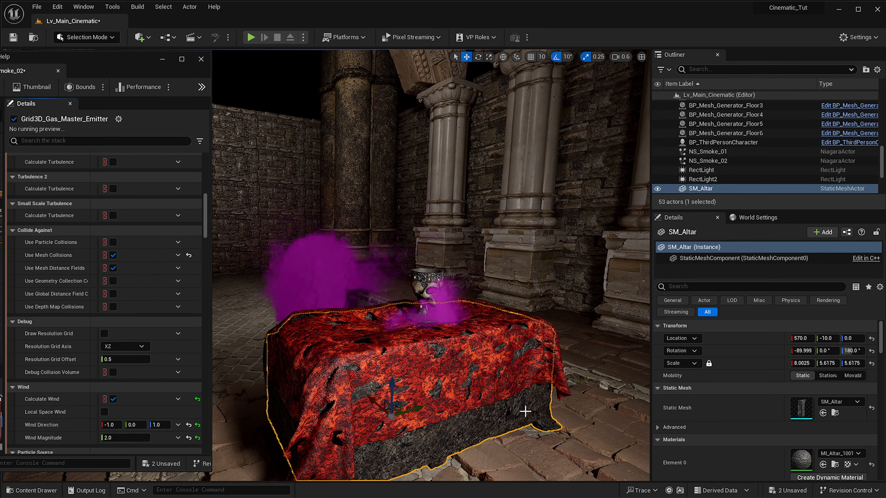
# - Turn off game view so that editor icons are shown in the viewport
pyautogui.click(441, 409)
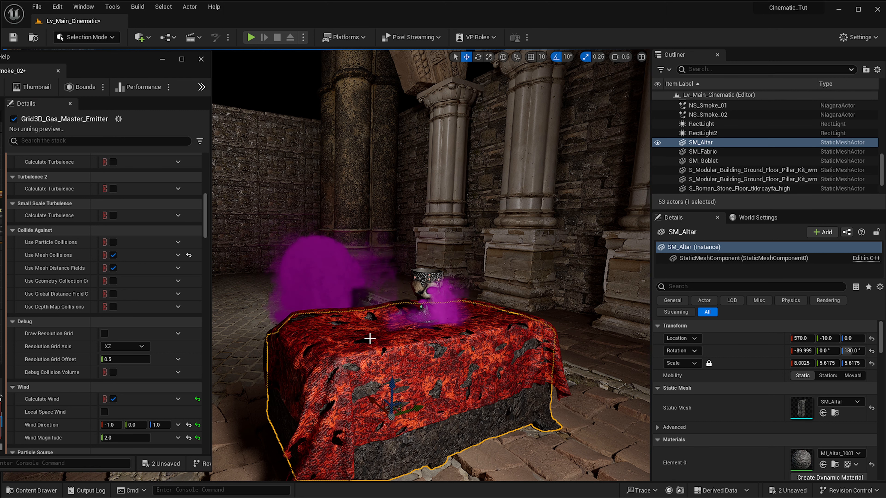
pyautogui.click(308, 280)
pyautogui.click(312, 262)
pyautogui.click(316, 275)
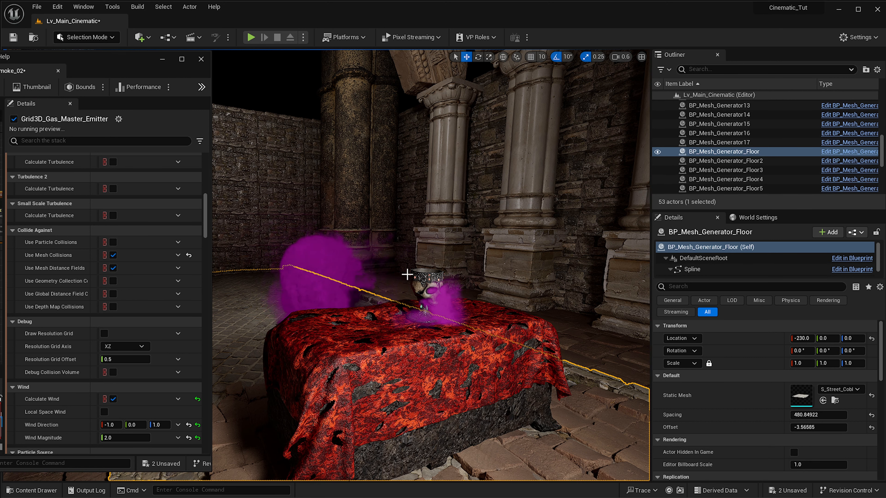
pyautogui.moveTo(413, 261); pyautogui.dragTo(417, 268, button='right')
pyautogui.press('g')
pyautogui.press('g')
pyautogui.press('g')
pyautogui.moveTo(296, 260); pyautogui.dragTo(312, 279, button='right')
# - Select the NS_Smoke_02 actor and move it up and away from the altar, above the open cobblestone floor
pyautogui.click(325, 312)
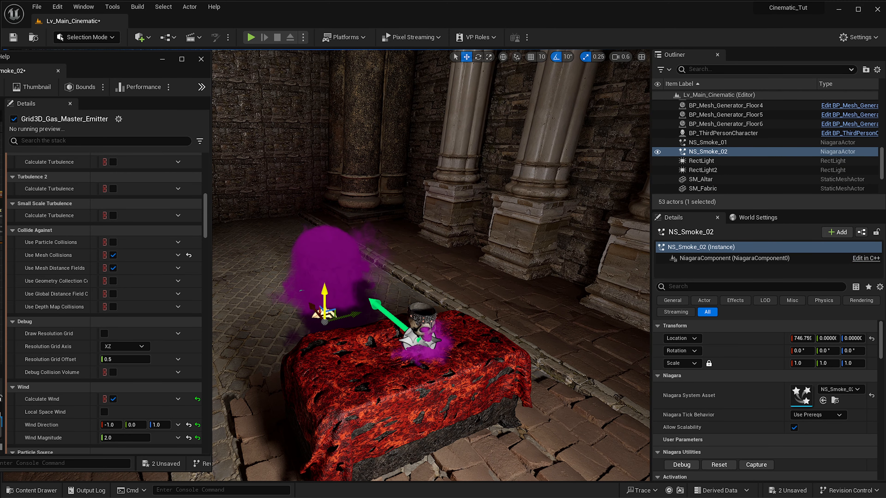
pyautogui.moveTo(321, 290); pyautogui.dragTo(291, 191)
pyautogui.moveTo(291, 191); pyautogui.dragTo(352, 206, button='right')
pyautogui.moveTo(387, 208); pyautogui.dragTo(291, 188)
# - Select the cobblestone floor BP_Mesh_Generator_Floor under the smoke and filter its details for "tag"
pyautogui.moveTo(474, 335); pyautogui.dragTo(470, 324, button='right')
pyautogui.click(473, 335)
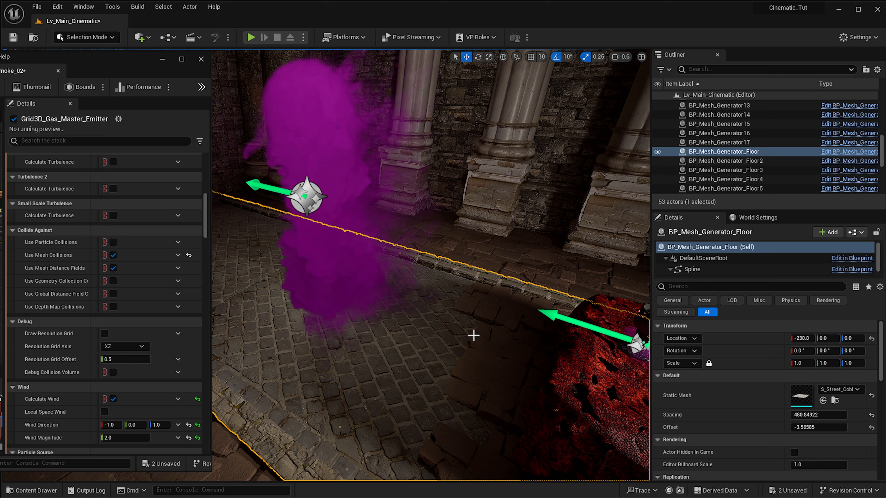
pyautogui.moveTo(377, 317); pyautogui.dragTo(419, 324, button='right')
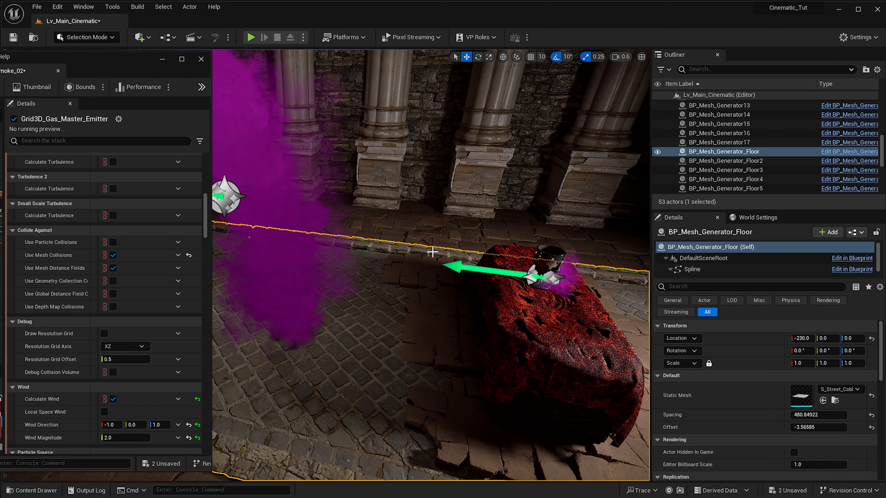
pyautogui.moveTo(426, 252); pyautogui.dragTo(400, 225, button='right')
pyautogui.moveTo(330, 393)
pyautogui.mouseDown(button='right')
pyautogui.moveTo(330, 368)
pyautogui.moveTo(322, 394)
pyautogui.mouseUp(button='right')
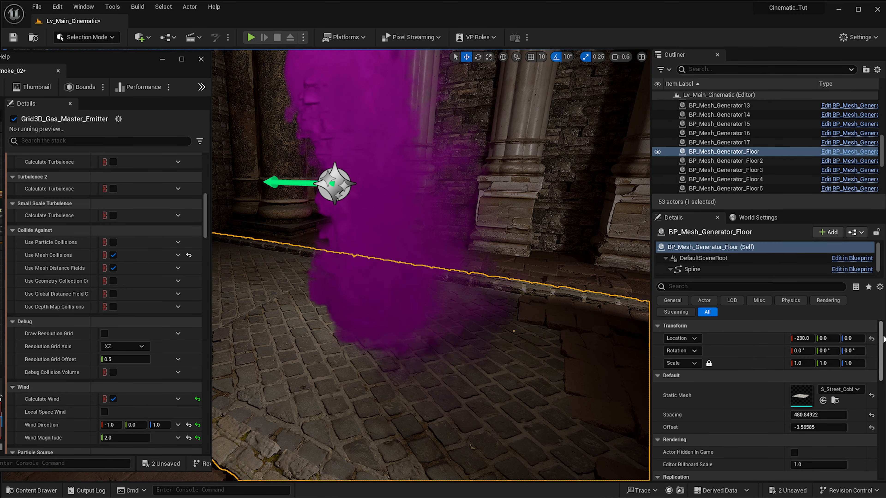
pyautogui.moveTo(882, 343); pyautogui.dragTo(870, 313)
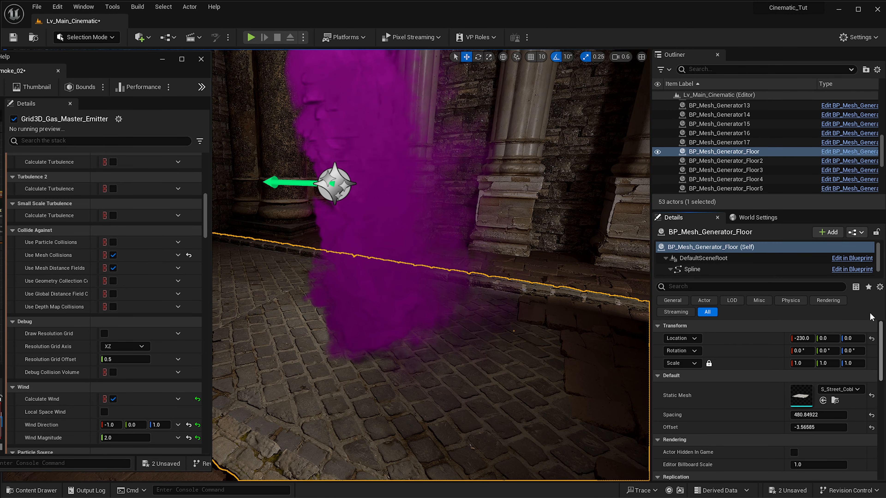
pyautogui.click(715, 289)
pyautogui.write('tag')
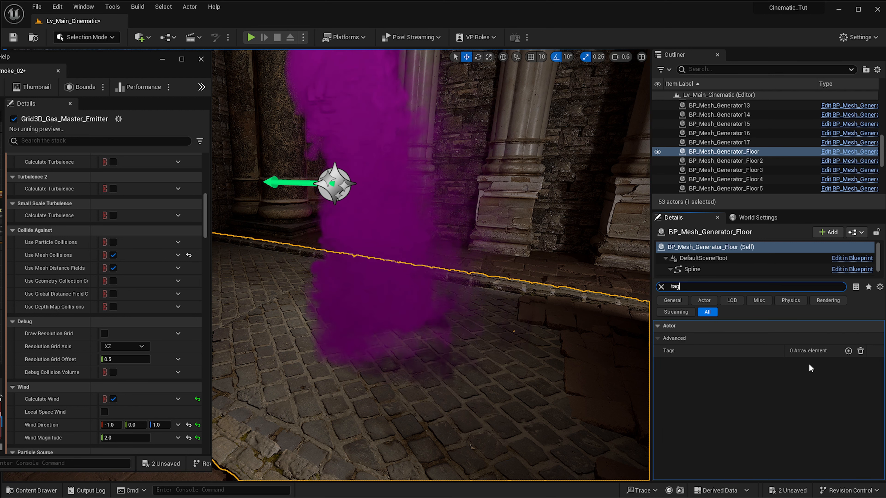
# - Add an actor tag named Collision to BP_Mesh_Generator_Floor
pyautogui.moveTo(506, 332); pyautogui.dragTo(362, 311, button='right')
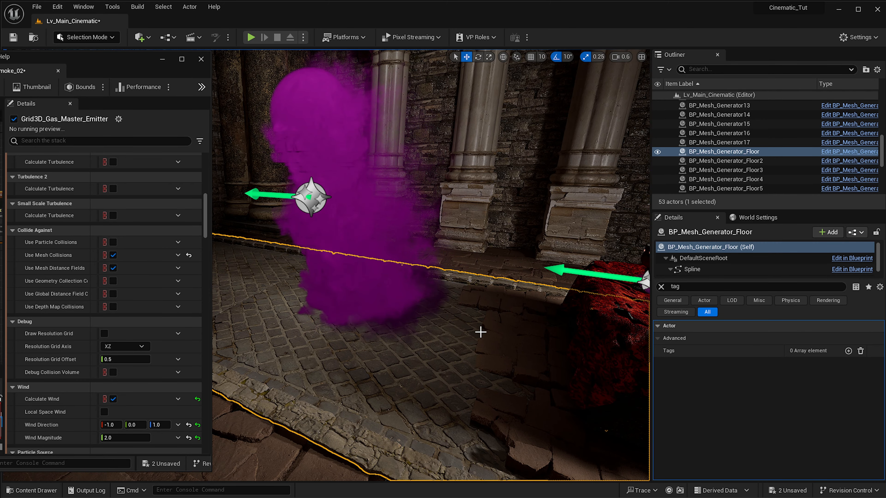
pyautogui.moveTo(476, 331); pyautogui.dragTo(454, 328, button='right')
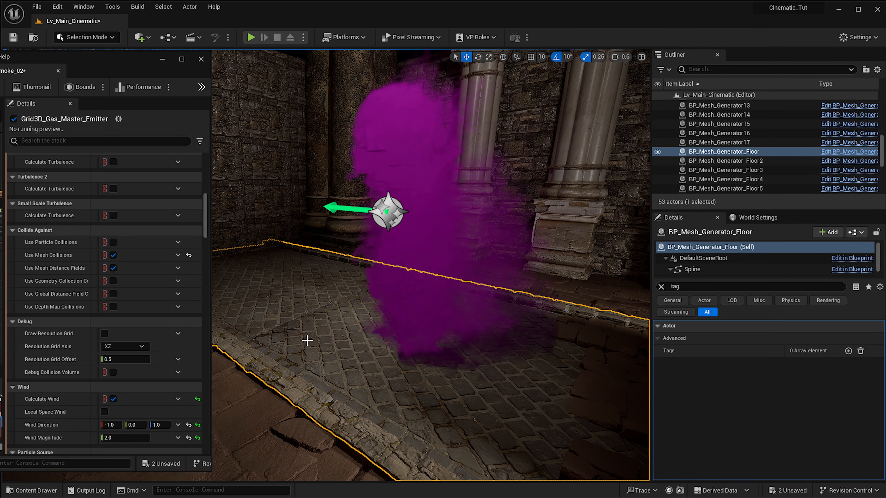
pyautogui.click(848, 351)
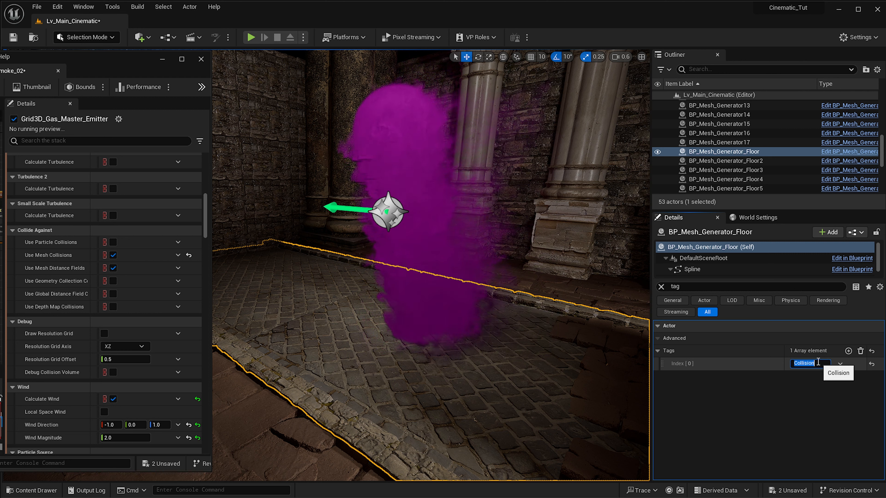
pyautogui.moveTo(529, 368)
pyautogui.mouseDown(button='right')
pyautogui.moveTo(457, 332)
pyautogui.moveTo(529, 356)
pyautogui.mouseUp(button='right')
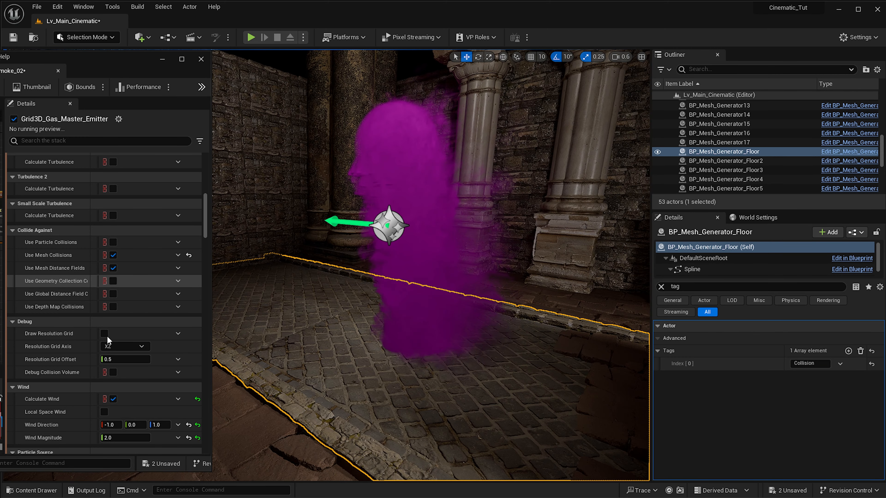
# - Add an actor tag named Collision to the search settings of the emitter's Collision Rigid Mesh Query
pyautogui.moveTo(204, 199); pyautogui.dragTo(193, 279)
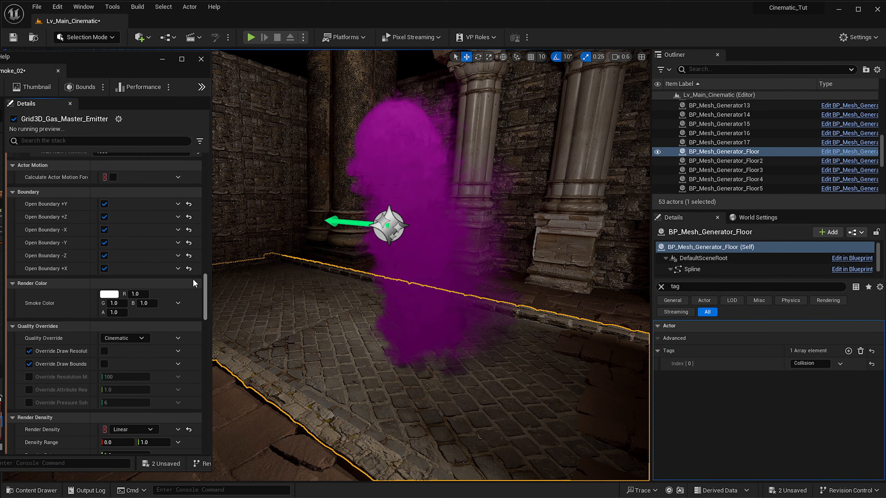
pyautogui.scroll(10, 194, 283)
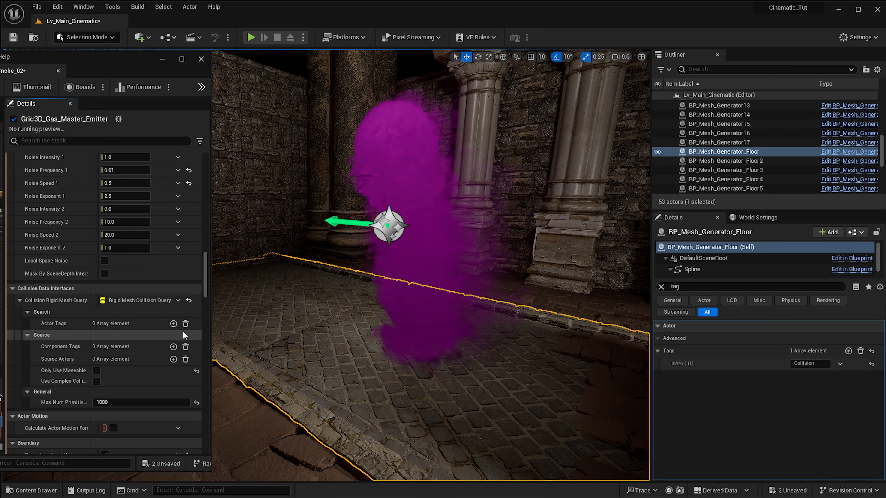
pyautogui.click(173, 324)
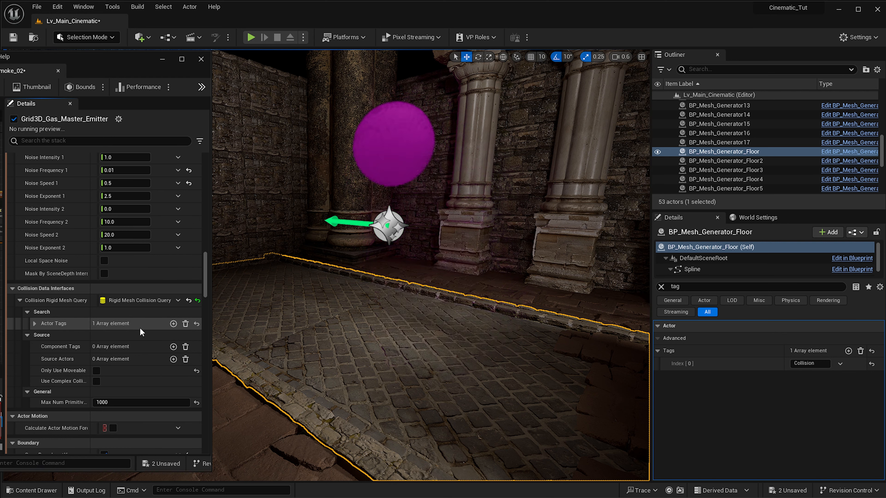
pyautogui.click(35, 324)
pyautogui.click(102, 337)
pyautogui.write('Collision')
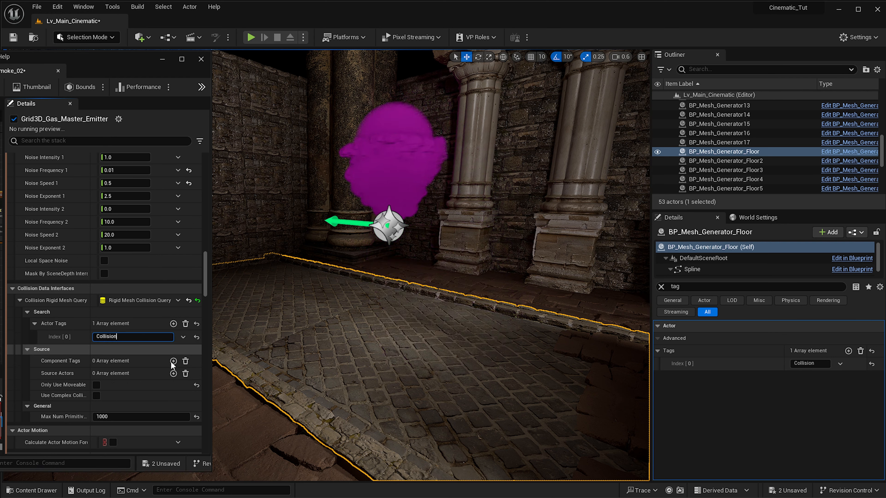
# - Add a component tag named Collision to the source settings of the emitter's Collision Rigid Mesh Query
pyautogui.click(119, 361)
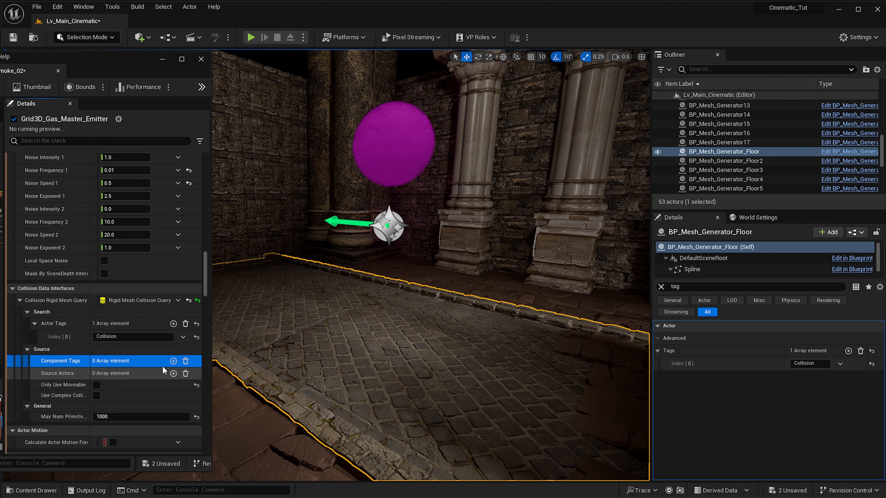
pyautogui.click(173, 362)
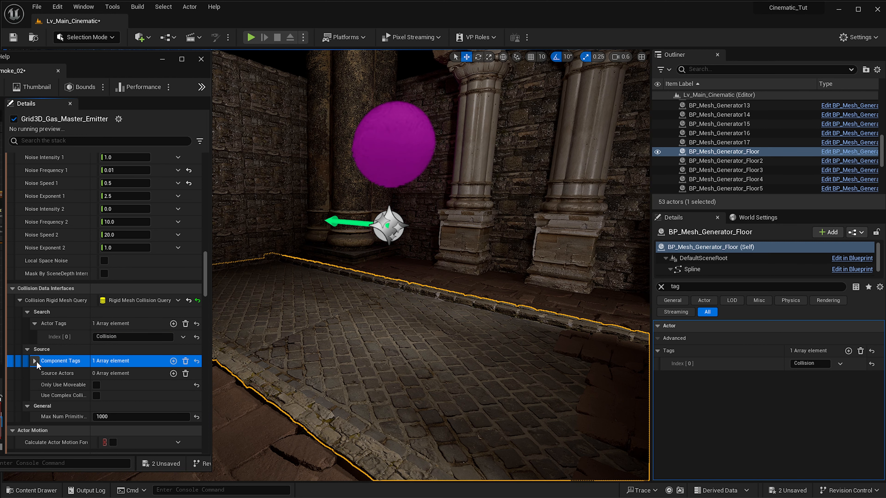
pyautogui.click(35, 361)
pyautogui.click(105, 374)
pyautogui.write('Collision')
pyautogui.click(190, 389)
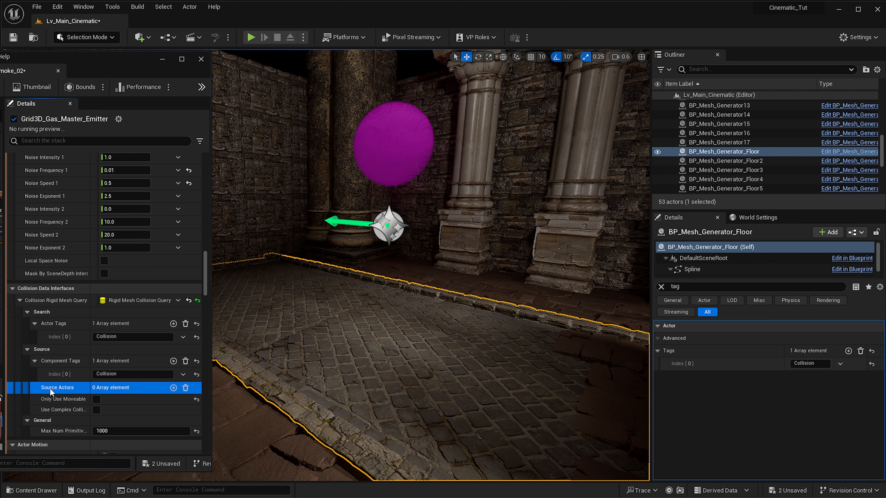
pyautogui.click(174, 388)
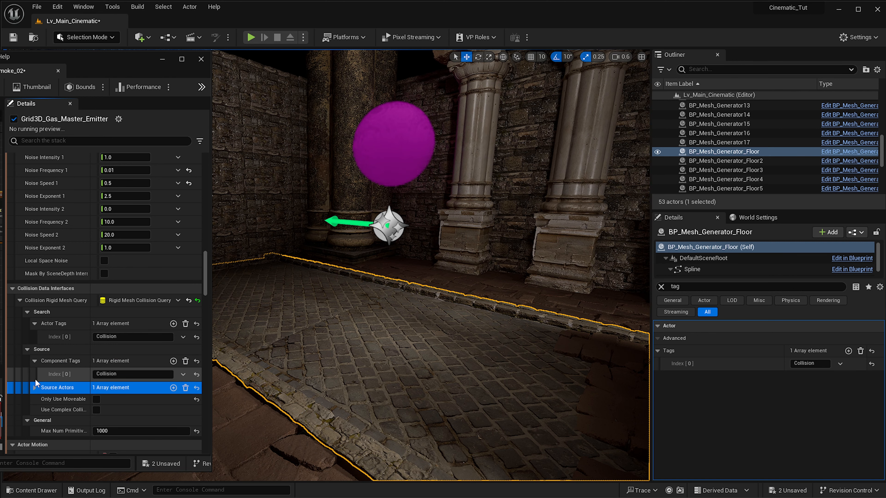
pyautogui.click(35, 388)
pyautogui.click(114, 407)
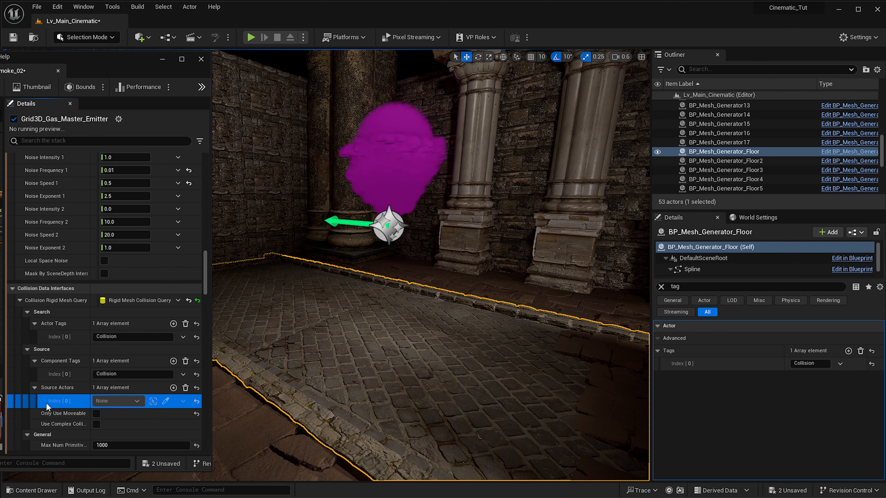
pyautogui.click(186, 389)
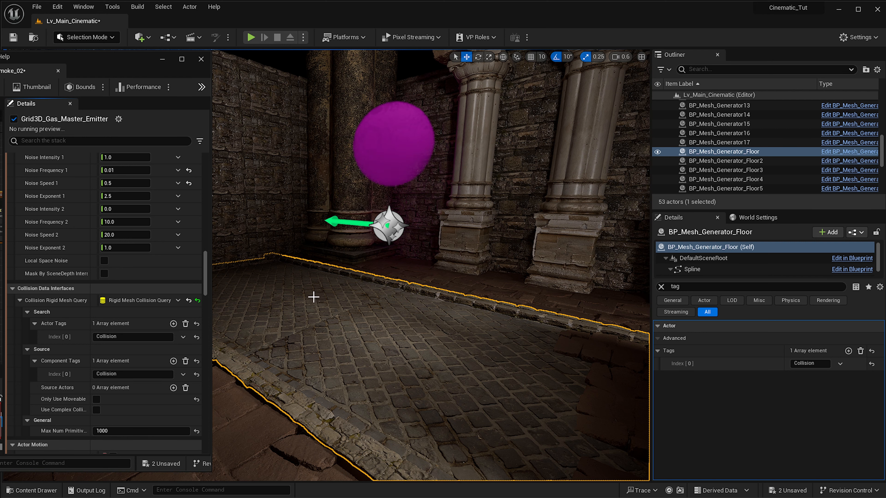
# - Select the NS_Smoke_02 actor and examine from beneath the floor how its smoke meets the cobblestones
pyautogui.moveTo(313, 298); pyautogui.dragTo(440, 305, button='right')
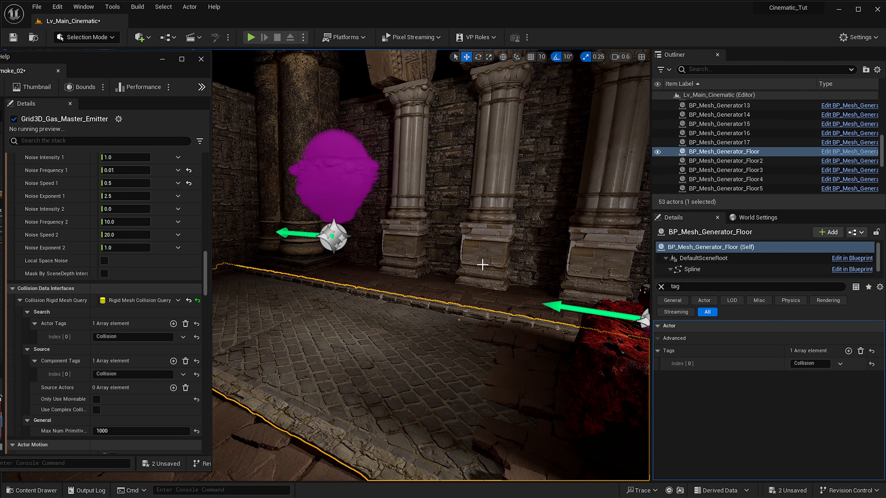
pyautogui.click(332, 155)
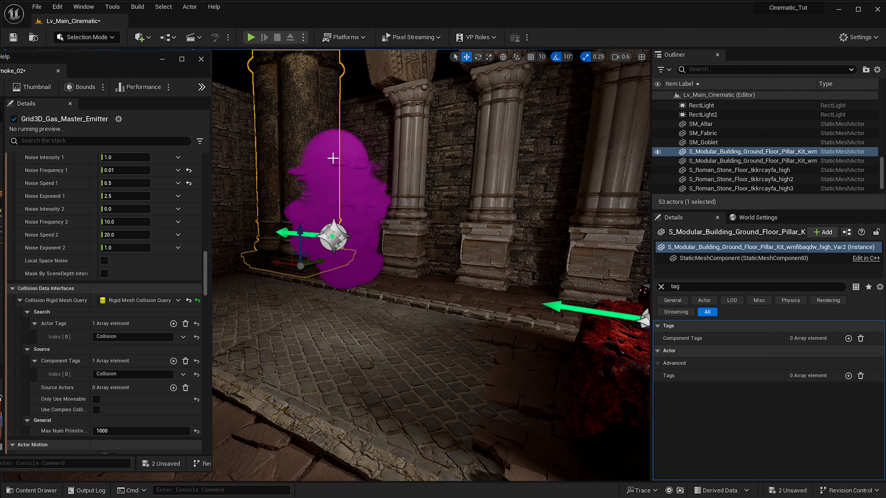
pyautogui.click(356, 259)
pyautogui.moveTo(414, 339); pyautogui.dragTo(428, 401, button='right')
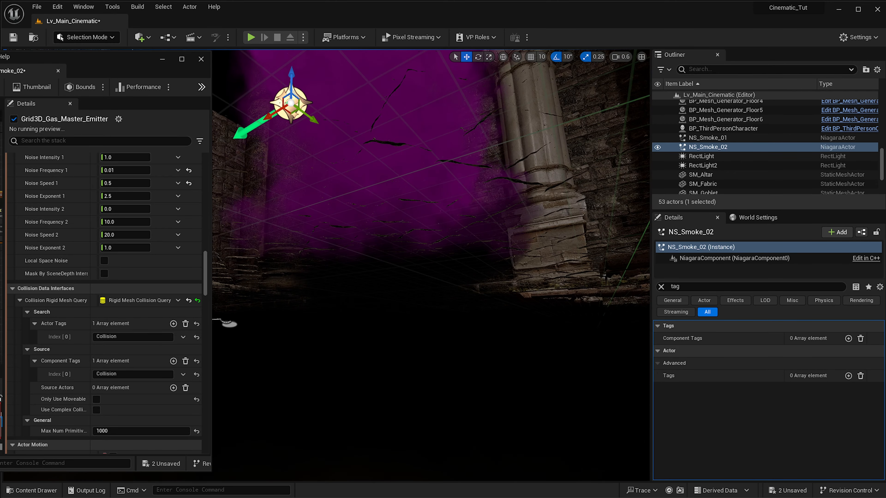
pyautogui.moveTo(416, 339); pyautogui.dragTo(416, 377, button='right')
pyautogui.moveTo(416, 339)
pyautogui.mouseDown(button='right')
pyautogui.moveTo(428, 320)
pyautogui.moveTo(427, 363)
pyautogui.moveTo(424, 349)
pyautogui.mouseUp(button='right')
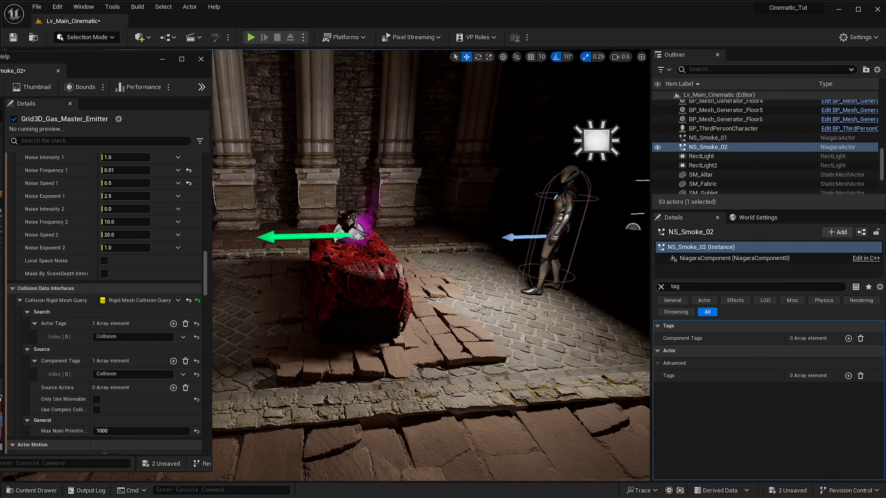
# - Move the NS_Smoke_02 actor above the cloth-covered altar and check how its smoke passes around the altar
pyautogui.moveTo(331, 336); pyautogui.dragTo(286, 315, button='right')
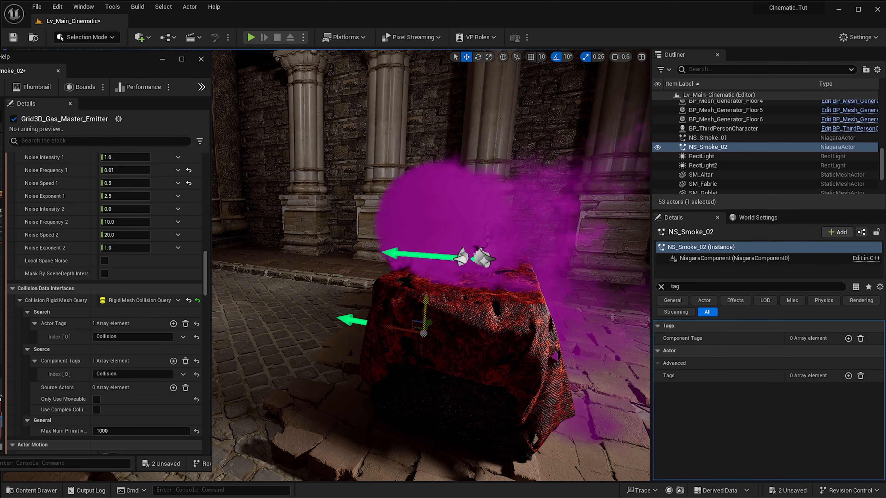
pyautogui.moveTo(431, 265); pyautogui.dragTo(464, 284, button='right')
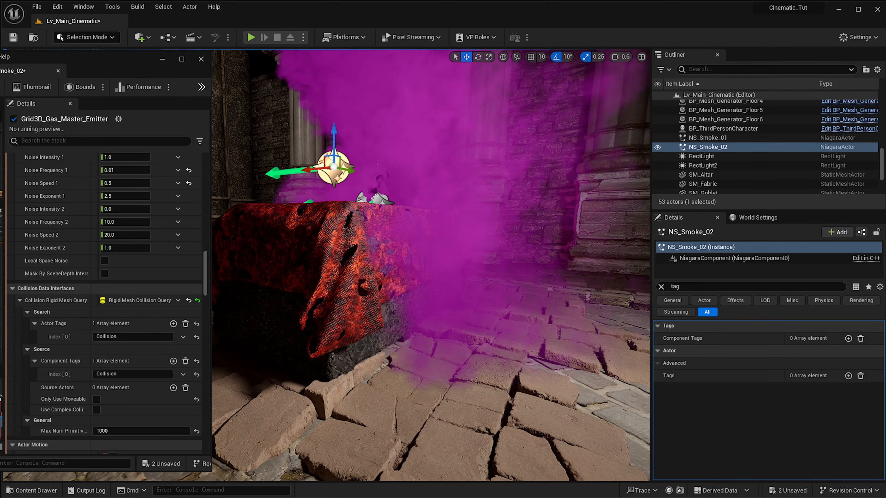
pyautogui.moveTo(435, 191); pyautogui.dragTo(422, 150, button='right')
pyautogui.moveTo(431, 223); pyautogui.dragTo(457, 245, button='right')
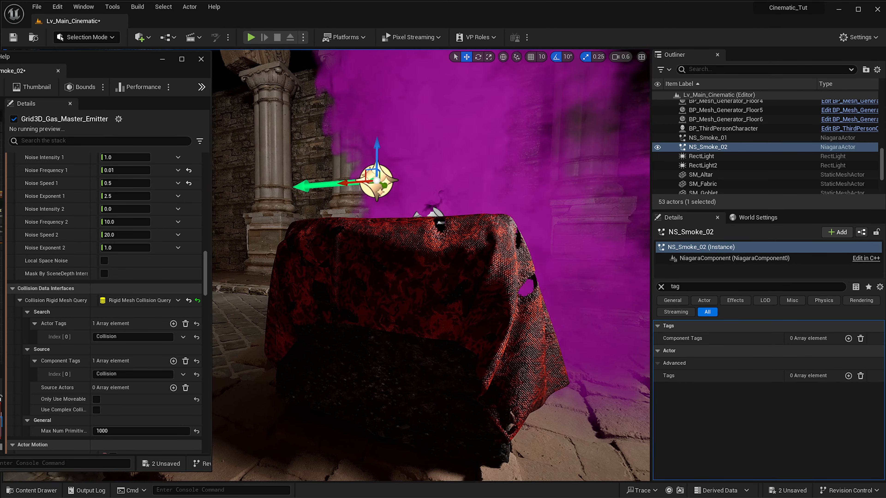
pyautogui.moveTo(461, 225); pyautogui.dragTo(395, 362, button='right')
# - Select SM_Altar and add both a component tag and an actor tag named Collision
pyautogui.click(398, 365)
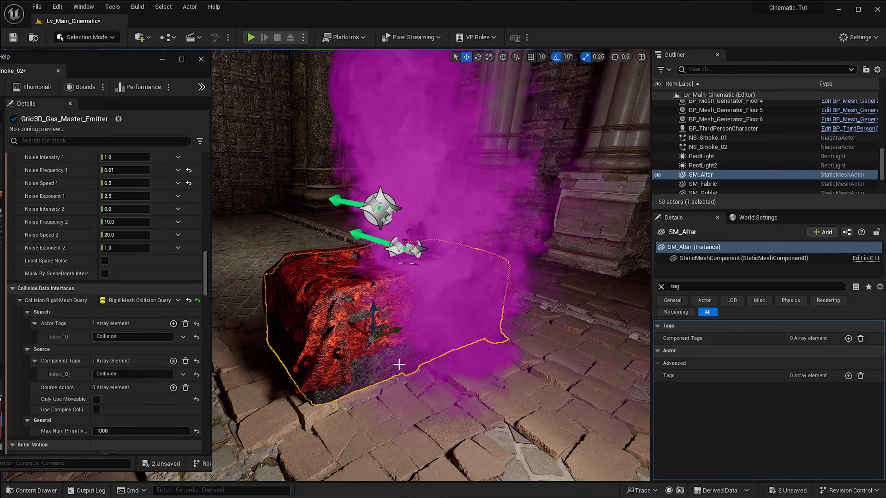
pyautogui.click(848, 340)
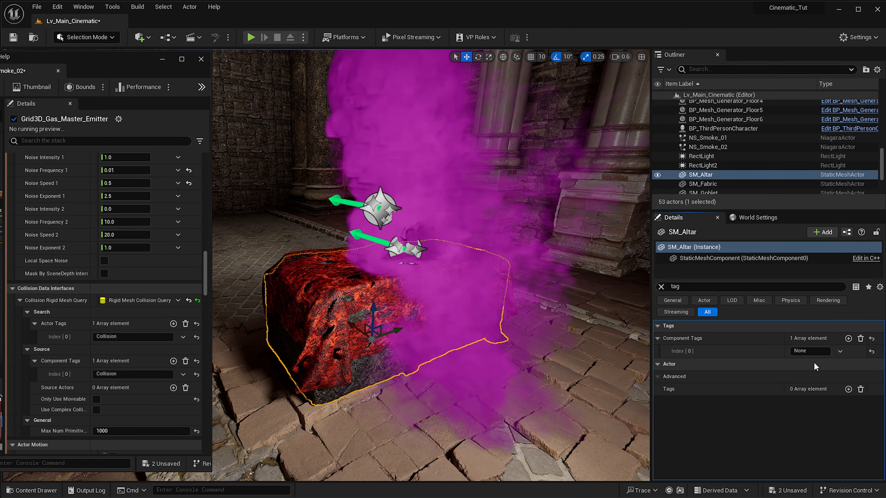
pyautogui.write('Collision')
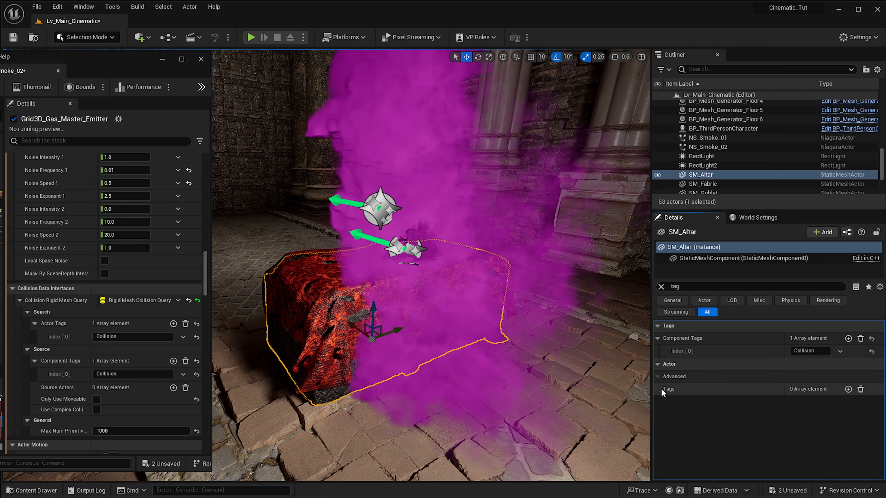
pyautogui.click(848, 389)
pyautogui.write('Collision')
pyautogui.press('Return')
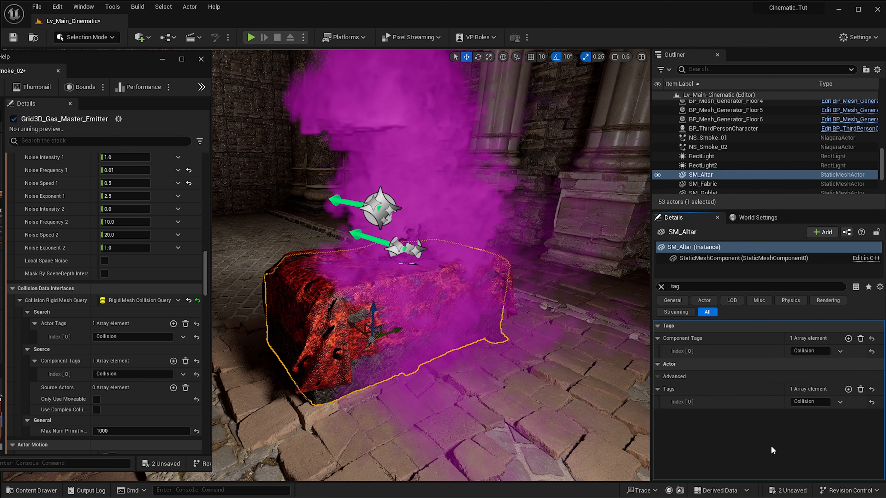
# - Examine the smoke's collision with the altar from above and from beneath the cloth in Unlit view mode
pyautogui.moveTo(432, 272); pyautogui.dragTo(436, 254, button='right')
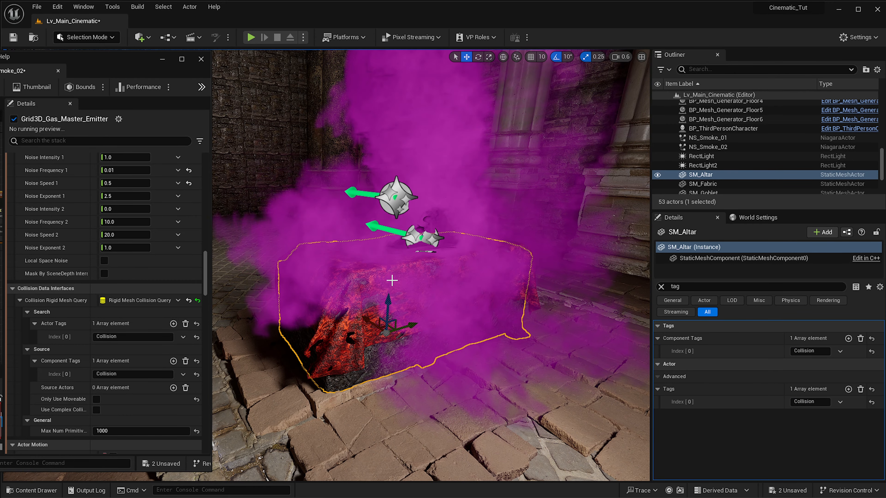
pyautogui.moveTo(418, 241)
pyautogui.mouseDown(button='right')
pyautogui.moveTo(325, 230)
pyautogui.moveTo(313, 204)
pyautogui.mouseUp(button='right')
pyautogui.hotkey('alt', '3')
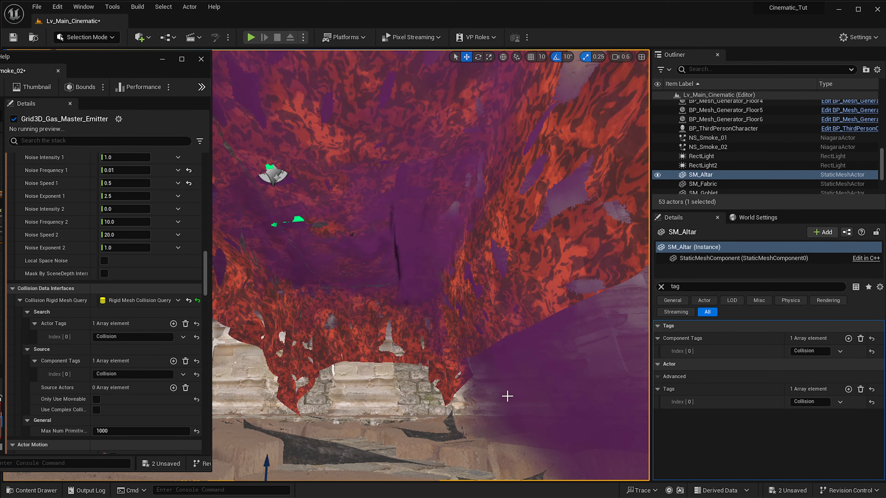
pyautogui.moveTo(351, 233); pyautogui.dragTo(384, 276, button='right')
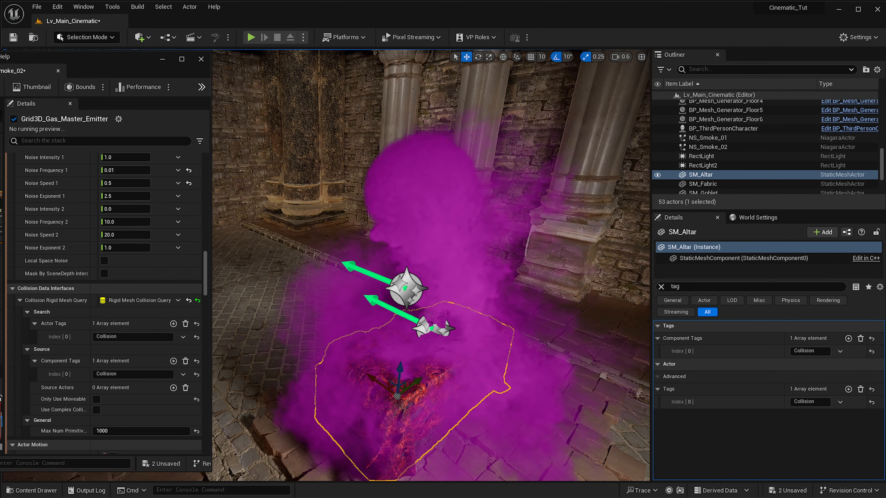
# - Select the cobblestone floor BP_Mesh_Generator_Floor and open its blueprint in an enlarged editor window
pyautogui.moveTo(469, 252); pyautogui.dragTo(628, 343, button='right')
pyautogui.click(325, 306)
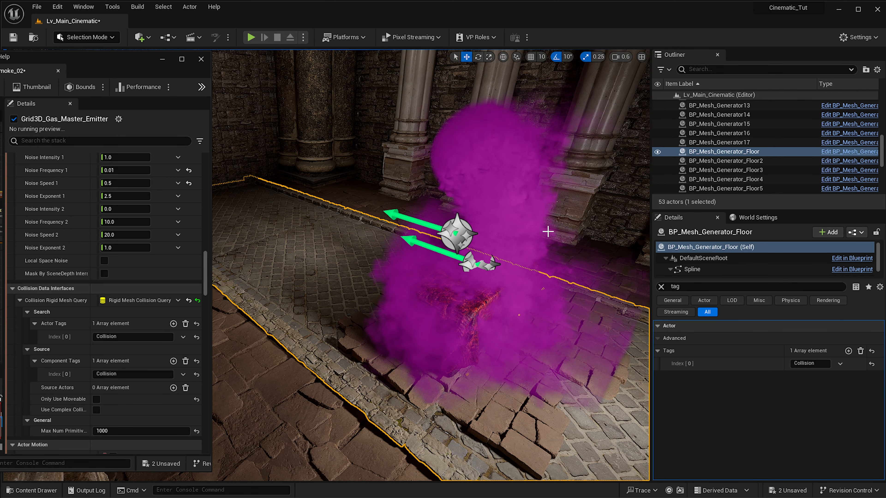
pyautogui.hotkey('ctrl', 'e')
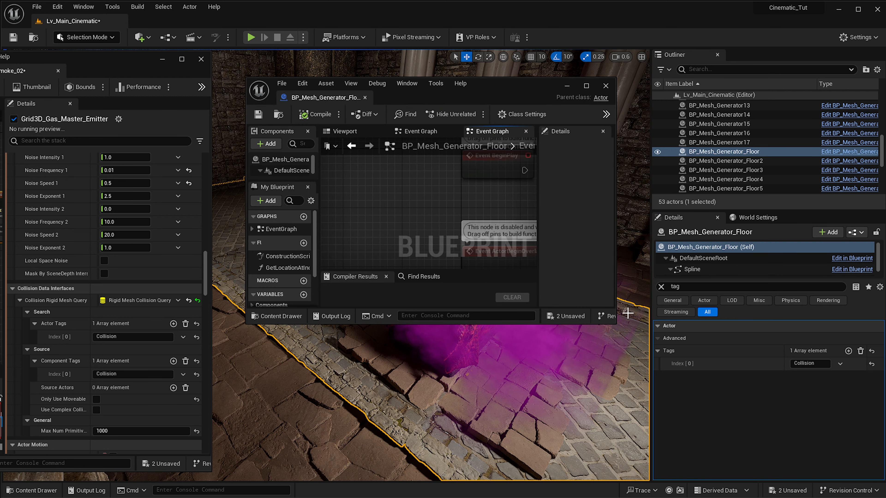
pyautogui.moveTo(615, 324); pyautogui.dragTo(860, 490)
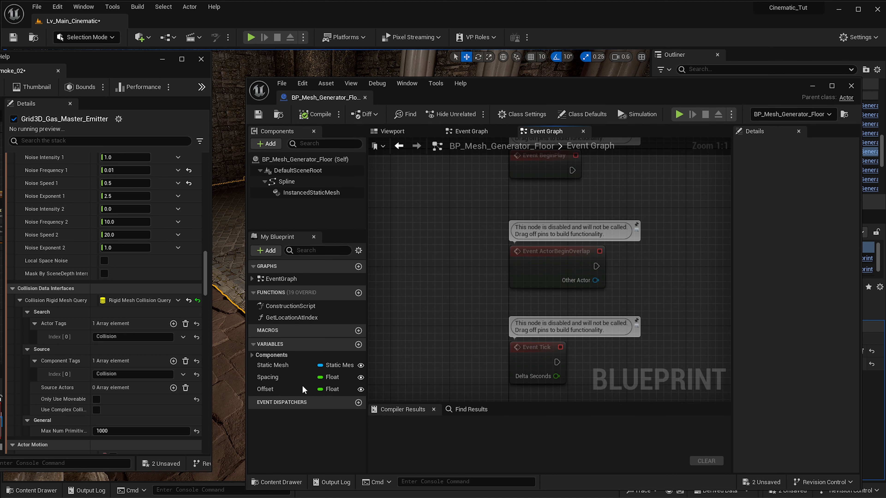
# - Look through the details of the blueprint's Static Mesh variable, including its advanced properties
pyautogui.click(273, 365)
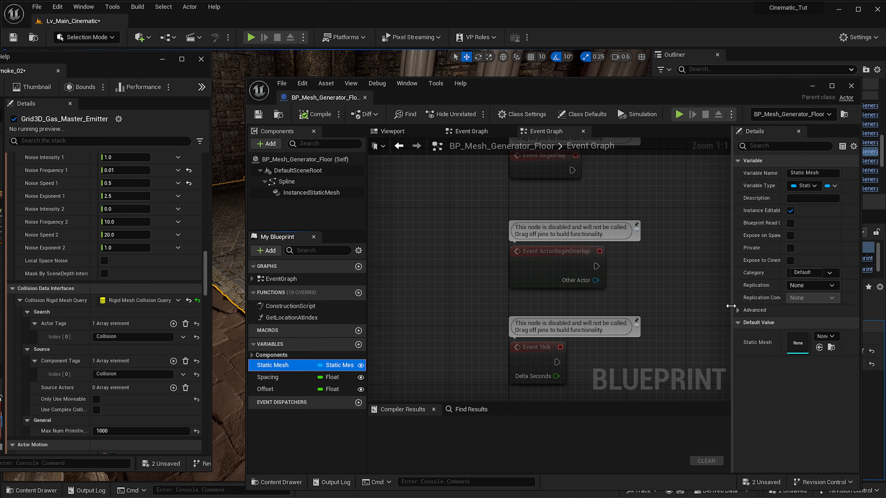
pyautogui.click(781, 310)
pyautogui.scroll(-1, 770, 352)
pyautogui.scroll(1, 769, 352)
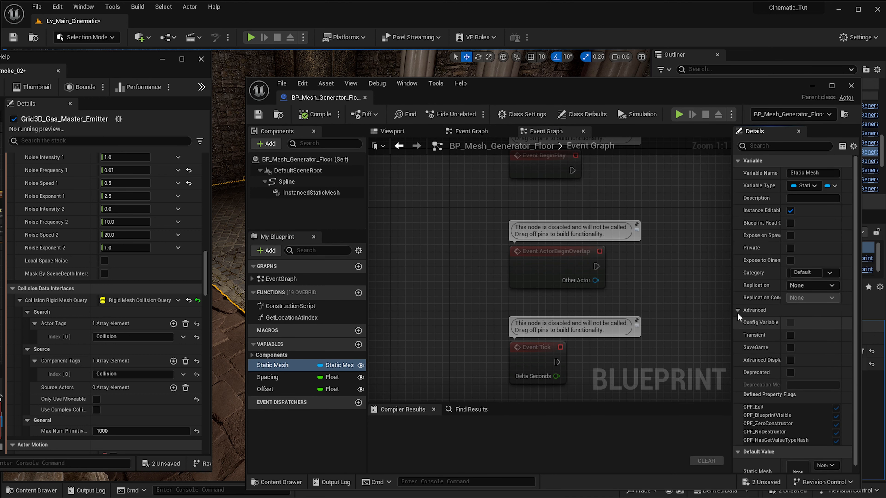
pyautogui.click(740, 311)
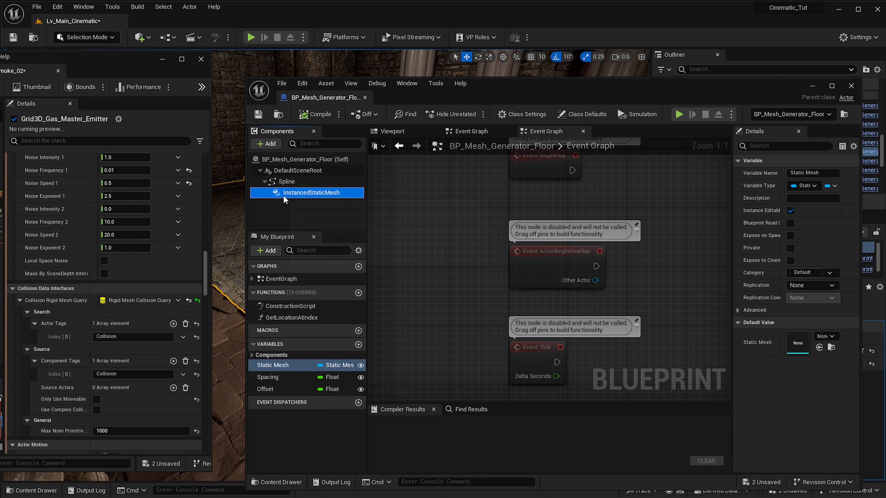
# - Add a component tag named Collision to the blueprint's InstancedStaticMesh component, then compile and close the blueprint
pyautogui.click(300, 192)
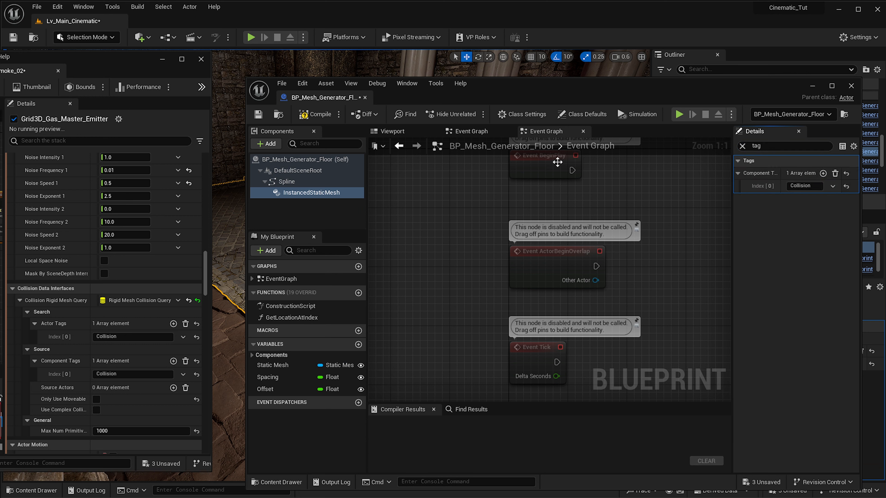
pyautogui.click(315, 114)
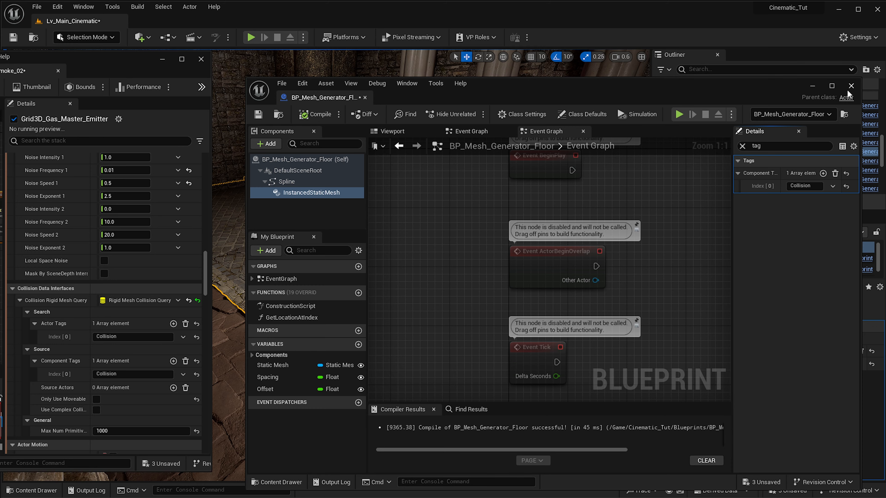
pyautogui.click(850, 87)
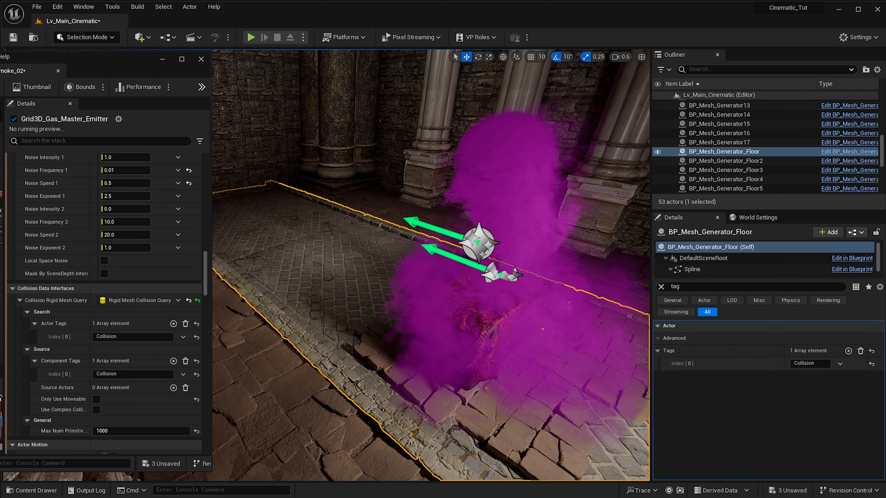
# - Move NS_Smoke_02 off the altar above the open cobblestone floor and check its collision from below in Unlit view mode
pyautogui.click(472, 243)
pyautogui.moveTo(464, 238); pyautogui.dragTo(350, 194)
pyautogui.scroll(5, 350, 194)
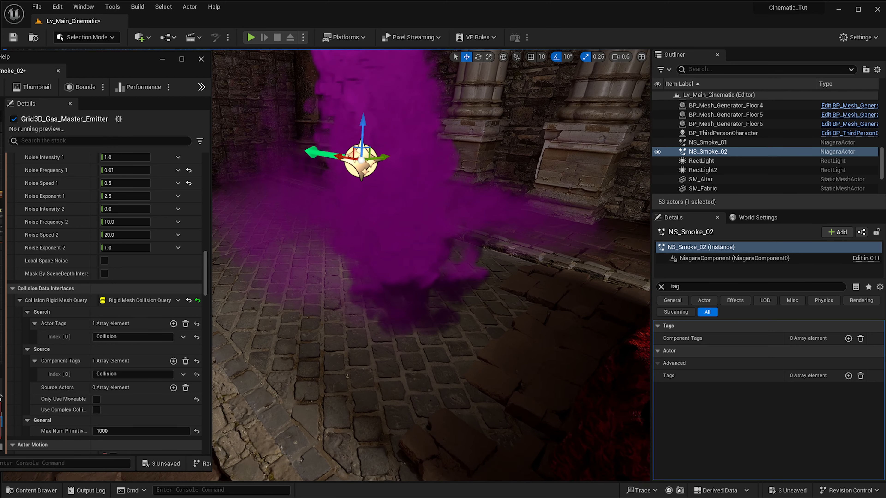
pyautogui.moveTo(331, 240); pyautogui.dragTo(331, 208, button='right')
pyautogui.hotkey('alt', '3')
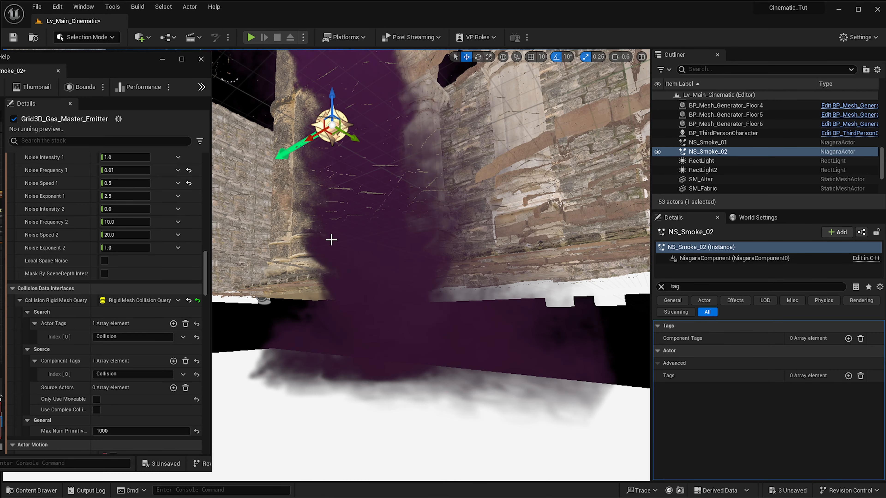
# - Return the viewport to Lit view mode and move NS_Smoke_02 from the open cobblestone floor back over the altar
pyautogui.hotkey('alt', '4')
pyautogui.moveTo(332, 240)
pyautogui.mouseDown(button='right')
pyautogui.moveTo(334, 223)
pyautogui.moveTo(331, 234)
pyautogui.mouseUp(button='right')
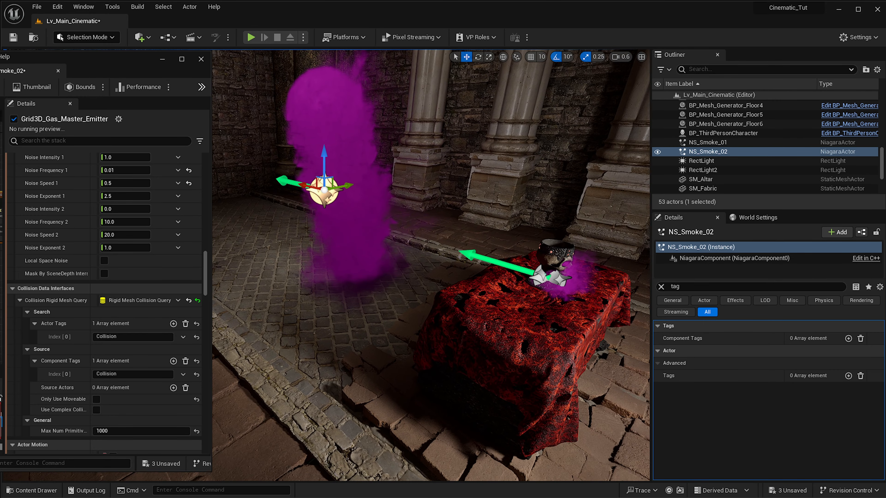
pyautogui.moveTo(331, 196); pyautogui.dragTo(326, 201, button='right')
pyautogui.moveTo(403, 310); pyautogui.dragTo(399, 350, button='right')
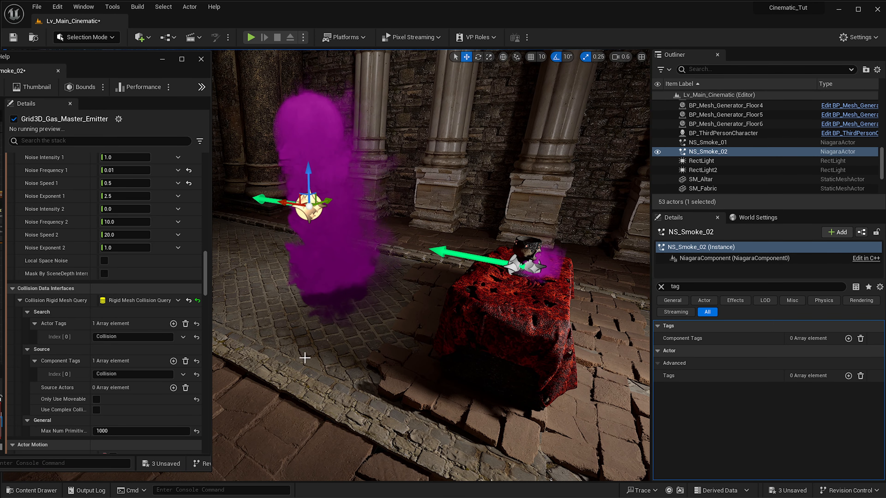
pyautogui.moveTo(440, 310); pyautogui.dragTo(414, 327, button='right')
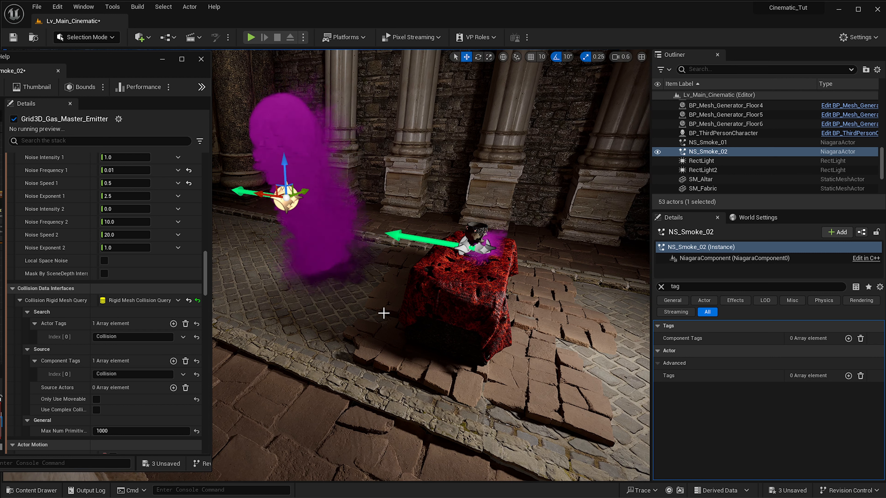
pyautogui.moveTo(328, 254)
pyautogui.mouseDown(button='right')
pyautogui.moveTo(300, 246)
pyautogui.moveTo(328, 254)
pyautogui.mouseUp(button='right')
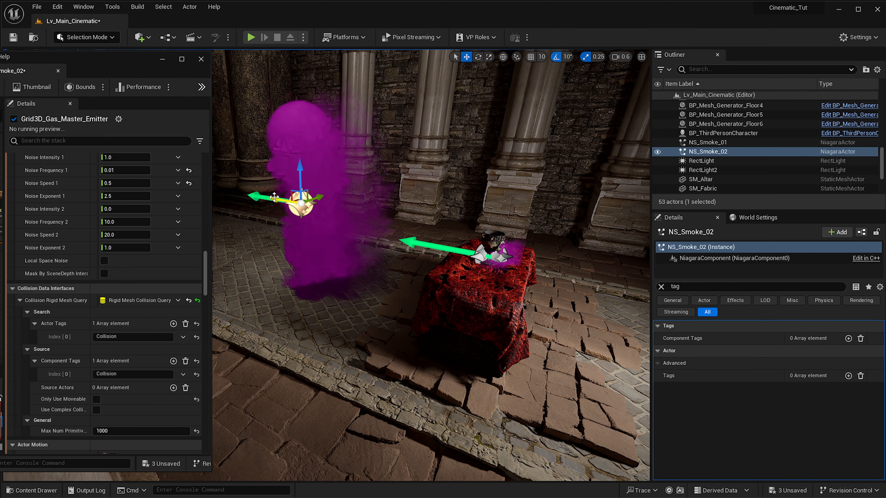
pyautogui.moveTo(312, 226); pyautogui.dragTo(395, 302)
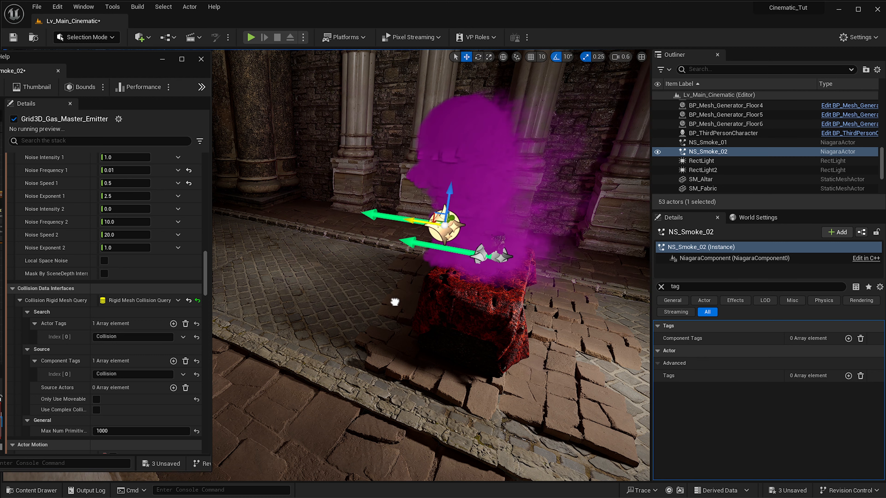
# - Examine from several angles how the smoke spreads over the altar and the surrounding floor, toggling the viewport's game view
pyautogui.press('d')
pyautogui.moveTo(395, 302); pyautogui.dragTo(330, 298, button='right')
pyautogui.press('e')
pyautogui.moveTo(332, 220); pyautogui.dragTo(334, 253, button='right')
pyautogui.press('e')
pyautogui.moveTo(427, 263); pyautogui.dragTo(388, 262, button='right')
pyautogui.moveTo(378, 335); pyautogui.dragTo(383, 413, button='right')
pyautogui.rightClick(422, 293)
pyautogui.write('gg')
pyautogui.click(430, 280)
pyautogui.press('g')
# - Add Collision as both a component tag and an actor tag to the raised stone floor piece S_Roman_Stone_Floor_tkkrcayfa_high
pyautogui.click(394, 423)
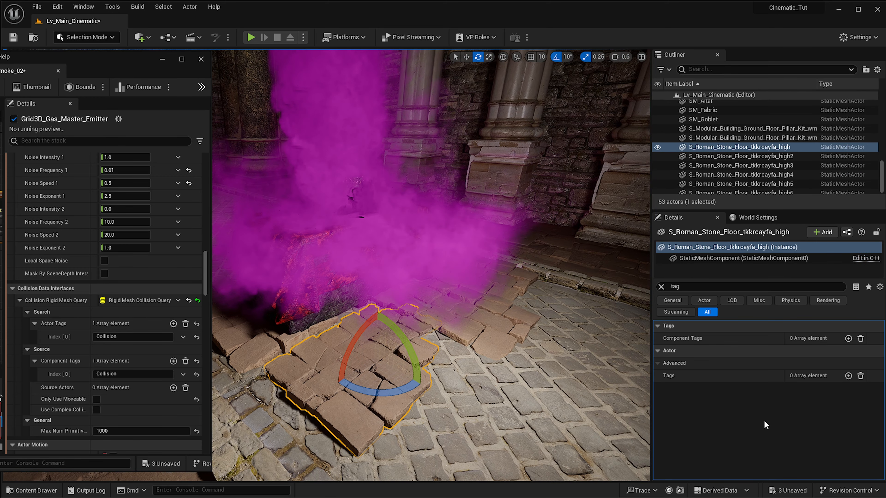
pyautogui.click(849, 338)
pyautogui.click(817, 351)
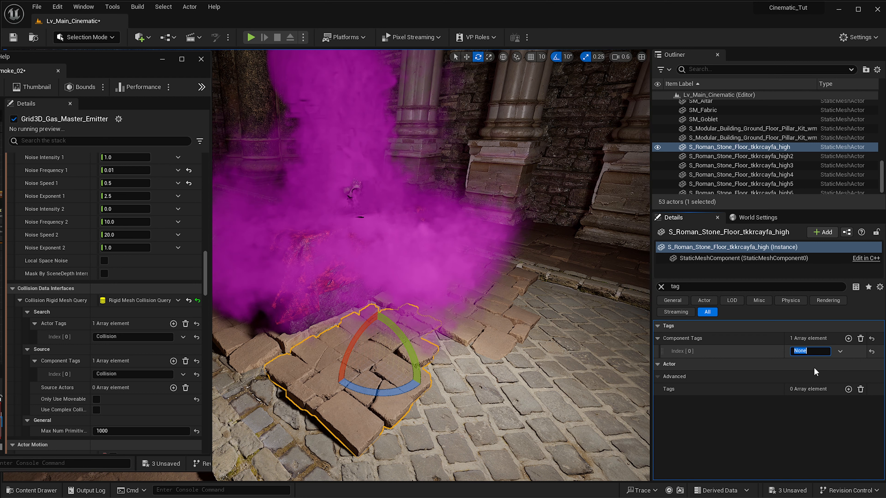
pyautogui.write('Collision')
pyautogui.click(837, 415)
pyautogui.click(848, 390)
pyautogui.click(816, 402)
pyautogui.write('Collision')
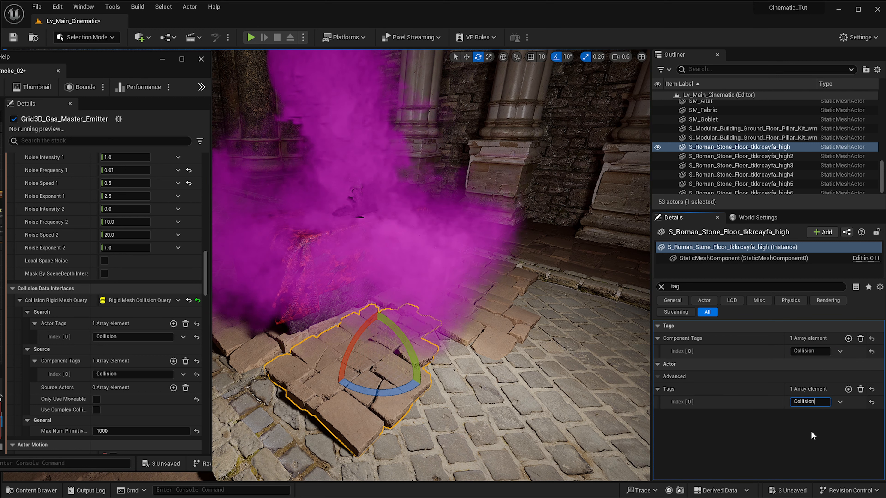
# - Select the stone floor pieces S_Roman_Stone_Floor_tkkrcayfa_high2 and high3 together and give both a Collision component tag and actor tag
pyautogui.moveTo(463, 420); pyautogui.dragTo(457, 418, button='right')
pyautogui.click(538, 331)
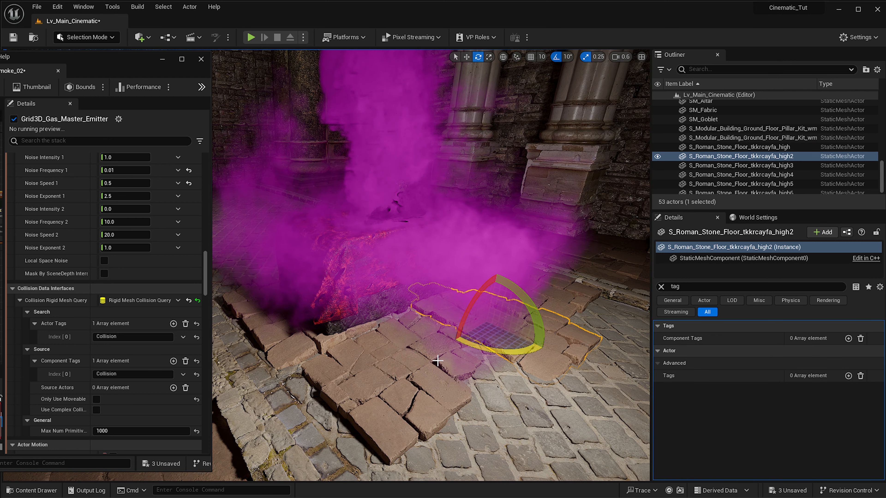
pyautogui.click(366, 369)
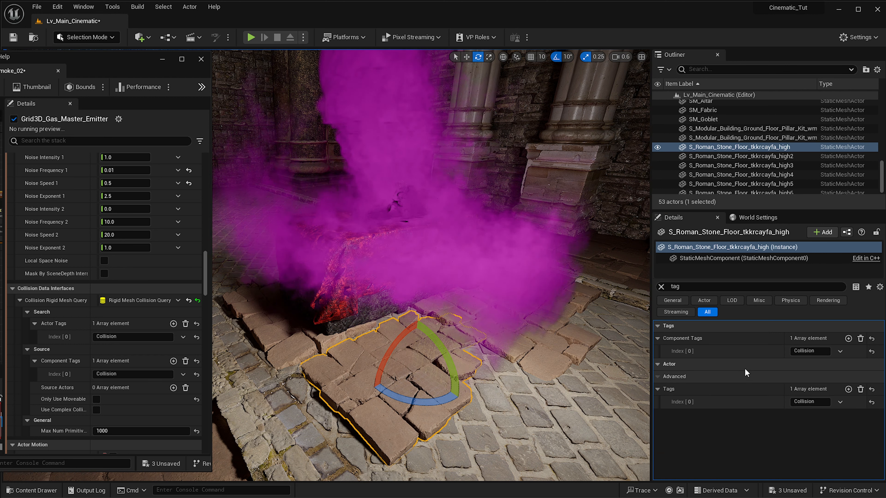
pyautogui.click(661, 287)
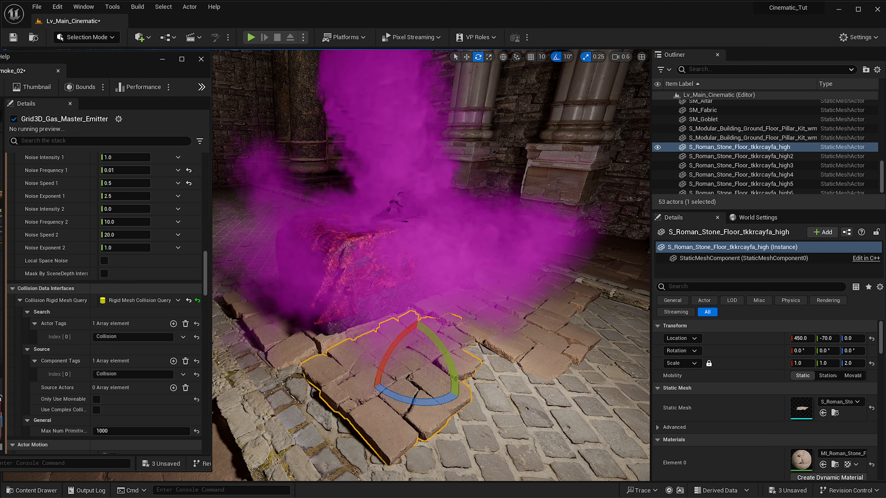
pyautogui.moveTo(460, 310); pyautogui.dragTo(489, 331, button='right')
pyautogui.click(481, 313)
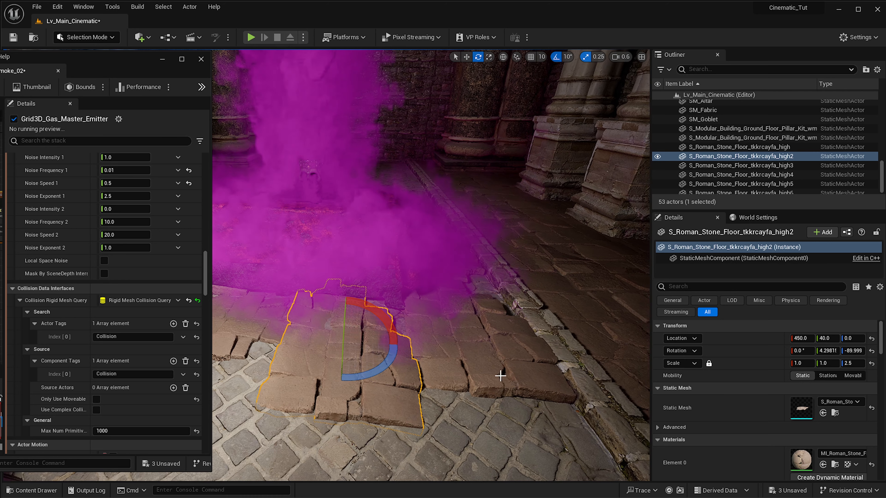
pyautogui.keyDown('shift'); pyautogui.click(506, 378); pyautogui.keyUp('shift')
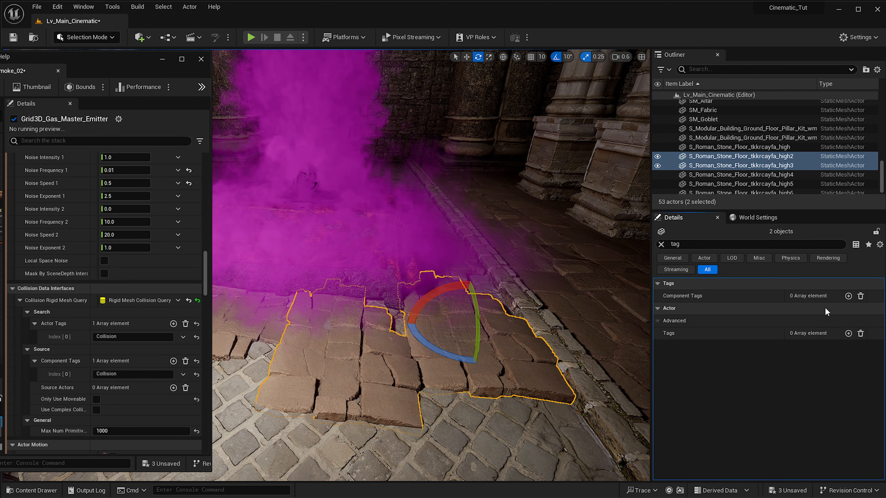
pyautogui.click(848, 296)
pyautogui.write('Collision')
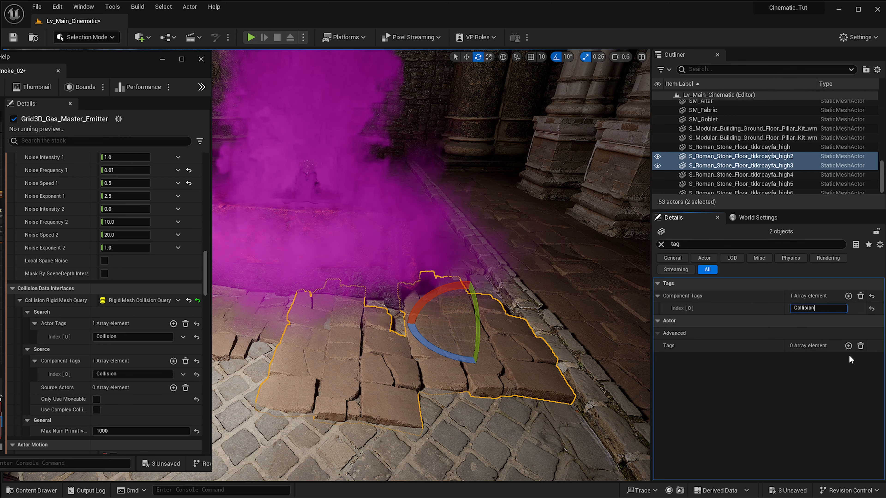
pyautogui.click(849, 347)
pyautogui.click(798, 356)
pyautogui.write('Collision')
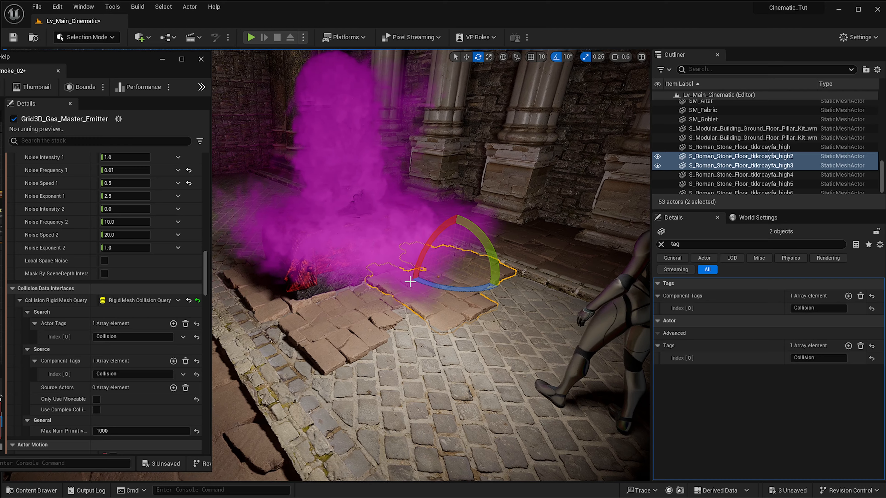
# - Select NS_Smoke_02 and lower it along the vertical axis to the altar's top surface
pyautogui.moveTo(410, 282); pyautogui.dragTo(362, 269, button='right')
pyautogui.click(470, 197)
pyautogui.click(482, 164)
pyautogui.press('g')
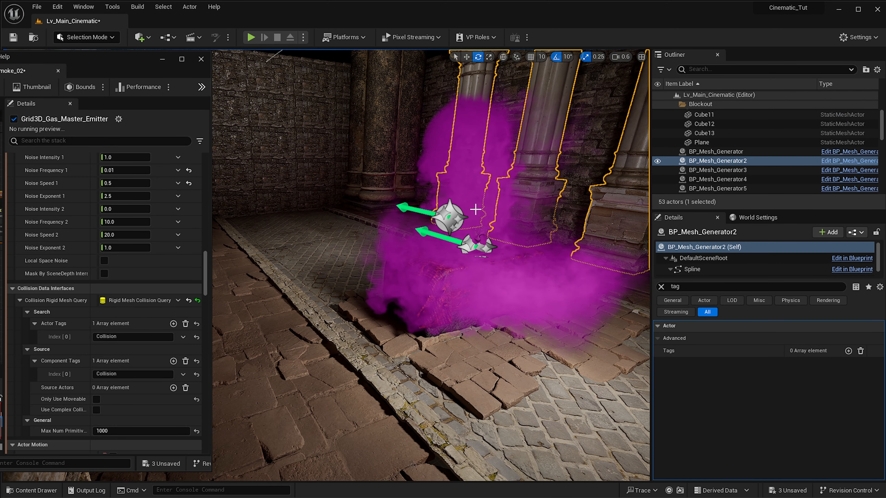
pyautogui.click(449, 217)
pyautogui.moveTo(450, 217); pyautogui.dragTo(478, 221, button='right')
pyautogui.press('w')
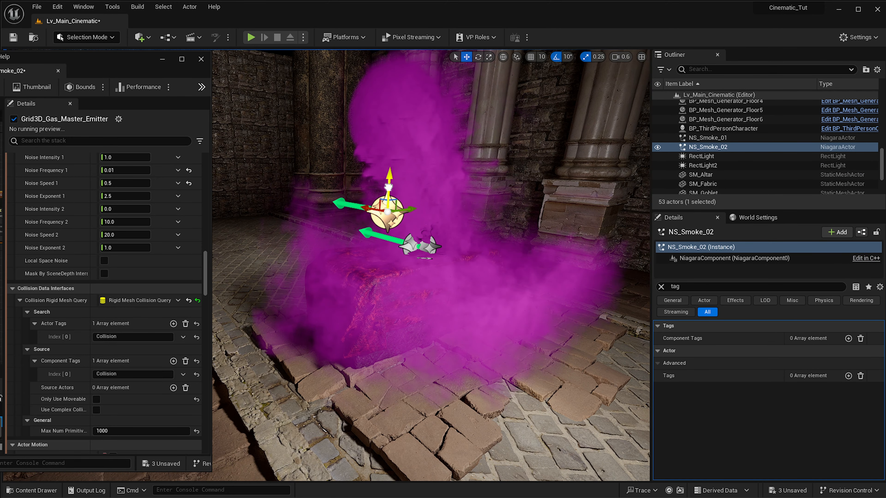
pyautogui.moveTo(388, 186); pyautogui.dragTo(392, 232)
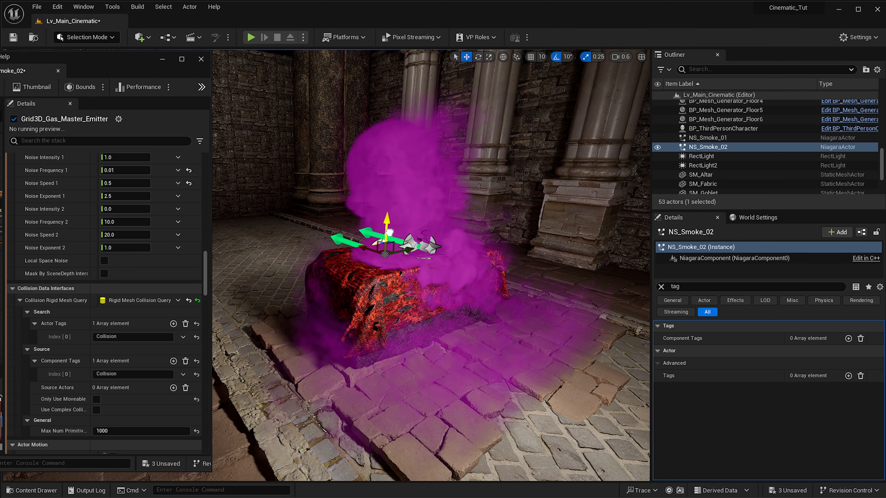
pyautogui.moveTo(478, 241); pyautogui.dragTo(458, 247, button='right')
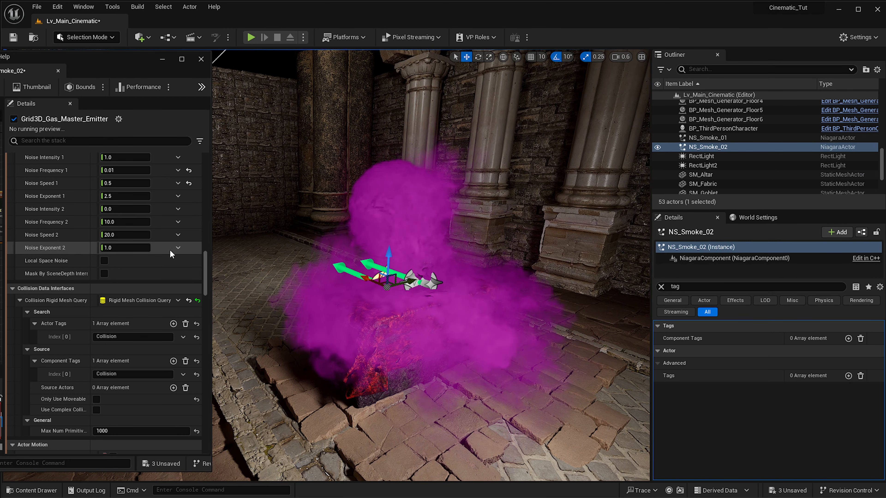
# - Set the gas emitter's Resolution Max Axis to 100 and its World Size to 600 x 600 x 800
pyautogui.moveTo(208, 274); pyautogui.dragTo(209, 194)
pyautogui.scroll(2, 209, 194)
pyautogui.click(118, 299)
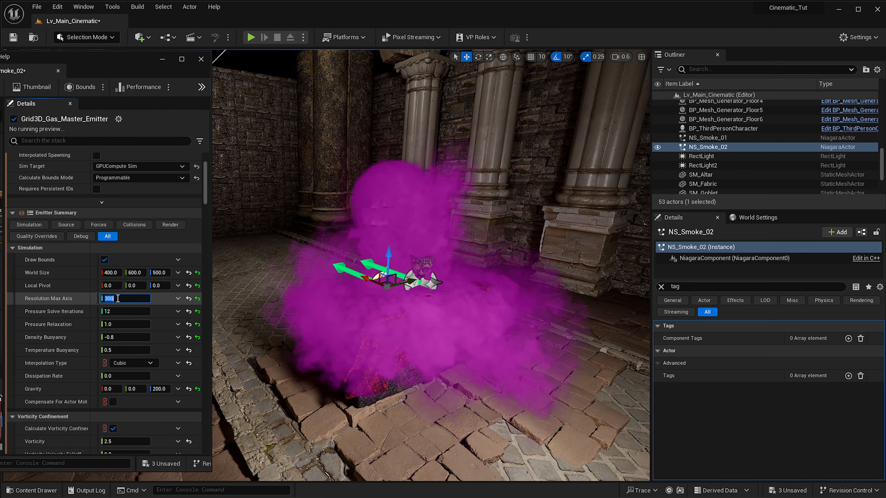
pyautogui.write('100')
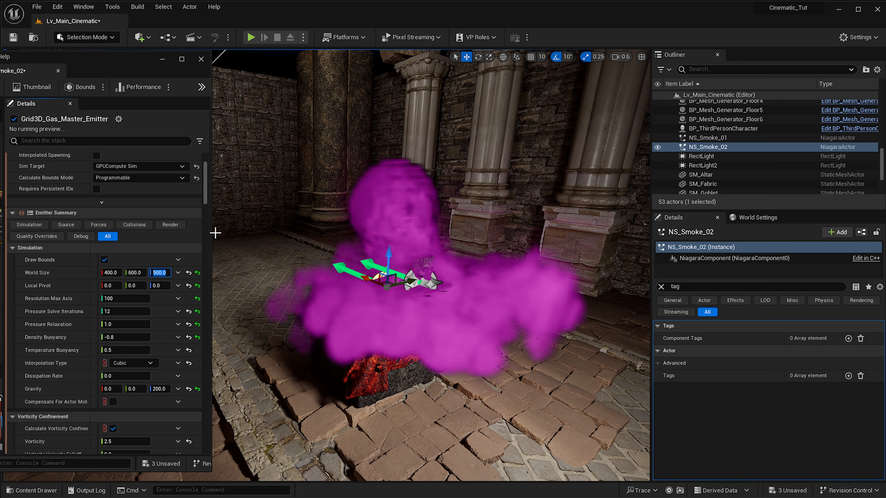
pyautogui.write('800')
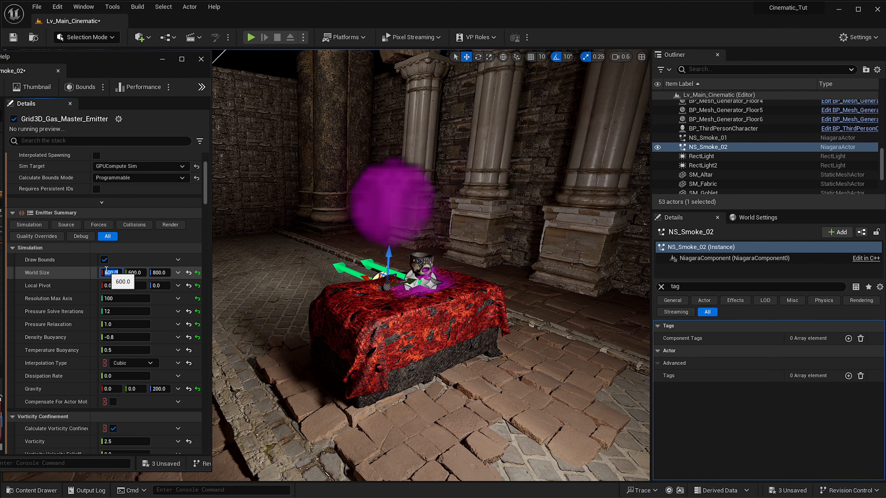
# - Examine how the smoke flows over the altar in the enlarged simulation area and look through the emitter's simulation settings
pyautogui.moveTo(423, 265); pyautogui.dragTo(418, 258, button='right')
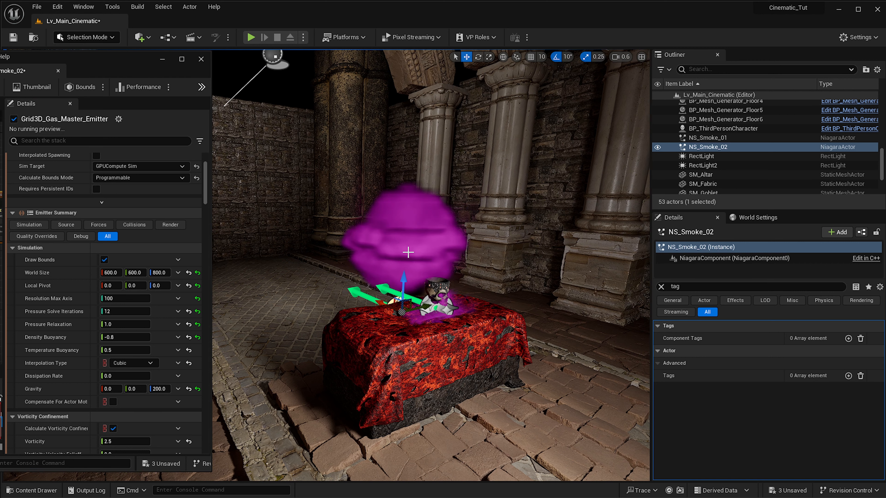
pyautogui.moveTo(381, 301); pyautogui.dragTo(387, 303, button='right')
pyautogui.moveTo(509, 309); pyautogui.dragTo(505, 310, button='right')
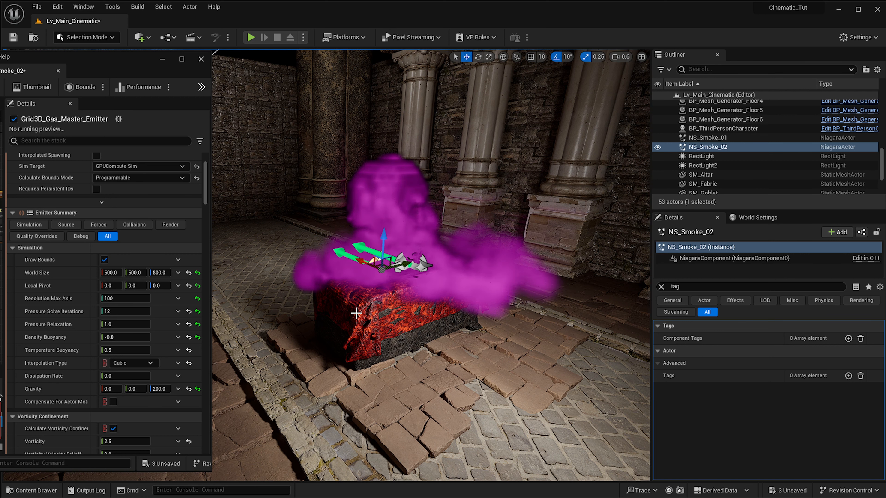
pyautogui.moveTo(356, 313); pyautogui.dragTo(362, 309, button='right')
pyautogui.scroll(3, 126, 260)
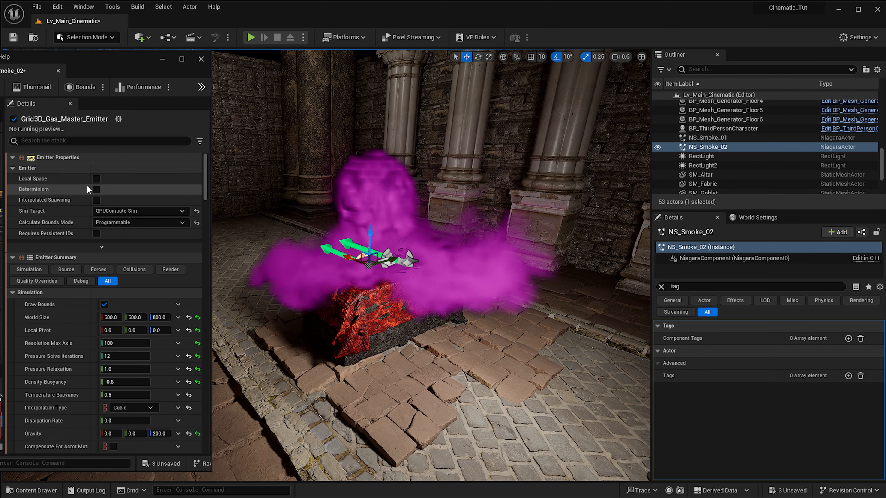
pyautogui.scroll(-3, 107, 280)
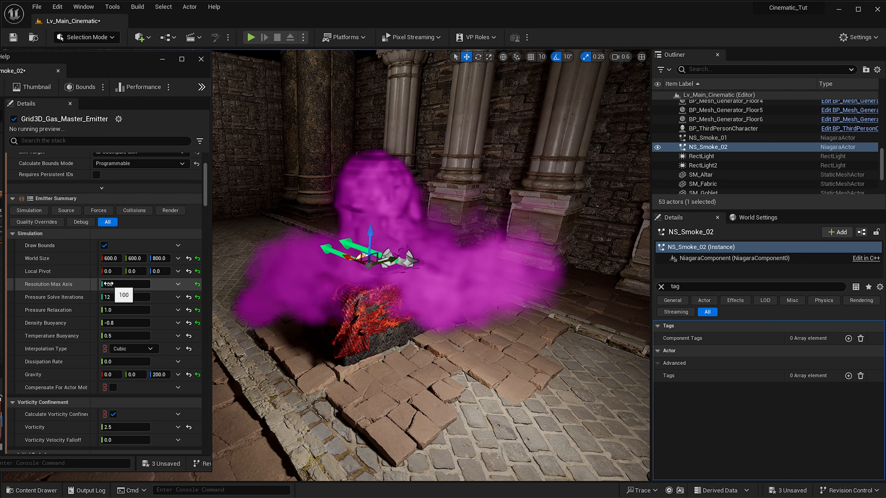
pyautogui.scroll(-2, 108, 283)
# - Raise NS_Smoke_02 well above the altar and adjust its height so the smoke falls onto the goblet
pyautogui.moveTo(318, 333); pyautogui.dragTo(310, 288, button='right')
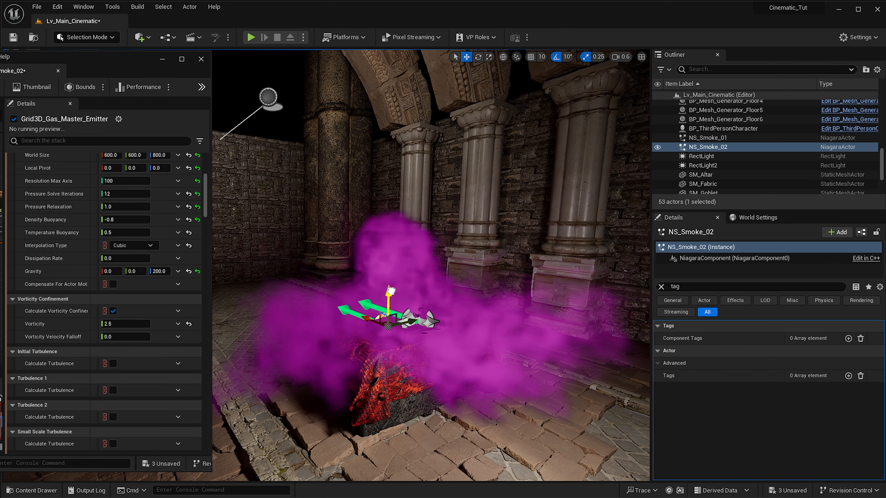
pyautogui.moveTo(391, 290); pyautogui.dragTo(441, 191)
pyautogui.moveTo(529, 288); pyautogui.dragTo(583, 317, button='right')
pyautogui.moveTo(336, 169); pyautogui.dragTo(335, 211)
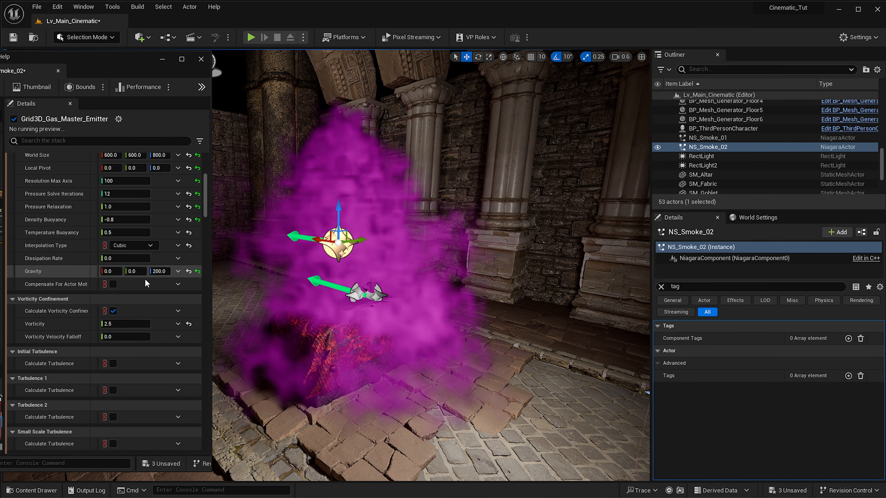
pyautogui.moveTo(407, 252); pyautogui.dragTo(272, 267, button='right')
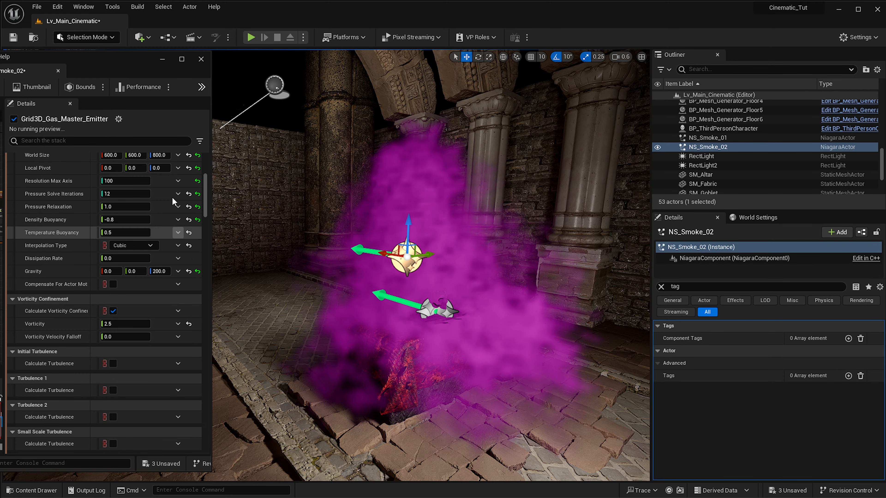
# - Increase the emitter's Resolution Max Axis, trying 500 and settling on 400, and inspect the smoke around the skull goblet
pyautogui.click(123, 180)
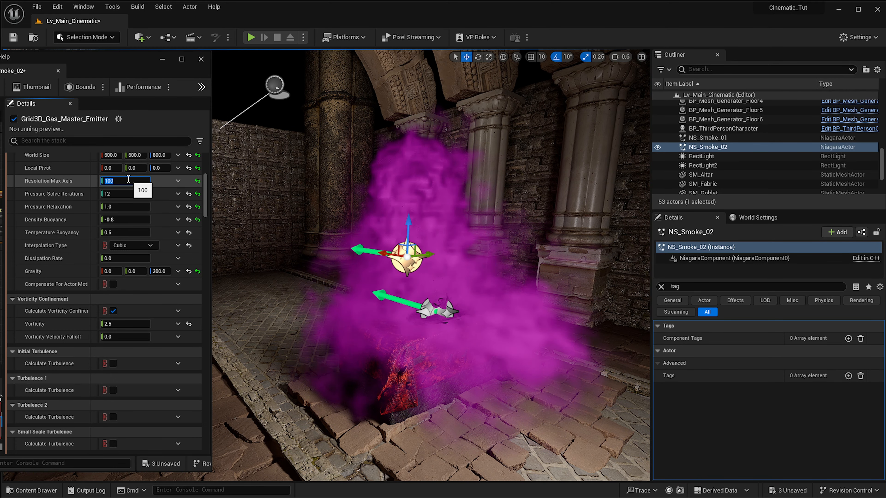
pyautogui.write('300')
pyautogui.press('Return')
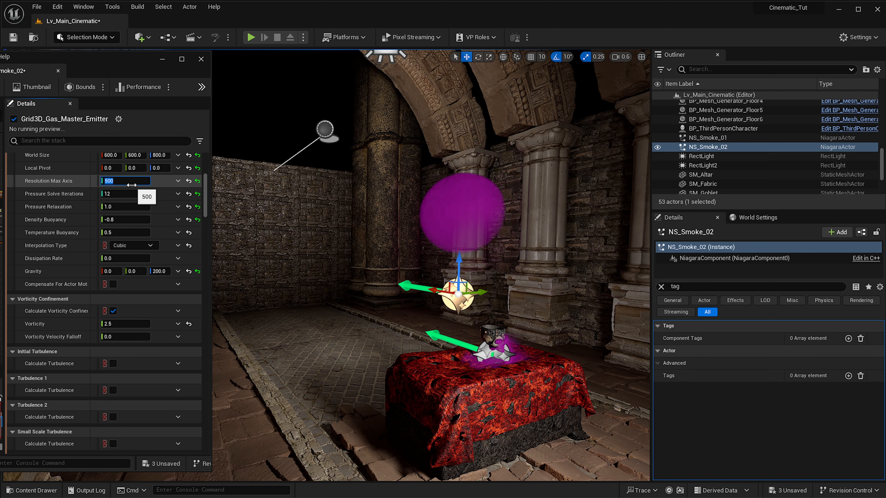
pyautogui.press('Return')
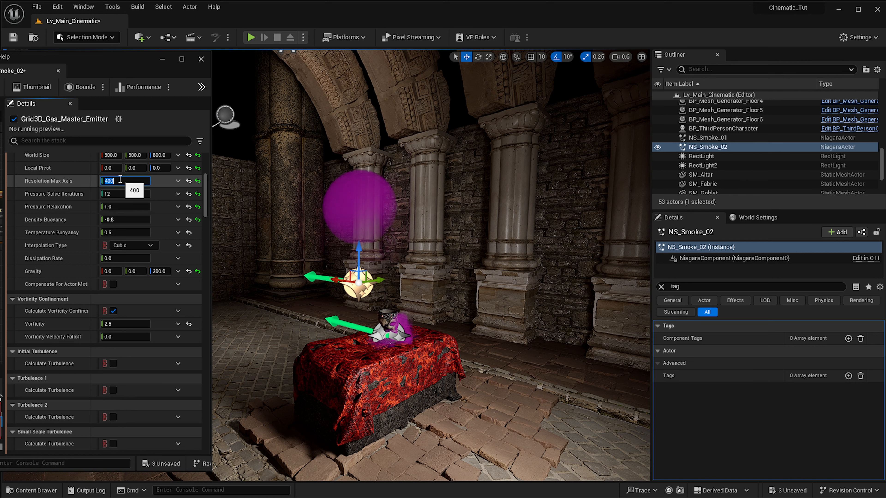
pyautogui.press('Return')
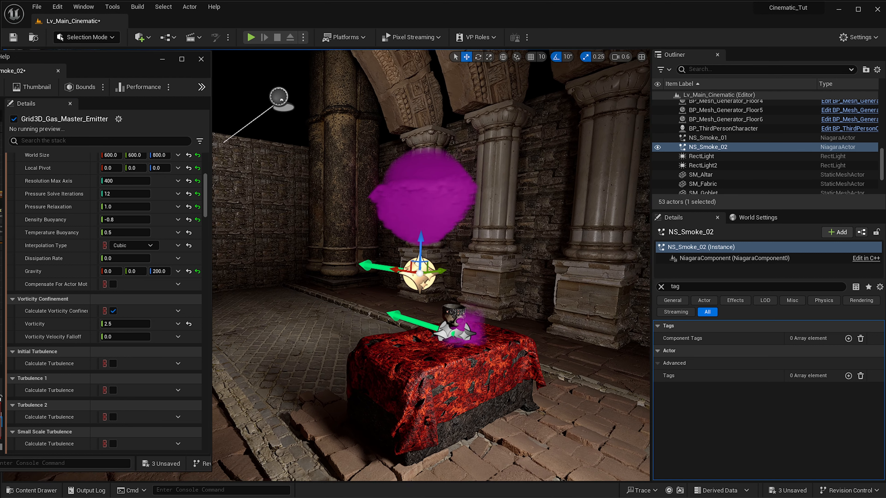
pyautogui.moveTo(431, 265); pyautogui.dragTo(450, 264, button='right')
pyautogui.moveTo(431, 266); pyautogui.dragTo(432, 237, button='middle')
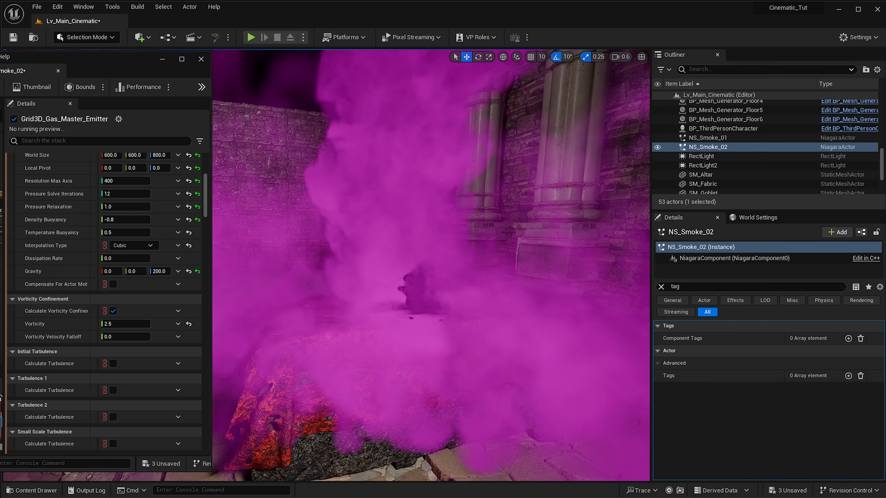
pyautogui.press('w')
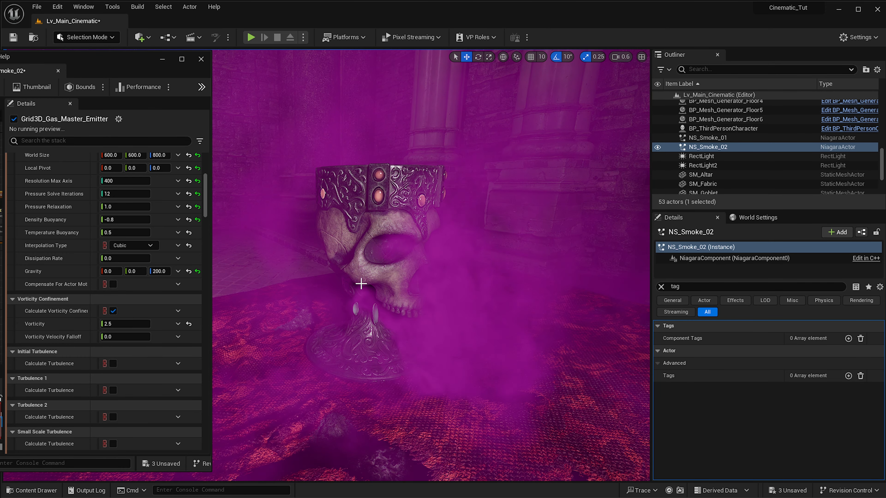
# - Move NS_Smoke_02 away from the altar and lower it toward the floor beside it
pyautogui.press('s')
pyautogui.moveTo(361, 284); pyautogui.dragTo(401, 272, button='right')
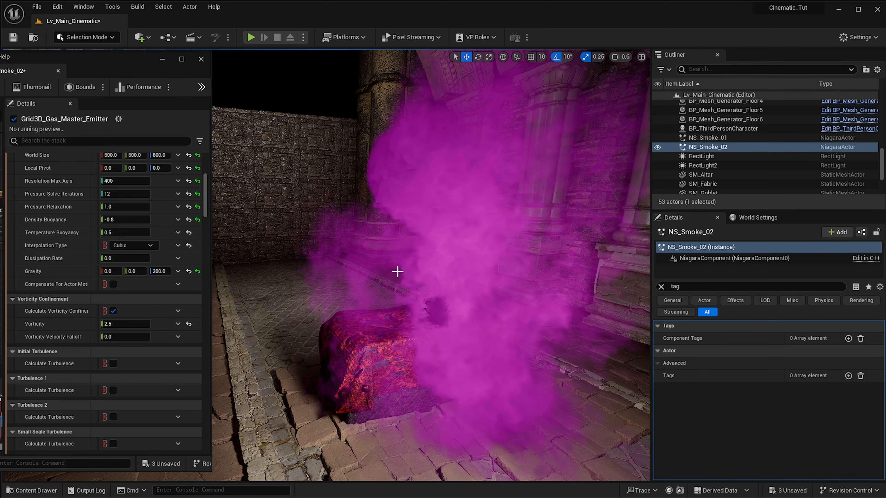
pyautogui.moveTo(401, 272); pyautogui.dragTo(424, 240, button='right')
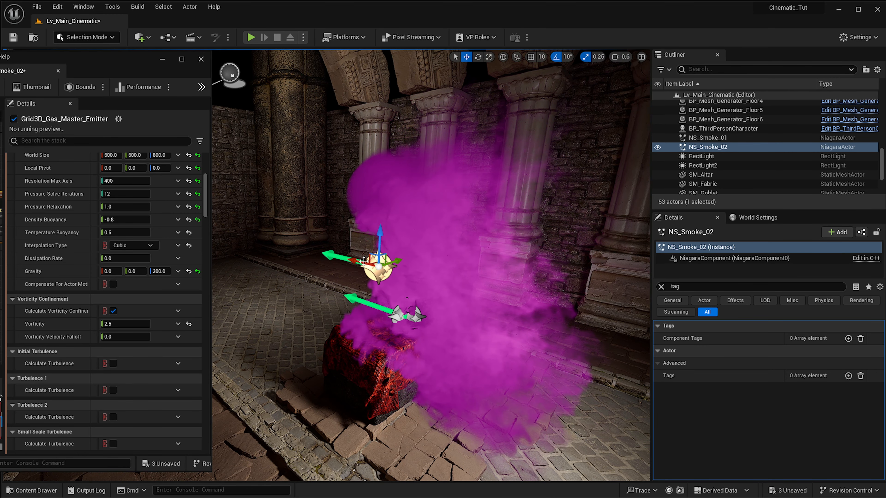
pyautogui.moveTo(354, 260); pyautogui.dragTo(293, 254)
pyautogui.moveTo(279, 253); pyautogui.dragTo(326, 229, button='right')
pyautogui.moveTo(321, 230); pyautogui.dragTo(321, 285)
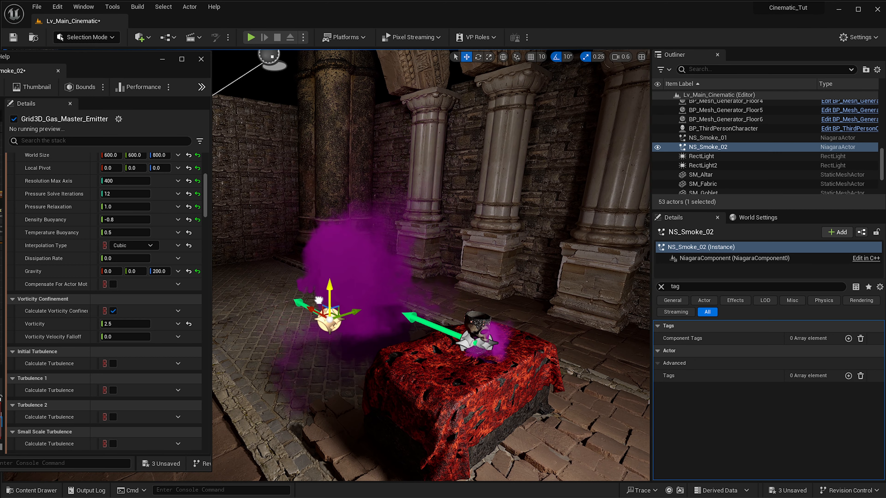
pyautogui.moveTo(321, 285); pyautogui.dragTo(191, 344, button='right')
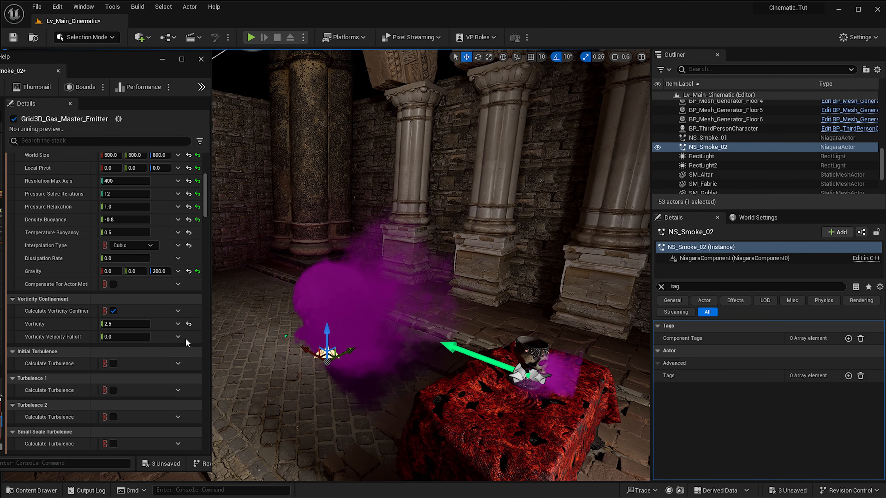
# - Set the gas emitter's Wind Magnitude to 5
pyautogui.scroll(-10, 118, 348)
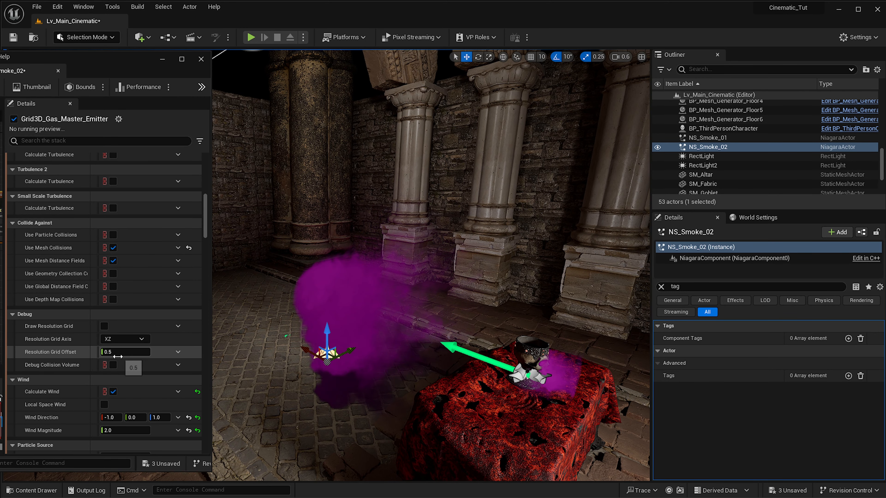
pyautogui.scroll(-1, 118, 399)
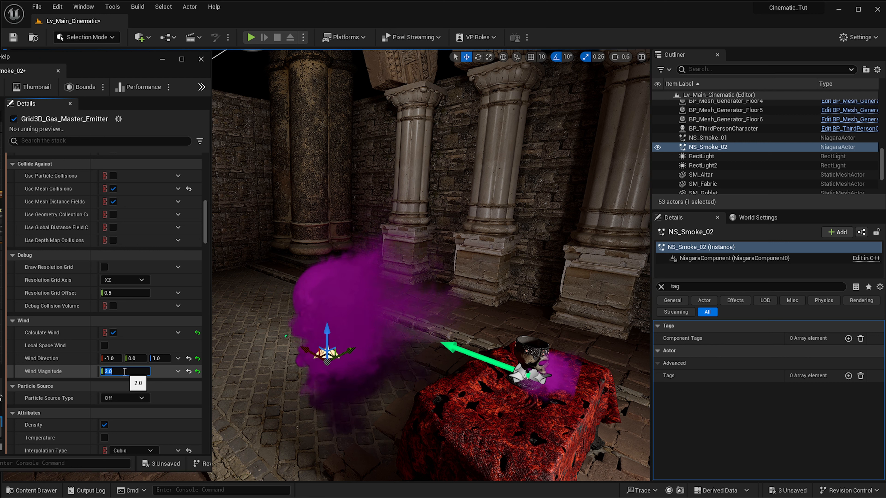
pyautogui.write('5')
pyautogui.press('Return')
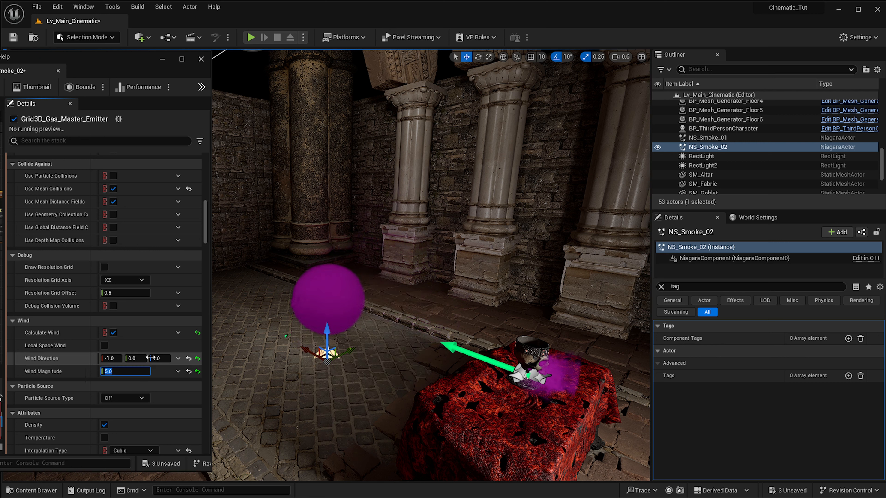
# - Set the emitter's Wind Direction to -2.0, 0.0, 0.3 and inspect the smoke blowing over the altar and goblet
pyautogui.click(165, 355)
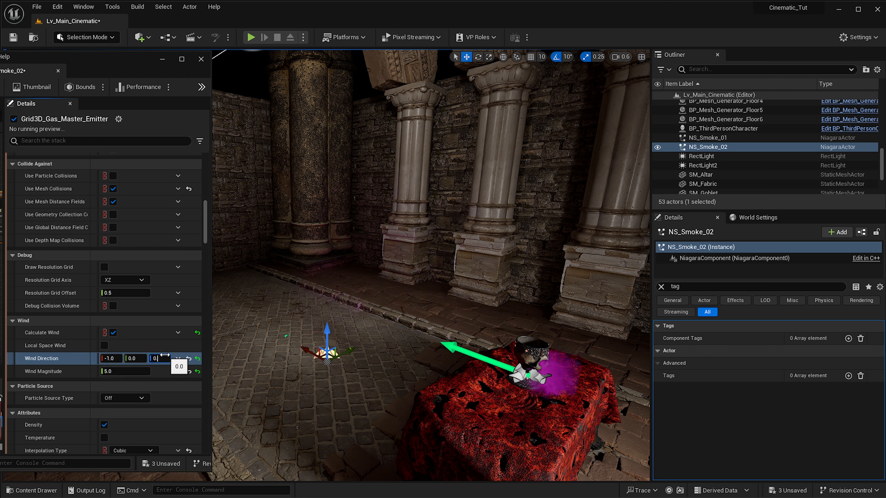
pyautogui.write('0.3')
pyautogui.press('Return')
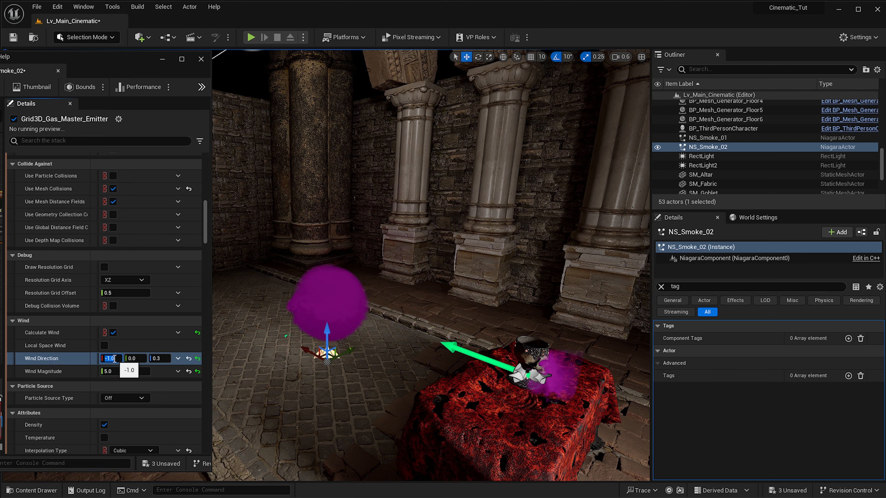
pyautogui.moveTo(374, 363); pyautogui.dragTo(375, 363, button='right')
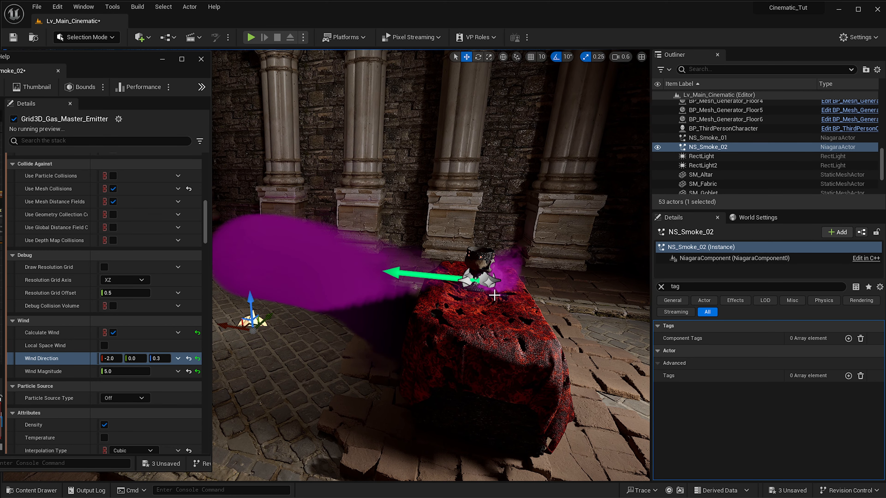
pyautogui.moveTo(559, 341); pyautogui.dragTo(559, 342, button='right')
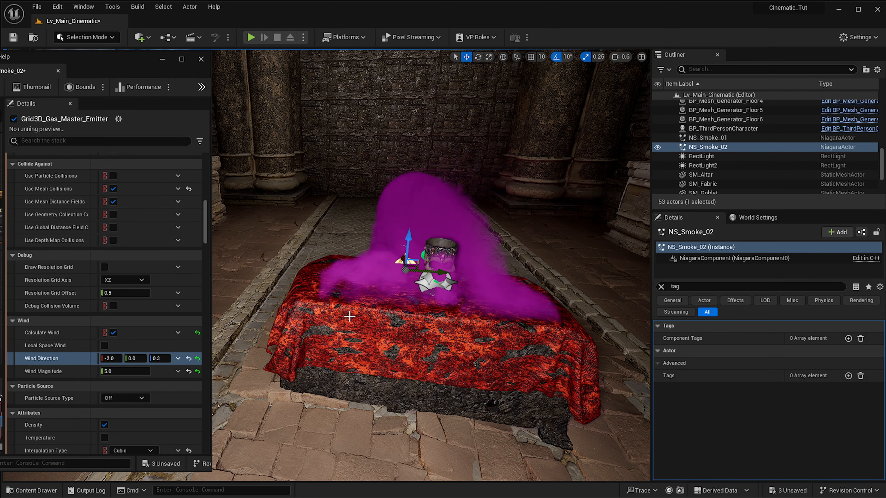
pyautogui.moveTo(275, 312); pyautogui.dragTo(275, 312, button='right')
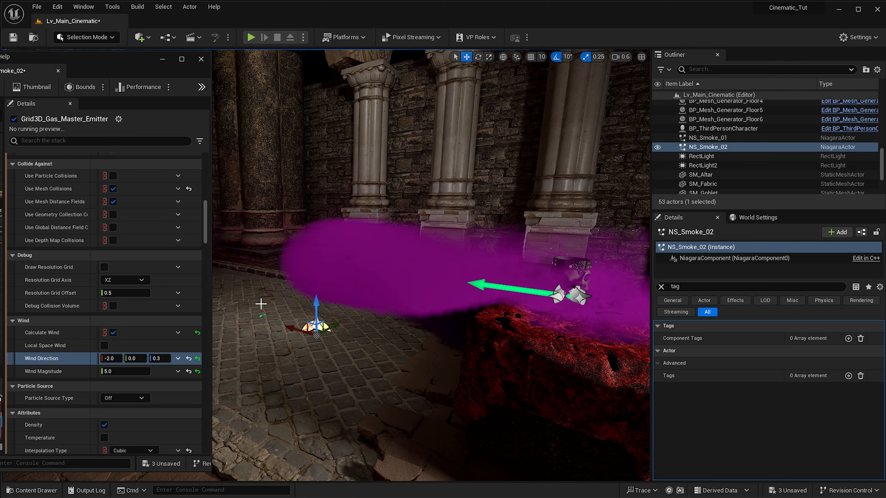
# - Try an Emit Radius of 200 for the emitter's sphere source
pyautogui.scroll(-12, 155, 400)
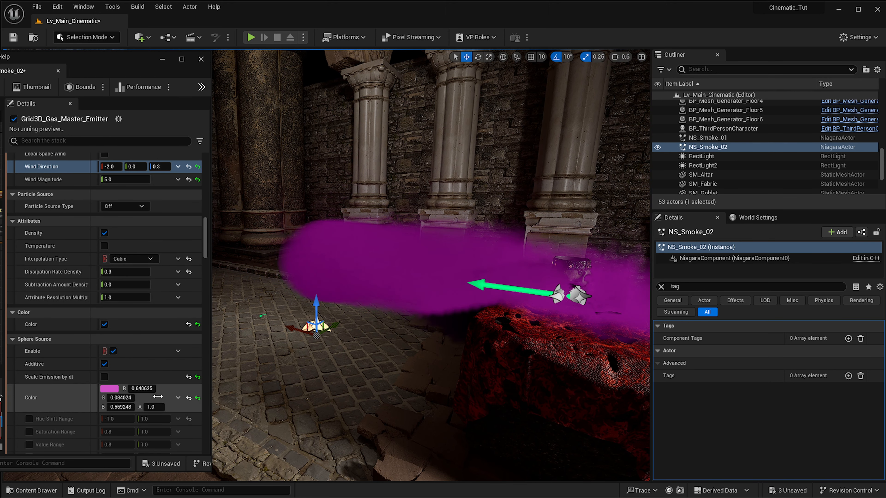
pyautogui.click(126, 382)
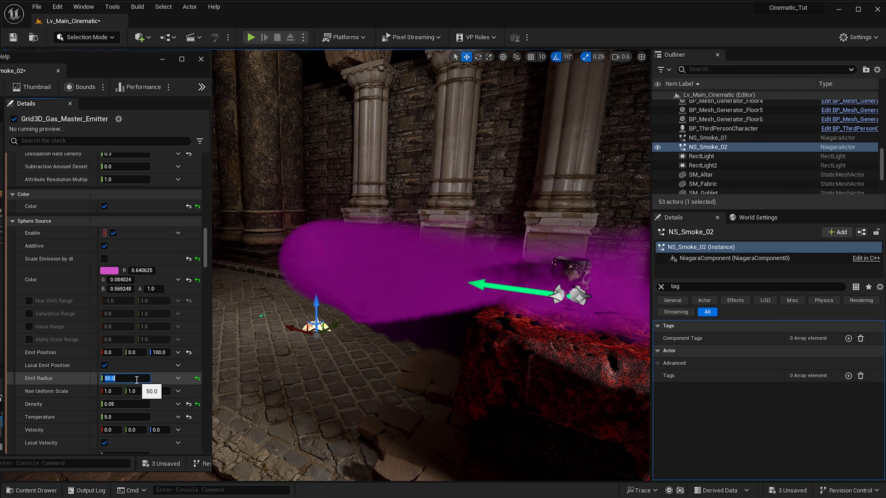
pyautogui.write('200')
pyautogui.press('Return')
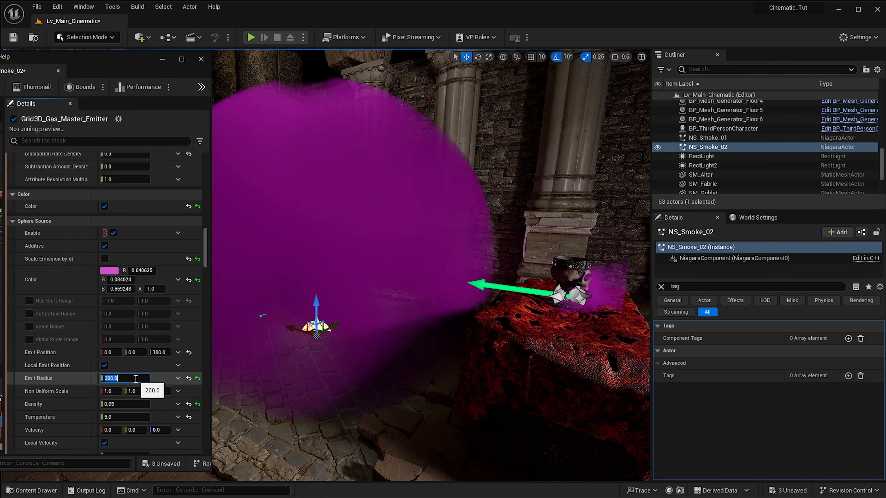
# - Examine from several angles how the enlarged smoke source flows around the altar and stays within its simulation area
pyautogui.press('s')
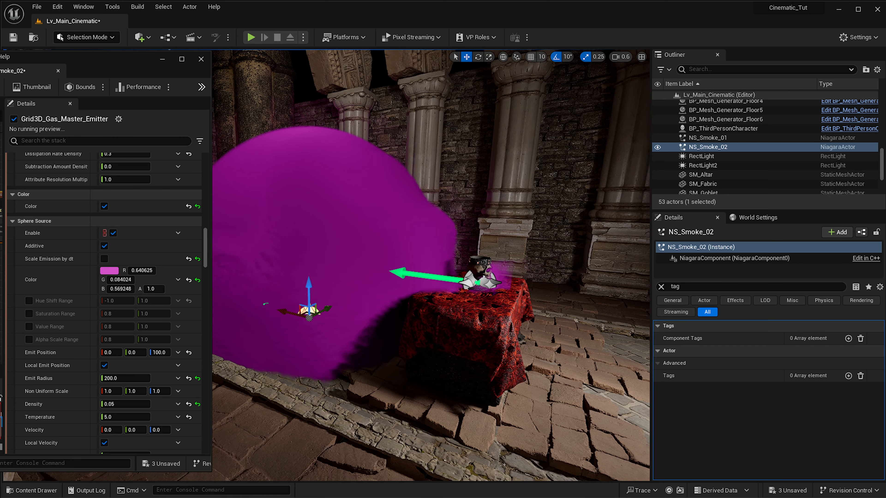
pyautogui.moveTo(421, 356); pyautogui.dragTo(402, 356, button='right')
pyautogui.press('d')
pyautogui.press('s')
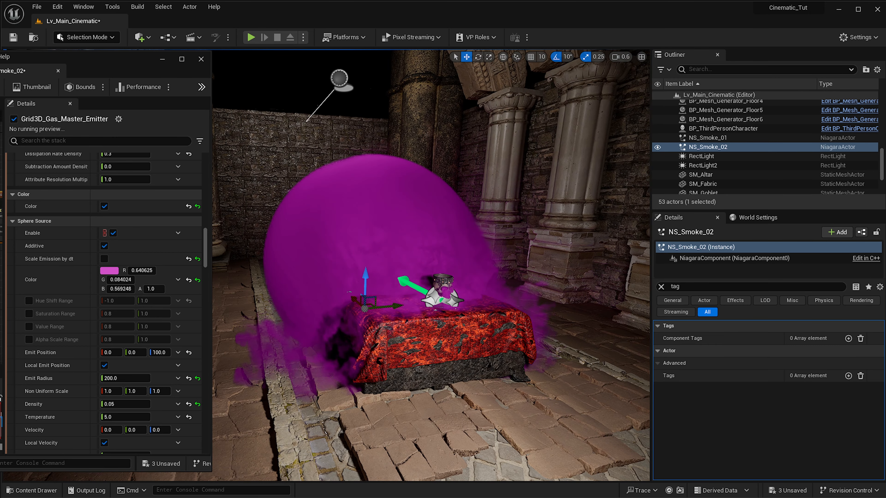
pyautogui.press('a')
pyautogui.moveTo(544, 364); pyautogui.dragTo(584, 368, button='right')
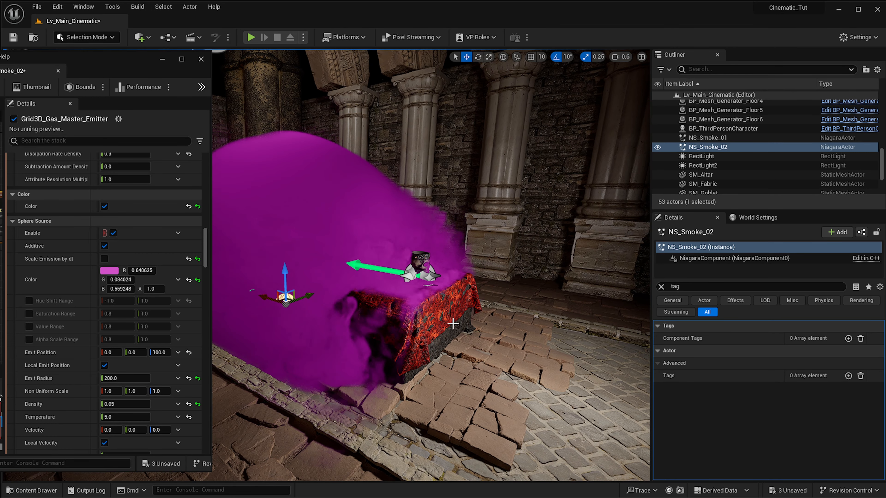
pyautogui.moveTo(459, 240); pyautogui.dragTo(474, 246, button='right')
pyautogui.press('a')
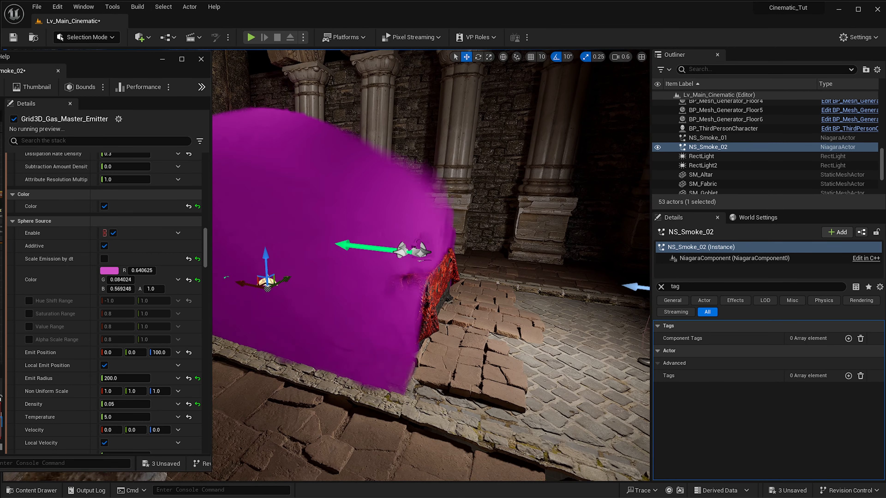
pyautogui.moveTo(249, 276); pyautogui.dragTo(251, 277, button='right')
pyautogui.press('a')
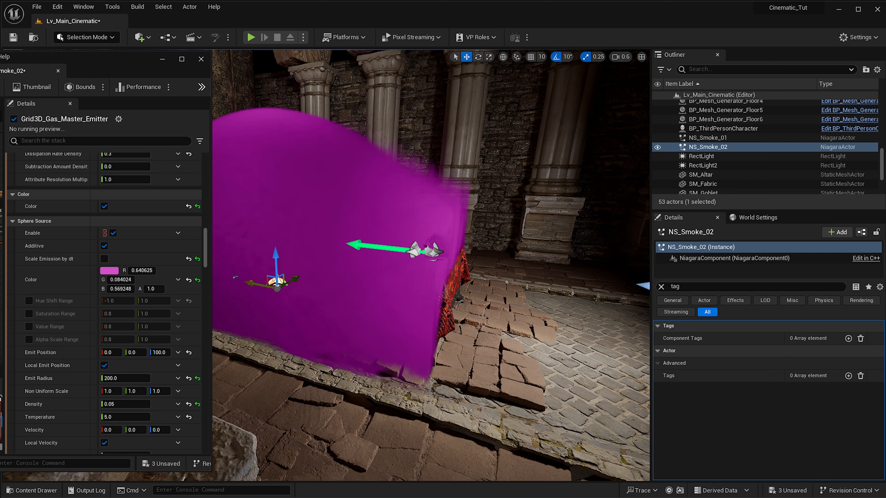
# - Shift NS_Smoke_02 horizontally toward the altar, check the smoke, and pull it back away from the altar
pyautogui.moveTo(254, 282); pyautogui.dragTo(283, 288)
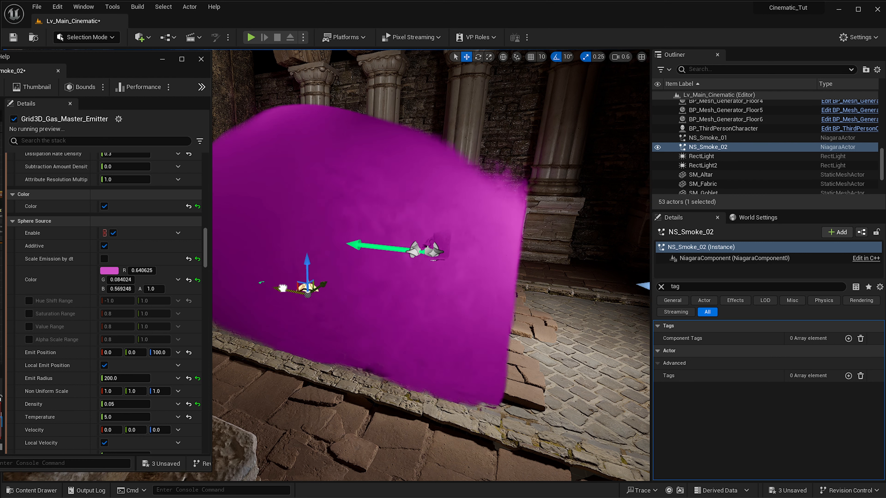
pyautogui.press('a')
pyautogui.moveTo(415, 285); pyautogui.dragTo(405, 282, button='right')
pyautogui.press('w')
pyautogui.moveTo(496, 302)
pyautogui.mouseDown(button='right')
pyautogui.moveTo(515, 299)
pyautogui.moveTo(496, 301)
pyautogui.mouseUp(button='right')
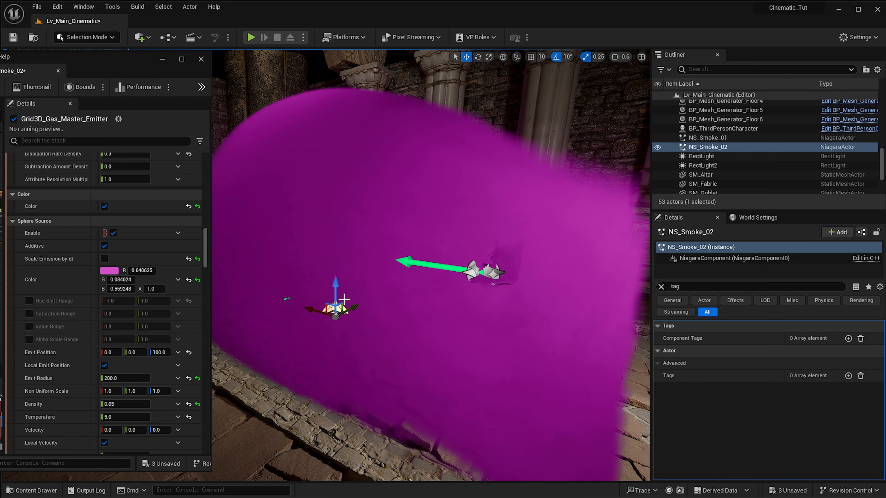
pyautogui.moveTo(313, 311); pyautogui.dragTo(261, 302)
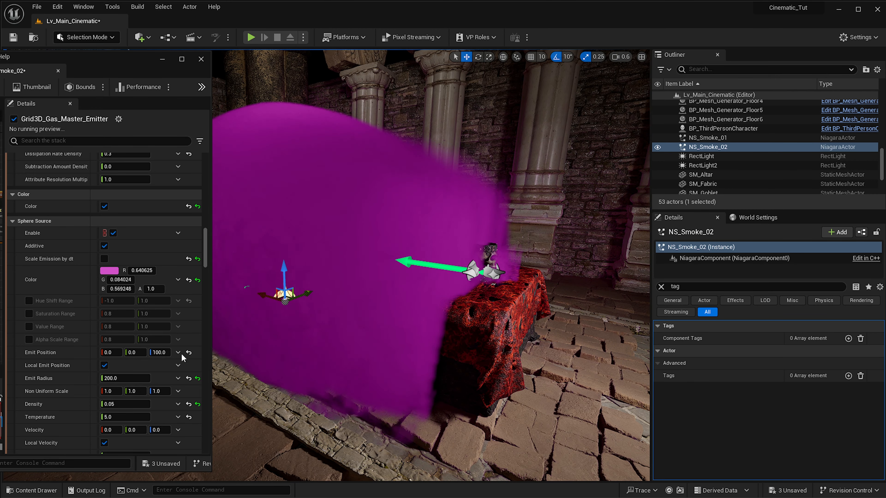
# - Set the sphere source's Emit Radius to 100
pyautogui.click(123, 378)
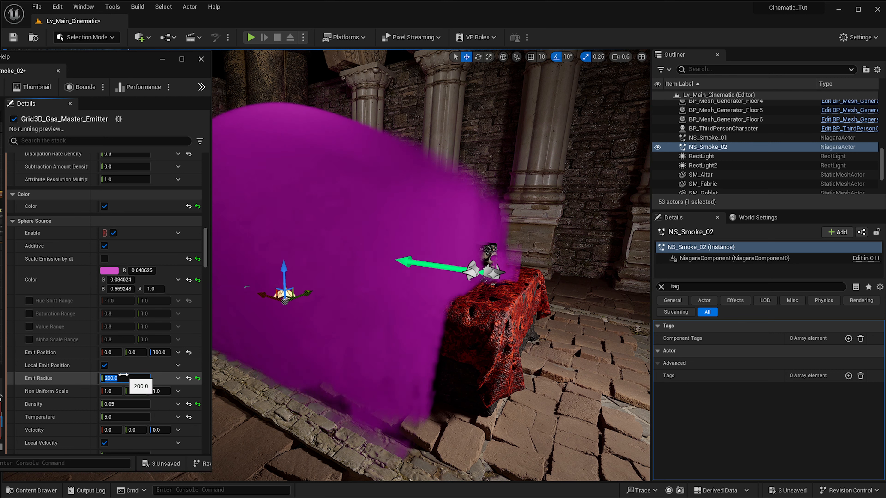
pyautogui.write('100')
pyautogui.press('Return')
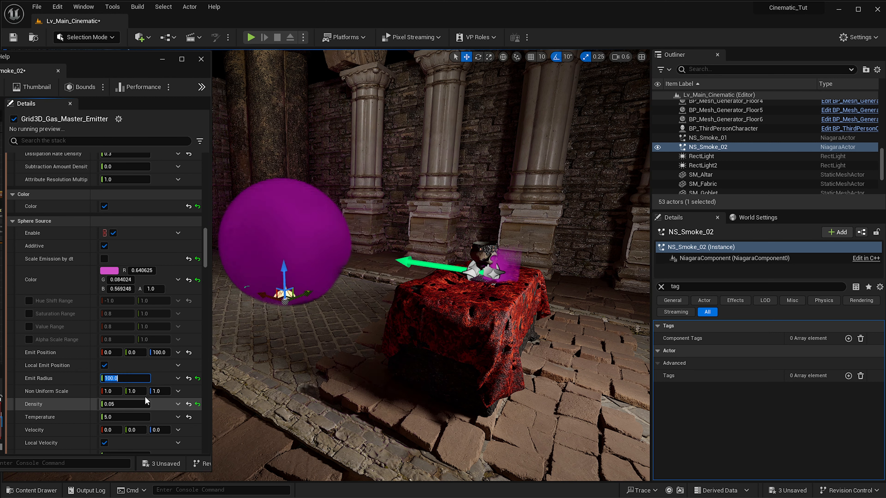
# - Set the sphere source's Non Uniform Scale Y to 3 and lower NS_Smoke_02 beside the altar
pyautogui.moveTo(135, 391); pyautogui.dragTo(213, 404)
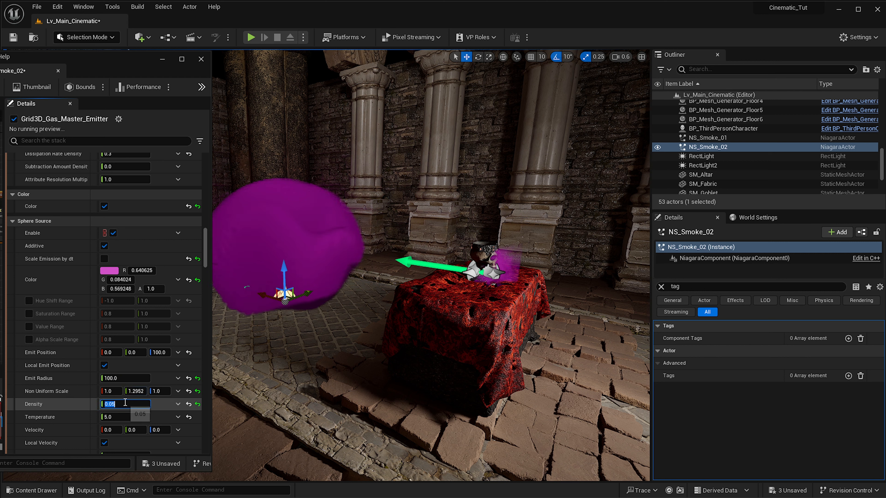
pyautogui.click(129, 391)
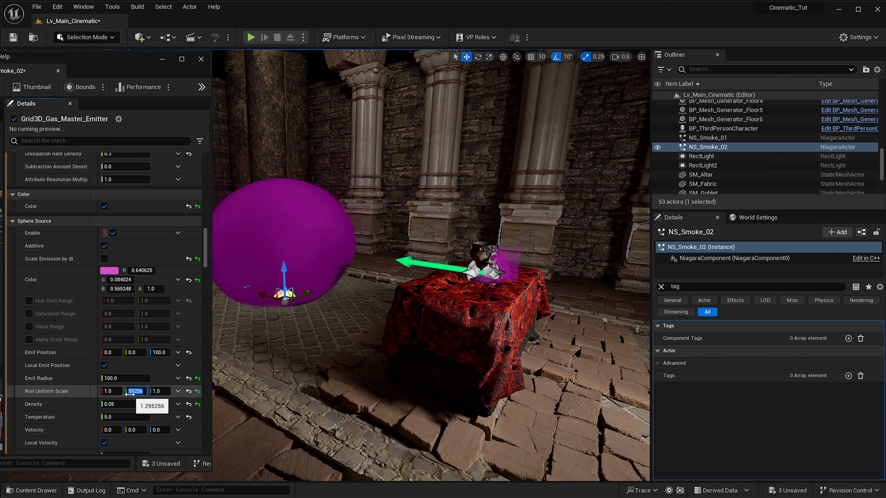
pyautogui.write('3')
pyautogui.press('Return')
pyautogui.moveTo(345, 249); pyautogui.dragTo(344, 248, button='right')
pyautogui.moveTo(298, 295); pyautogui.dragTo(317, 342)
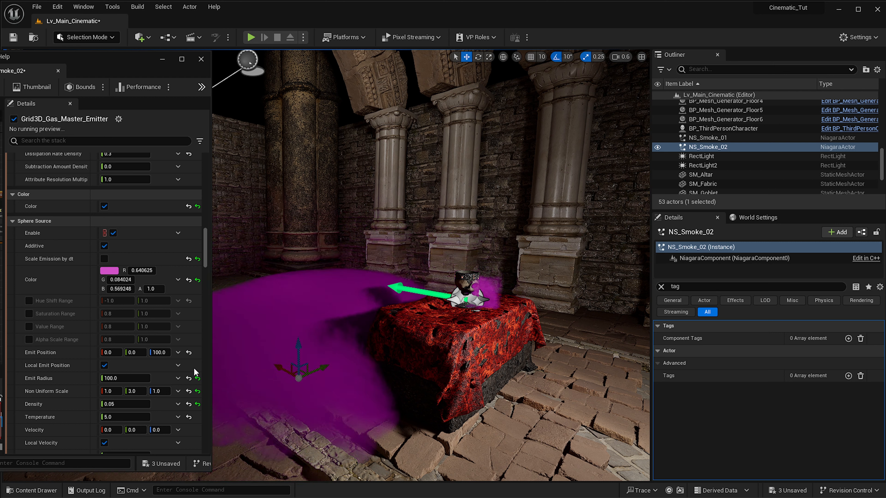
# - Set the Wind Direction's Z component to 1 and inspect the smoke blowing toward the altar
pyautogui.scroll(8, 155, 325)
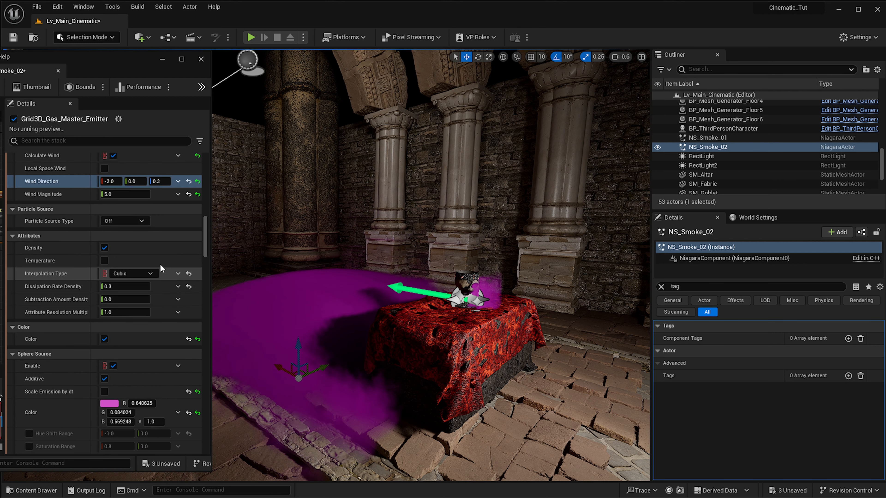
pyautogui.scroll(2, 154, 227)
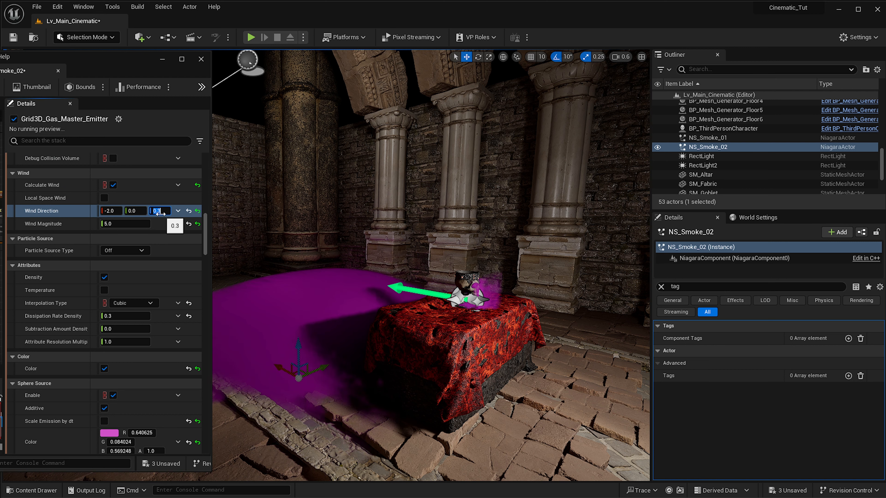
pyautogui.write('1')
pyautogui.moveTo(435, 338); pyautogui.dragTo(444, 345, button='right')
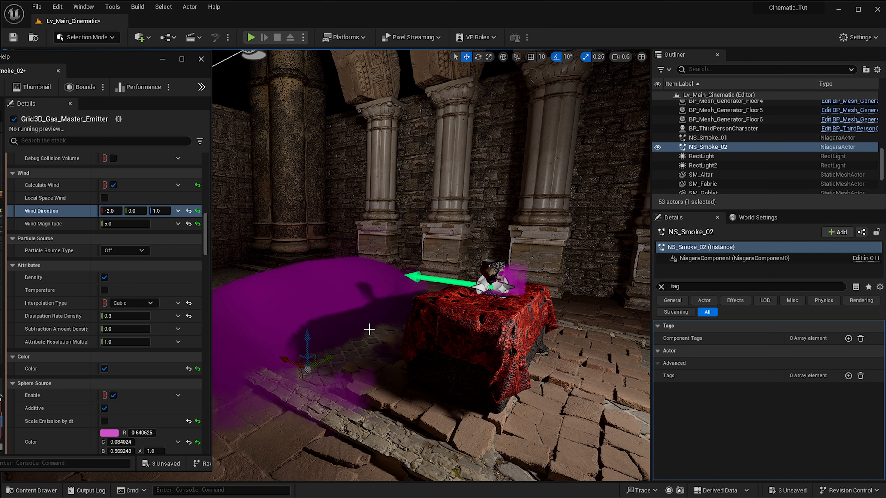
pyautogui.moveTo(310, 342); pyautogui.dragTo(317, 343, button='right')
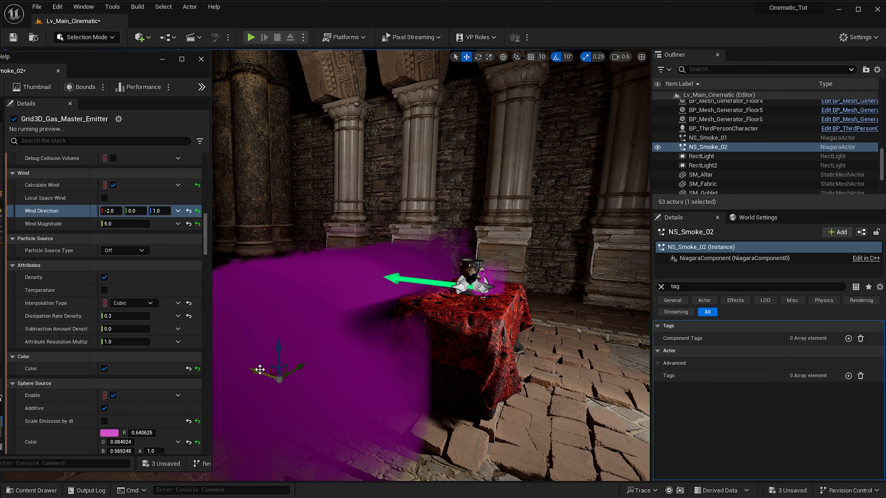
pyautogui.moveTo(260, 370); pyautogui.dragTo(257, 372, button='right')
# - Set the smoke emitter's Resolution Max Axis to 100 and its World Size Z to 400
pyautogui.scroll(8, 164, 252)
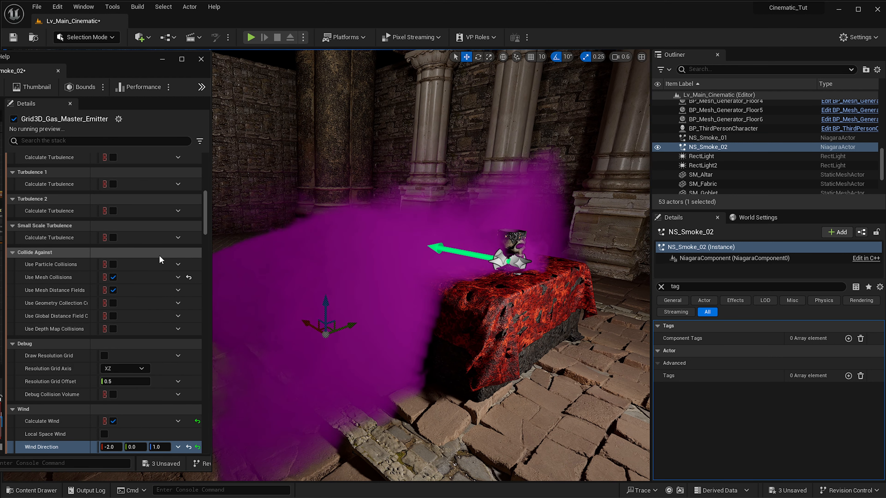
pyautogui.scroll(10, 159, 254)
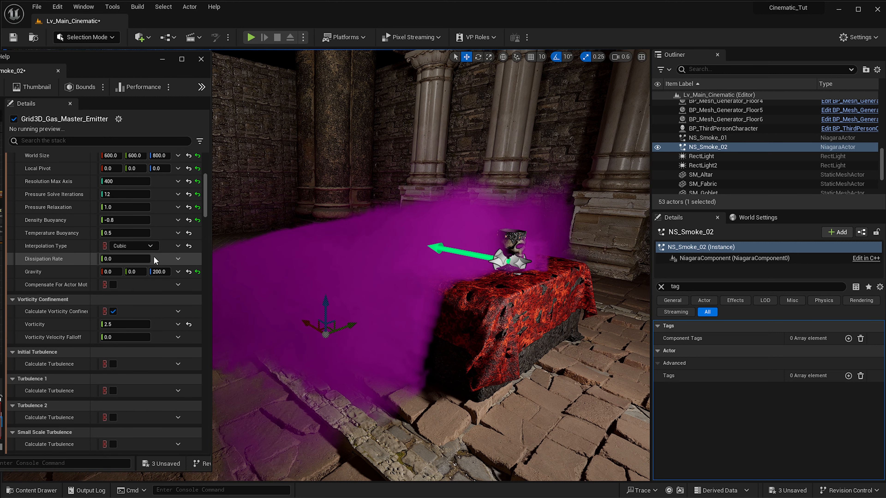
pyautogui.scroll(3, 154, 256)
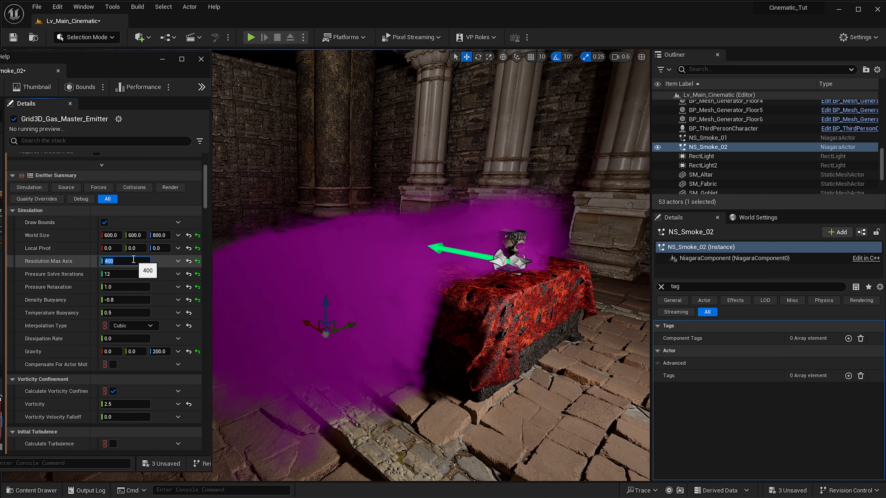
pyautogui.write('100')
pyautogui.press('Return')
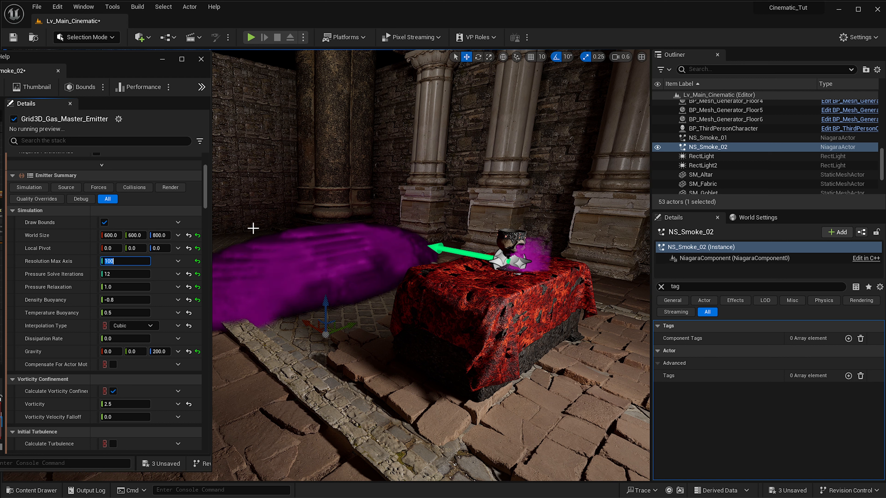
pyautogui.click(159, 235)
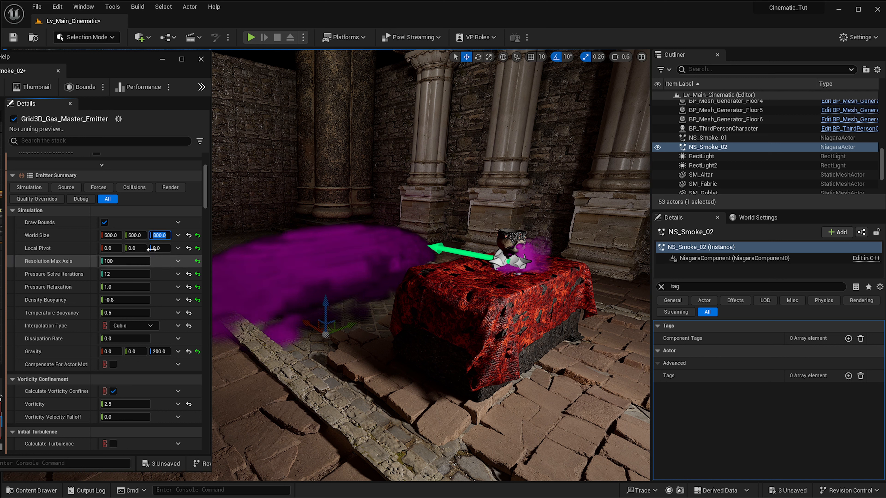
pyautogui.write('400')
pyautogui.press('Return')
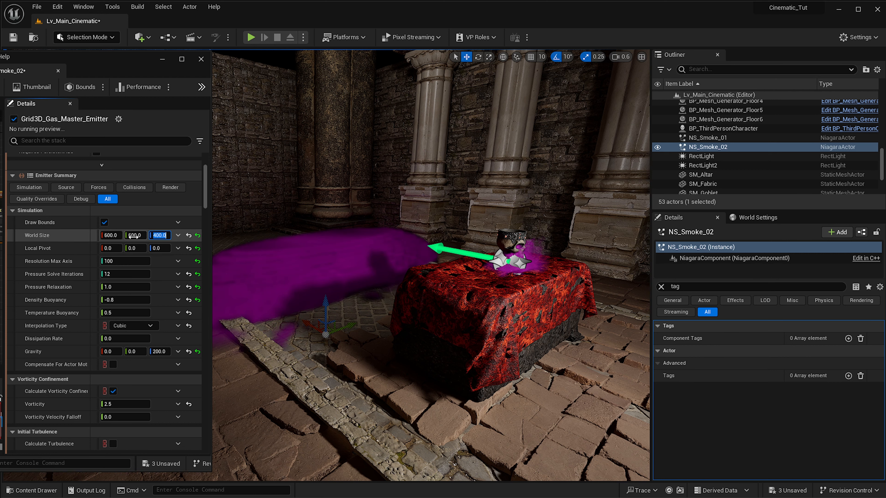
# - Set the World Size Y to 1000, raise NS_Smoke_02 above the floor, and inspect the spread of the smoke from above
pyautogui.moveTo(267, 256); pyautogui.dragTo(241, 252, button='right')
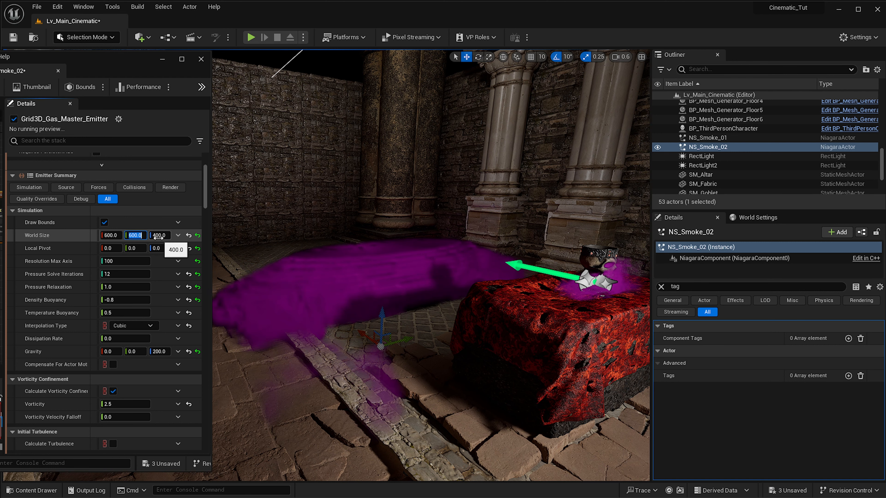
pyautogui.write('1000')
pyautogui.press('Return')
pyautogui.moveTo(249, 278); pyautogui.dragTo(281, 277, button='right')
pyautogui.moveTo(346, 322); pyautogui.dragTo(352, 242)
pyautogui.moveTo(432, 217); pyautogui.dragTo(427, 246, button='right')
pyautogui.moveTo(473, 310)
pyautogui.mouseDown(button='right')
pyautogui.moveTo(489, 280)
pyautogui.moveTo(473, 313)
pyautogui.mouseUp(button='right')
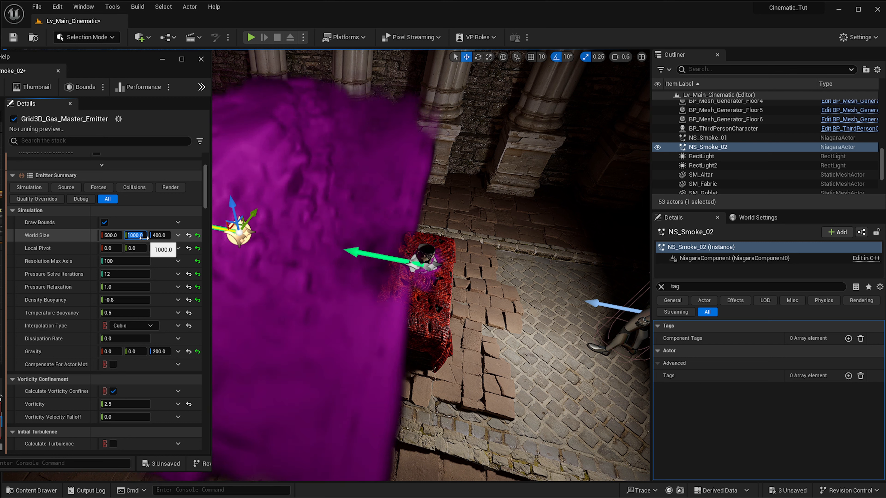
# - Set the World Size Y to 500 and X to 1200, and watch the smoke flow over the altar
pyautogui.write('500')
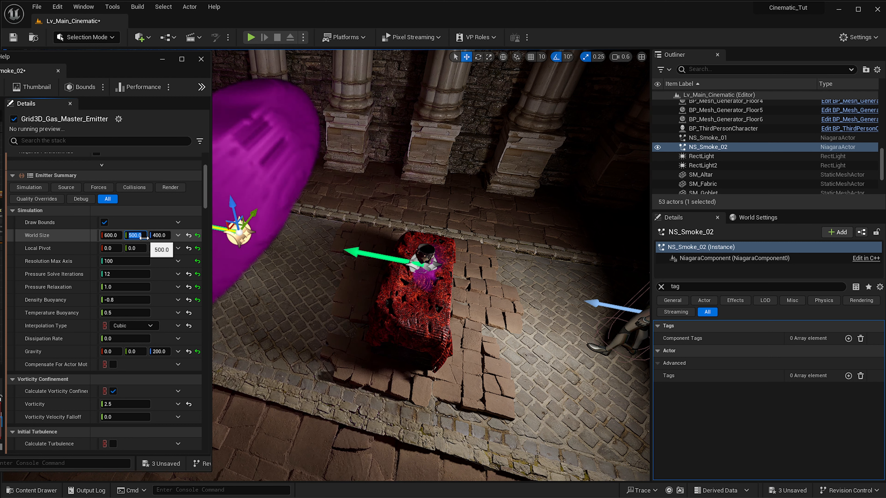
pyautogui.click(110, 235)
pyautogui.write('12')
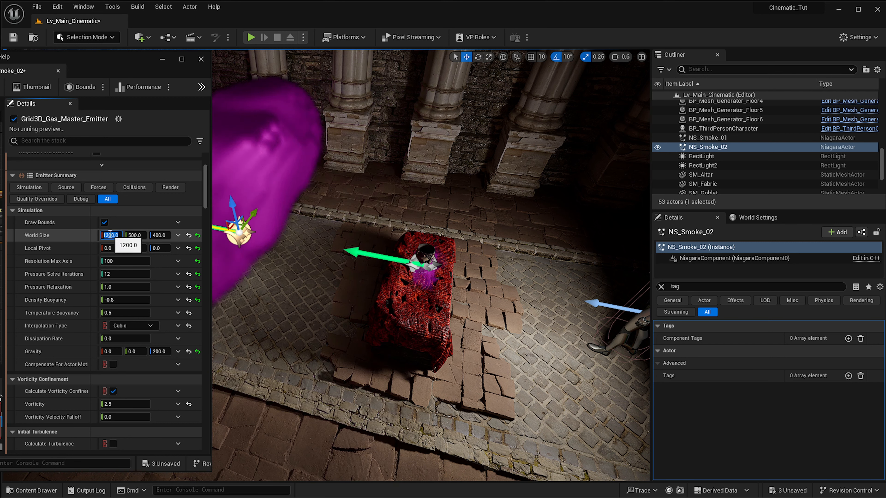
pyautogui.moveTo(260, 340); pyautogui.dragTo(244, 323, button='right')
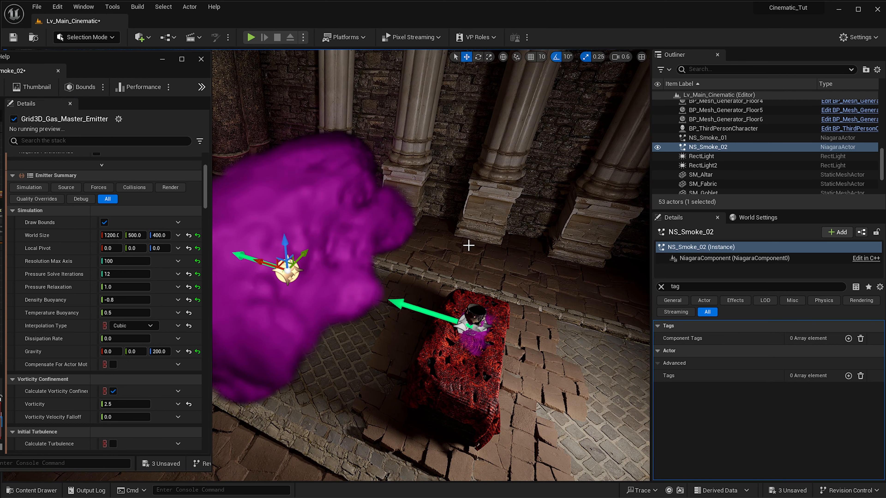
pyautogui.moveTo(474, 358); pyautogui.dragTo(543, 363, button='right')
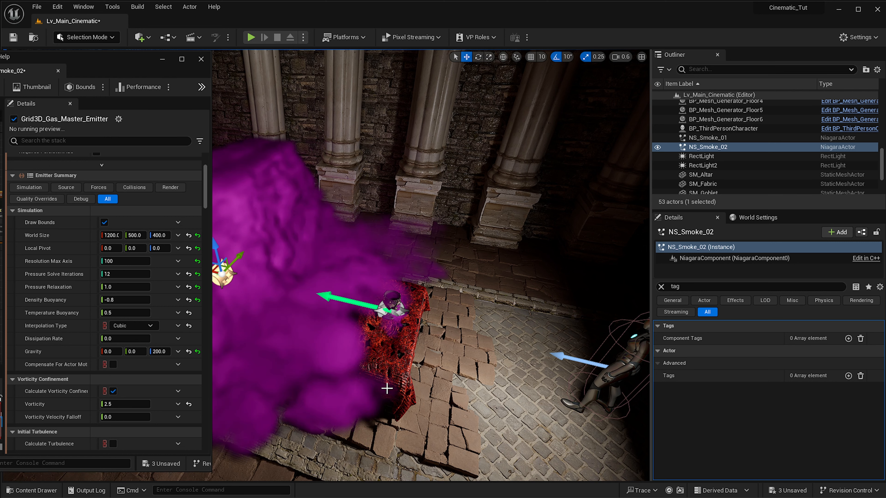
pyautogui.moveTo(488, 326); pyautogui.dragTo(537, 347, button='right')
pyautogui.moveTo(371, 272); pyautogui.dragTo(338, 223, button='right')
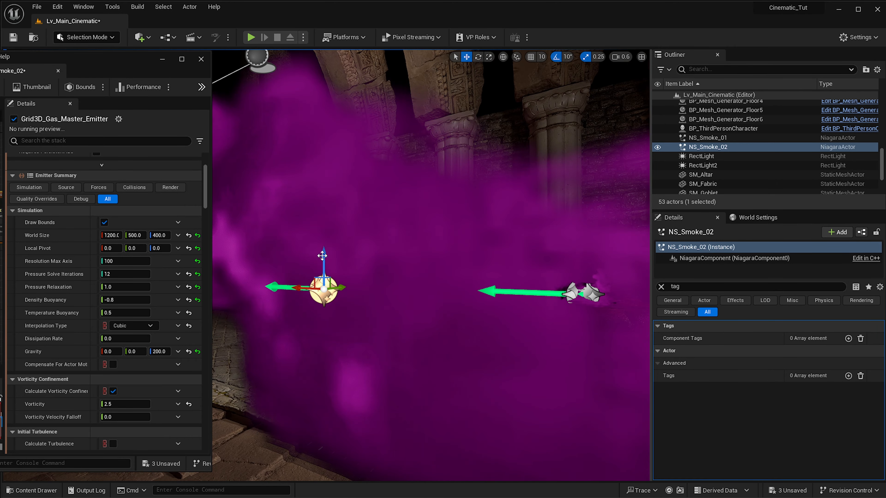
# - Lower NS_Smoke_02 toward the floor and set its Resolution Max Axis to 300
pyautogui.moveTo(326, 256); pyautogui.dragTo(324, 301)
pyautogui.moveTo(350, 279); pyautogui.dragTo(243, 337, button='right')
pyautogui.write('300')
pyautogui.press('Return')
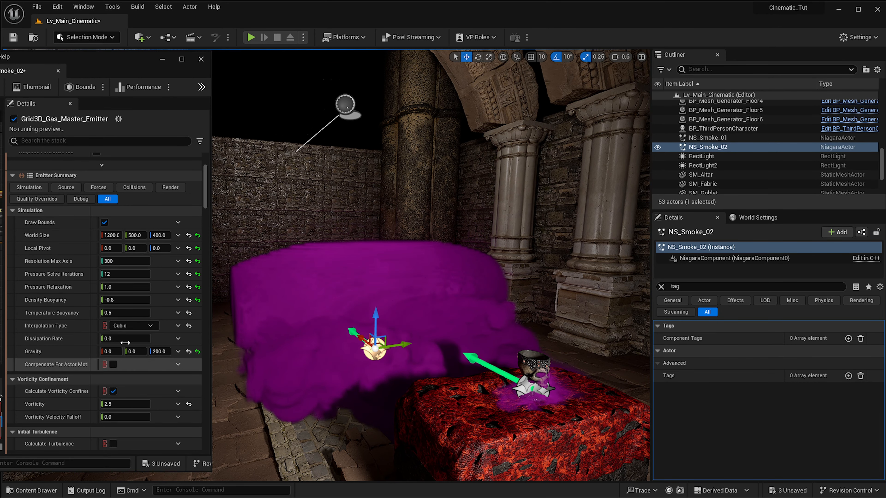
# - Try an alpha of 0.2 for the sphere source's Color, check the smoke, and restore the alpha to 1
pyautogui.scroll(-3, 147, 398)
pyautogui.scroll(-9, 146, 409)
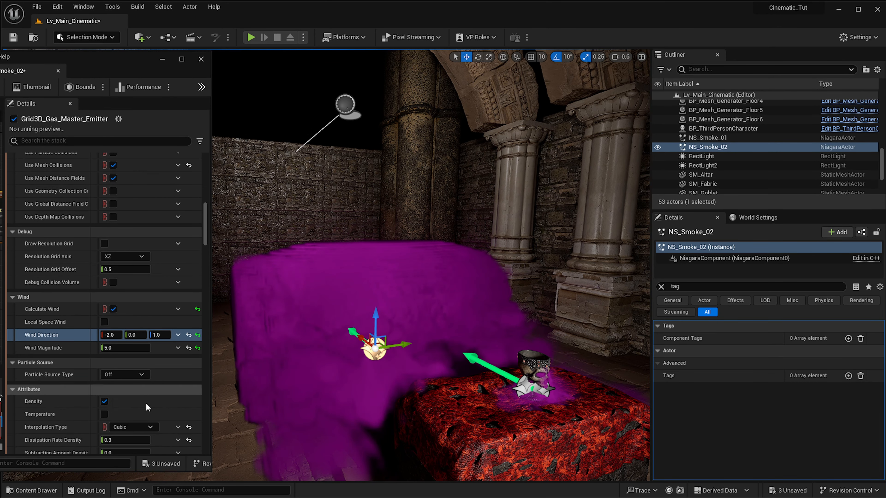
pyautogui.scroll(-6, 128, 378)
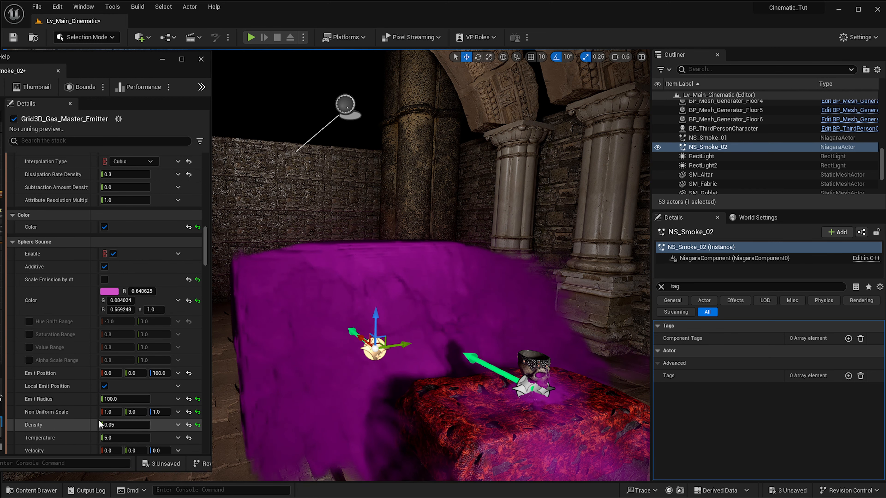
pyautogui.scroll(-3, 141, 363)
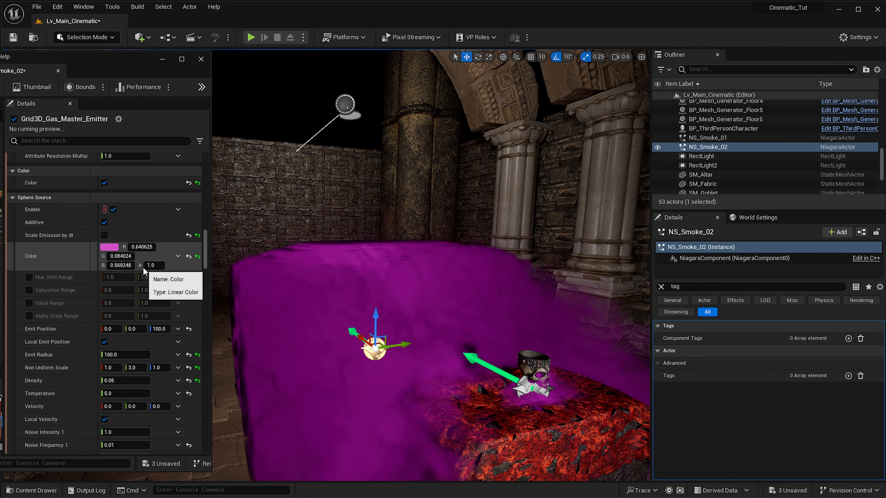
pyautogui.write('0.2')
pyautogui.press('Return')
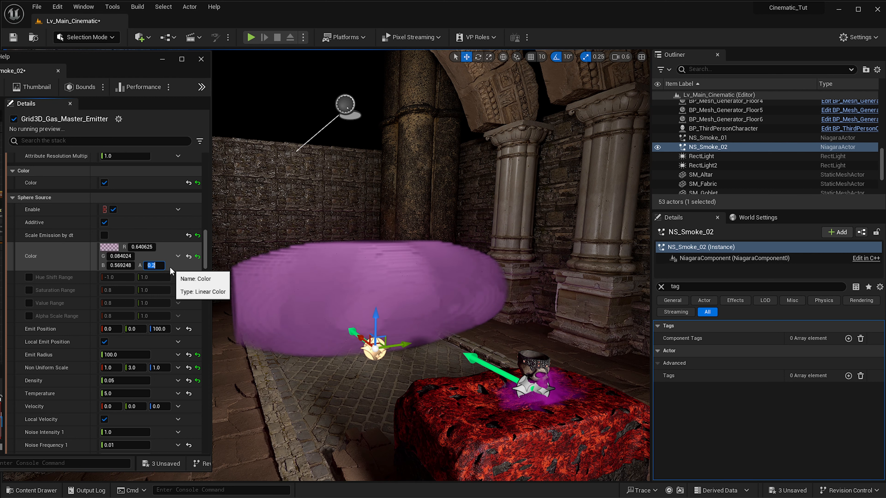
pyautogui.moveTo(318, 264); pyautogui.dragTo(305, 263, button='right')
pyautogui.click(153, 265)
pyautogui.write('1')
pyautogui.press('Return')
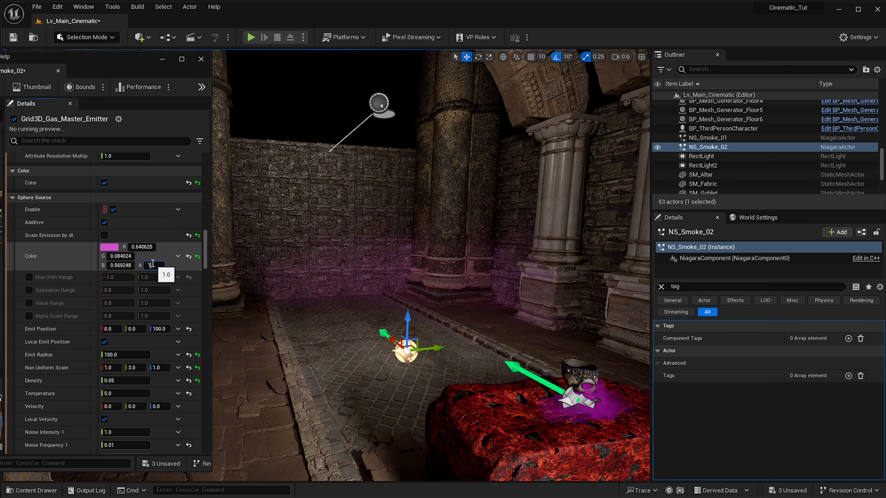
pyautogui.moveTo(401, 305); pyautogui.dragTo(379, 269, button='right')
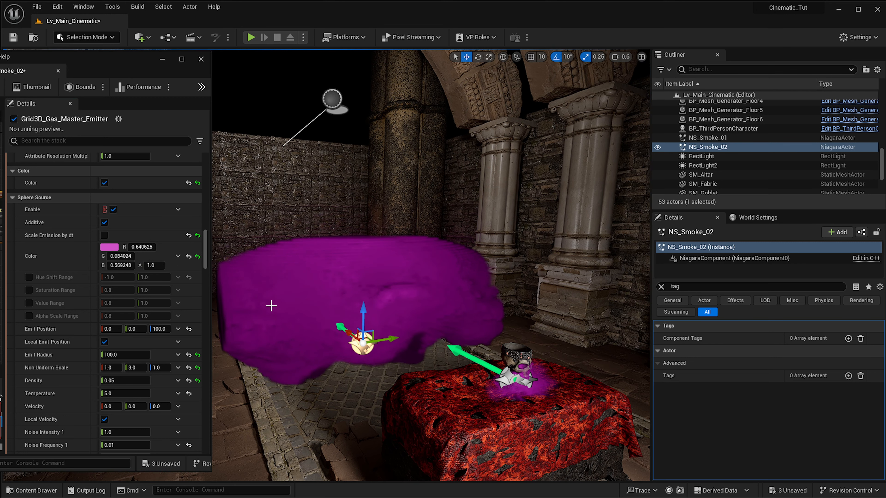
# - Set the sphere source's Density to 0.01 and inspect the smoke around the altar
pyautogui.click(128, 385)
pyautogui.write('0.01')
pyautogui.press('Return')
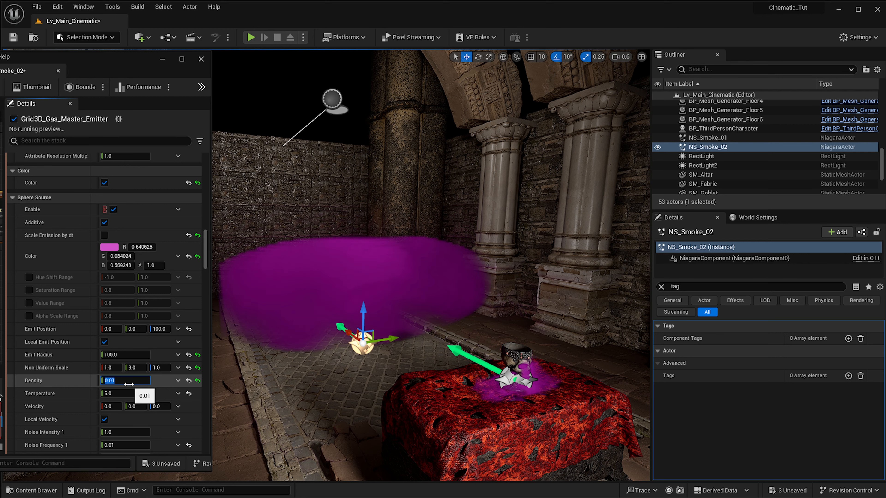
pyautogui.moveTo(339, 347); pyautogui.dragTo(354, 373, button='right')
pyautogui.moveTo(354, 304); pyautogui.dragTo(352, 147, button='right')
# - Select RectLight2 and move it horizontally along its X axis toward the altar, checking how it lights the smoke
pyautogui.click(366, 82)
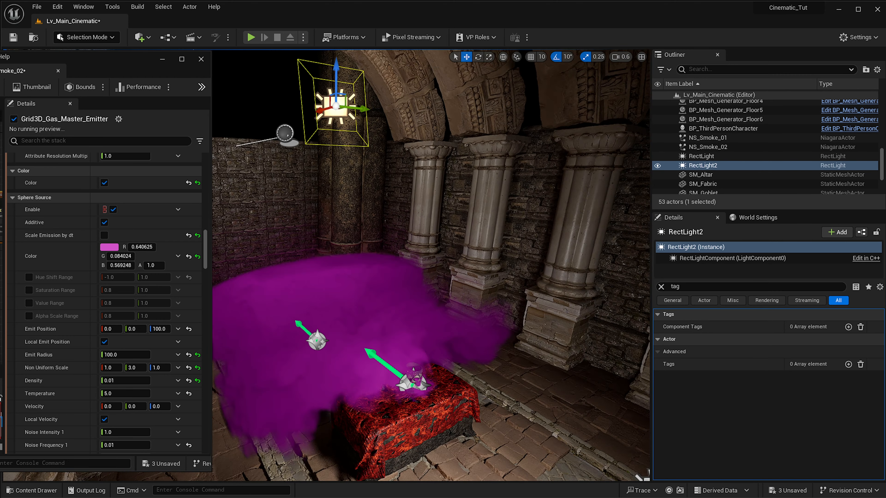
pyautogui.press('f')
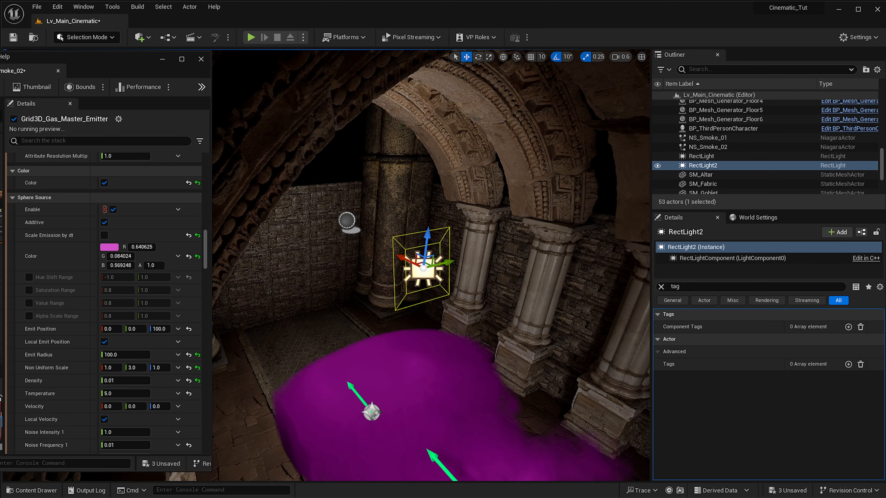
pyautogui.moveTo(390, 208); pyautogui.dragTo(394, 213, button='right')
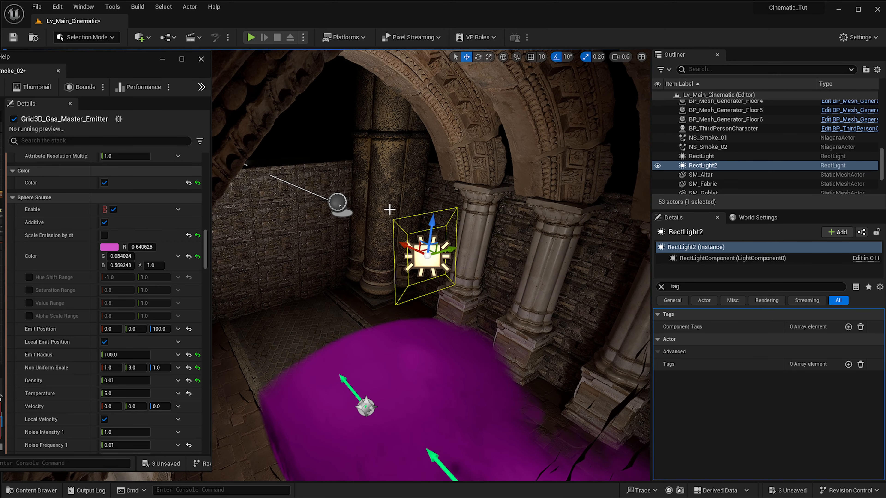
pyautogui.moveTo(405, 248); pyautogui.dragTo(506, 296)
pyautogui.moveTo(506, 295); pyautogui.dragTo(537, 331, button='right')
pyautogui.moveTo(429, 216); pyautogui.dragTo(380, 193, button='right')
# - Clear the details filter, reset RectLight2's rotation, then turn it to about 90° around Z and shift it to Y about 152.5
pyautogui.click(660, 288)
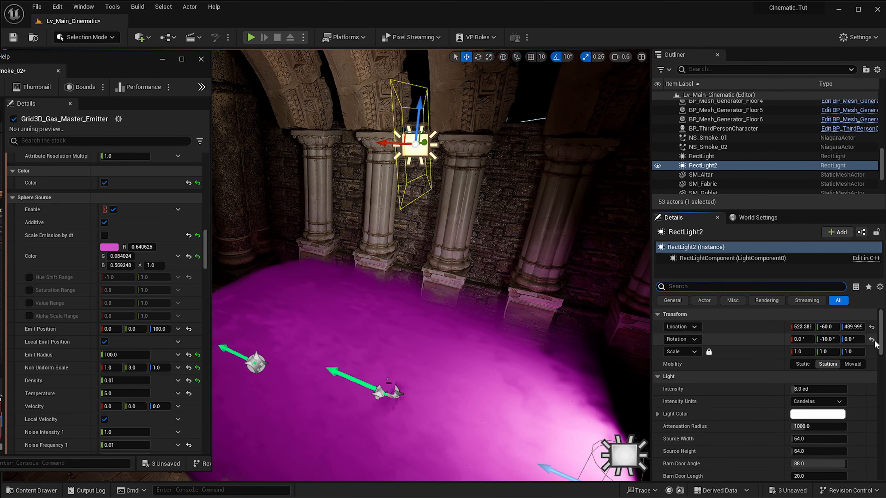
pyautogui.press('f')
pyautogui.press('e')
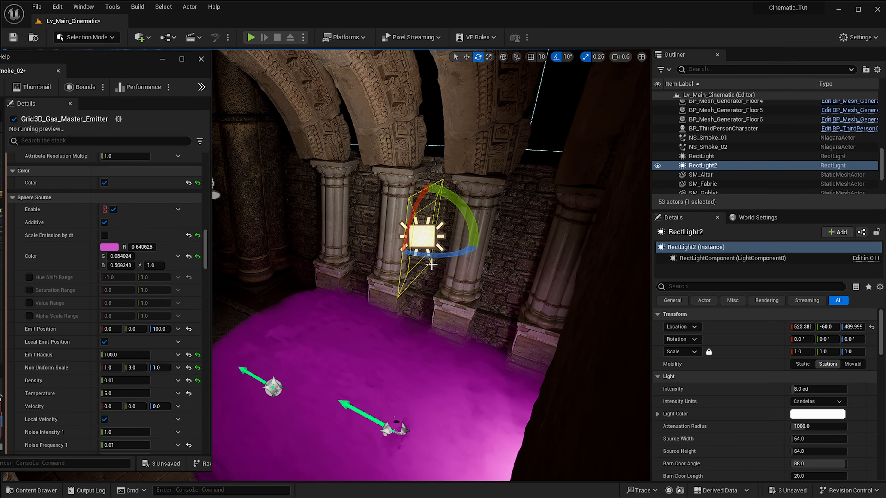
pyautogui.moveTo(438, 256); pyautogui.dragTo(364, 199)
pyautogui.moveTo(426, 219); pyautogui.dragTo(641, 239)
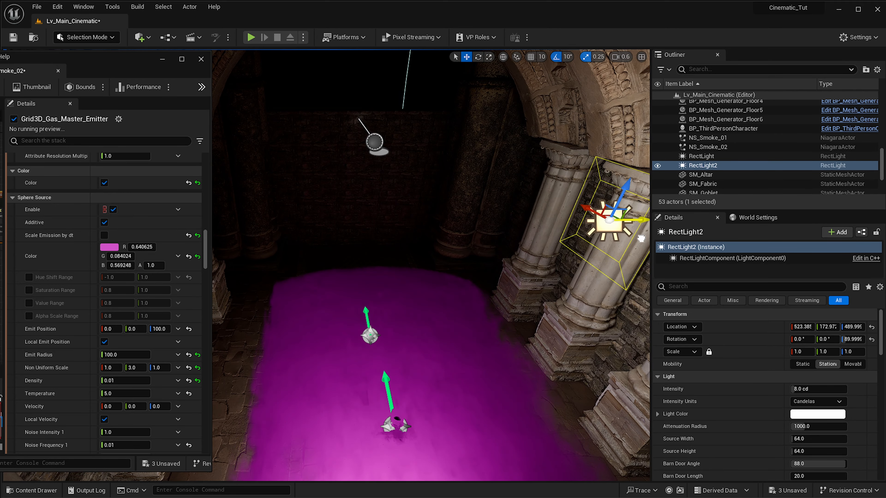
pyautogui.moveTo(581, 256); pyautogui.dragTo(457, 302, button='right')
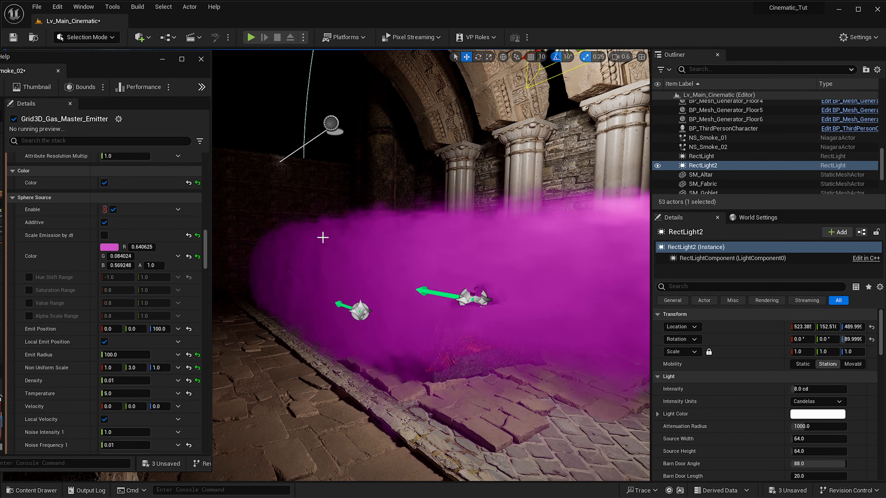
# - Select NS_Smoke_02 and set its sphere source's Emit Radius to 75
pyautogui.click(360, 310)
pyautogui.moveTo(360, 310); pyautogui.dragTo(345, 300, button='right')
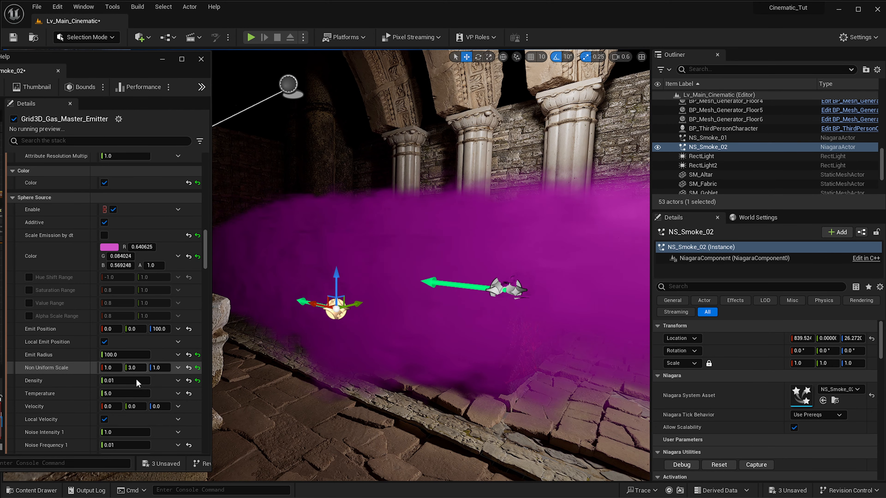
pyautogui.click(126, 354)
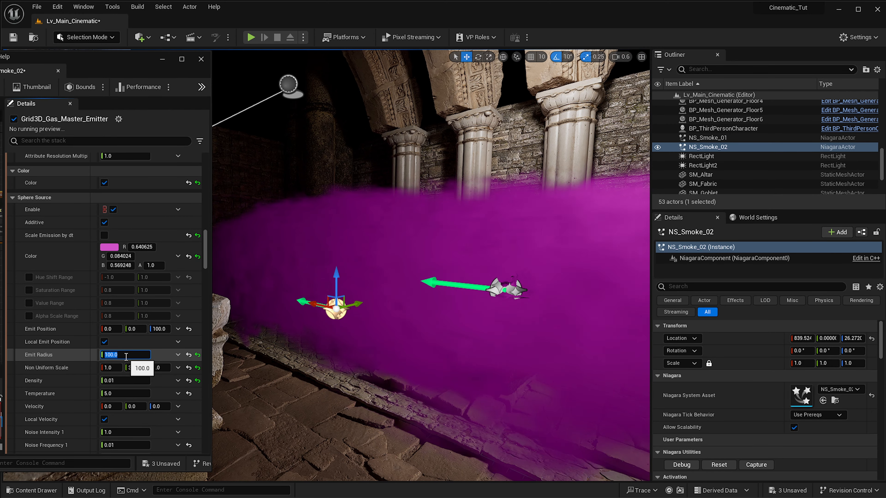
pyautogui.write('75')
pyautogui.press('Return')
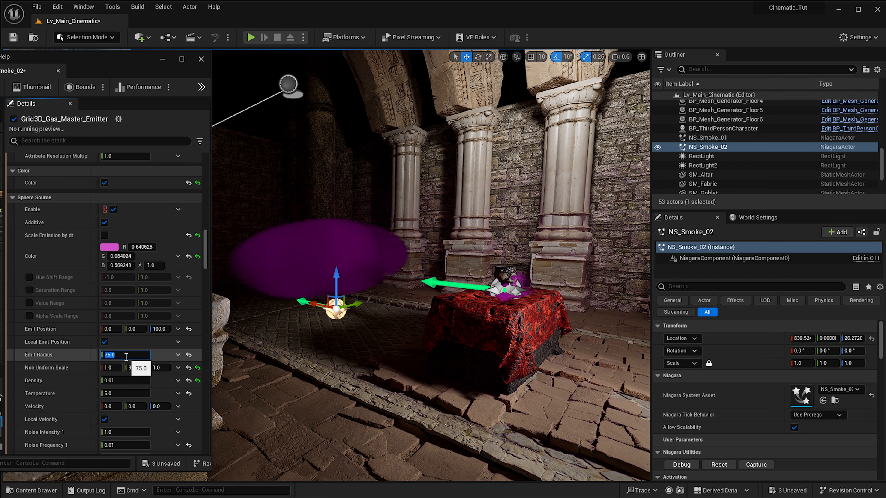
# - Try a sphere source Non Uniform Scale Y of 2 and restore it to 3
pyautogui.click(136, 368)
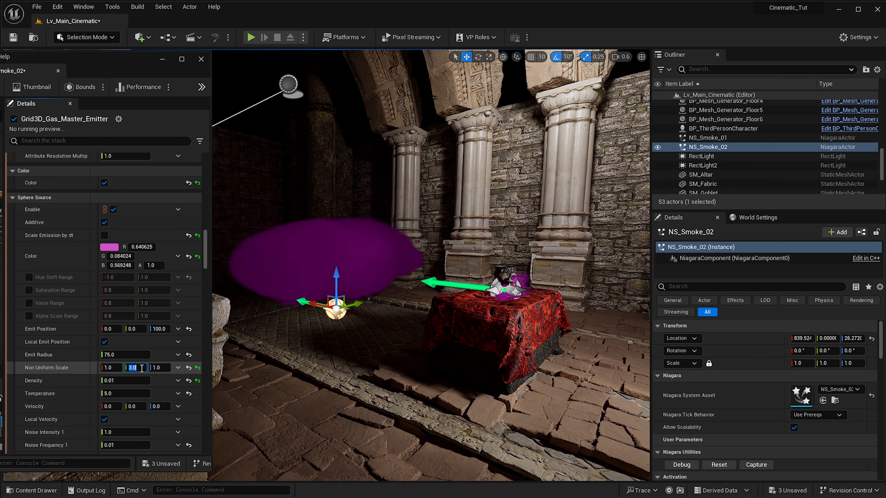
pyautogui.write('2')
pyautogui.press('Return')
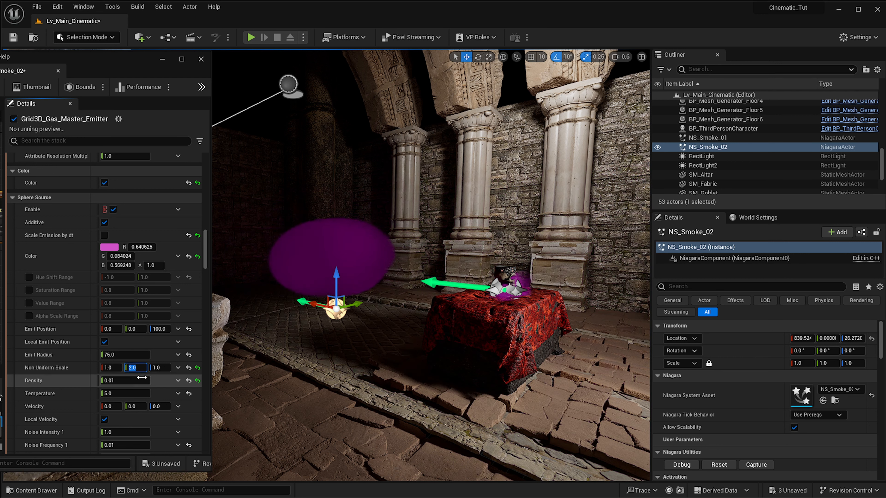
pyautogui.write('3')
pyautogui.press('Return')
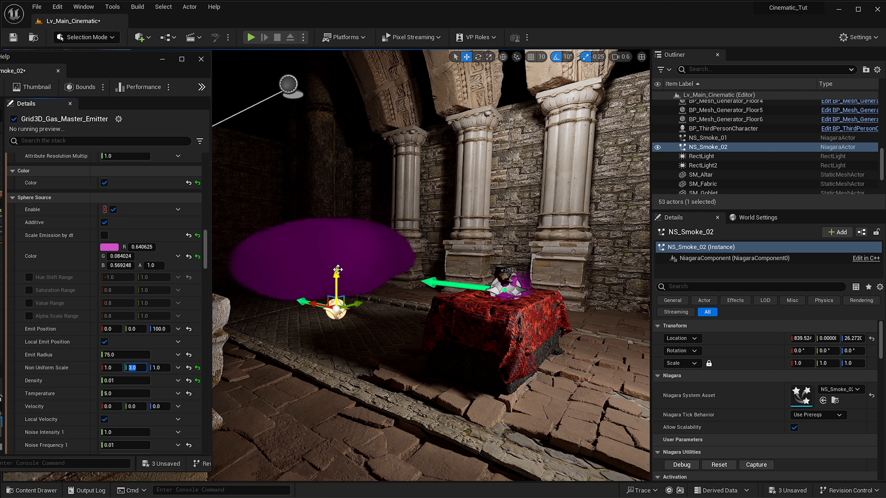
# - Lower NS_Smoke_02 to a Z location of about -26.9
pyautogui.moveTo(340, 275); pyautogui.dragTo(340, 301)
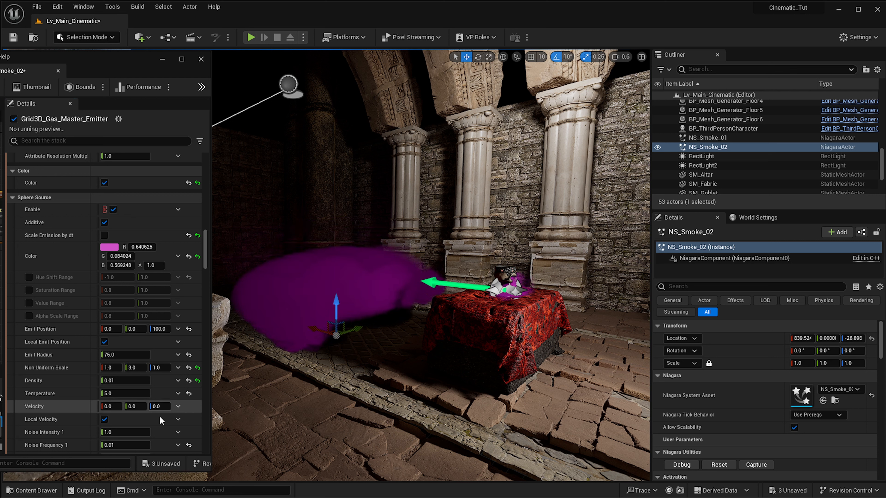
# - Set the Wind Direction Z component of NS_Smoke_02's gas emitter to 0.4
pyautogui.scroll(10, 164, 352)
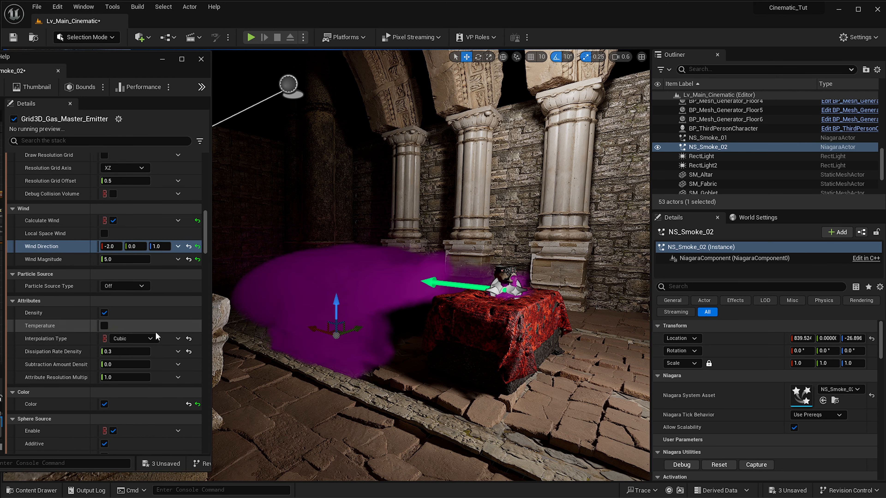
pyautogui.click(159, 246)
pyautogui.write('0')
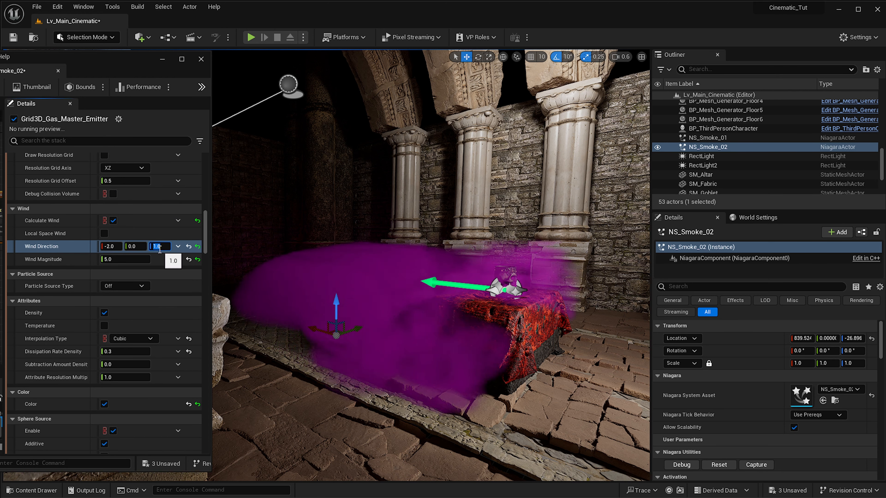
pyautogui.write('.4')
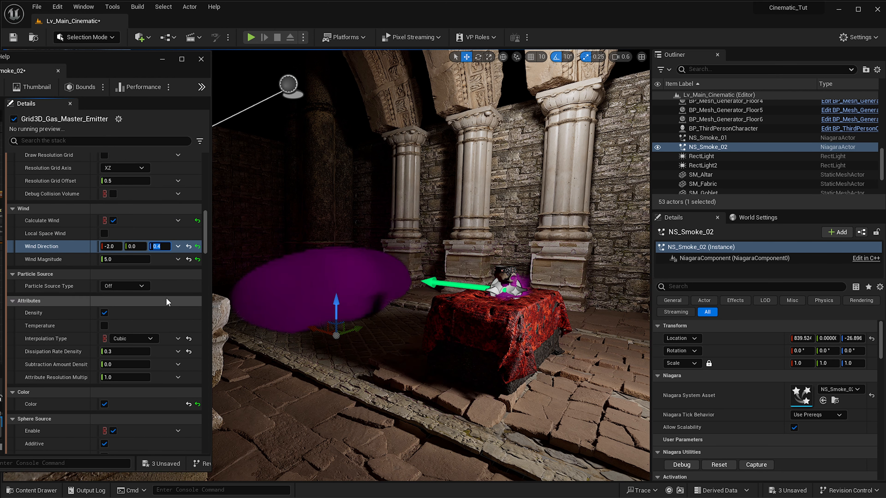
# - Set the emitter's World Size Z to 500
pyautogui.scroll(12, 169, 299)
pyautogui.scroll(2, 169, 297)
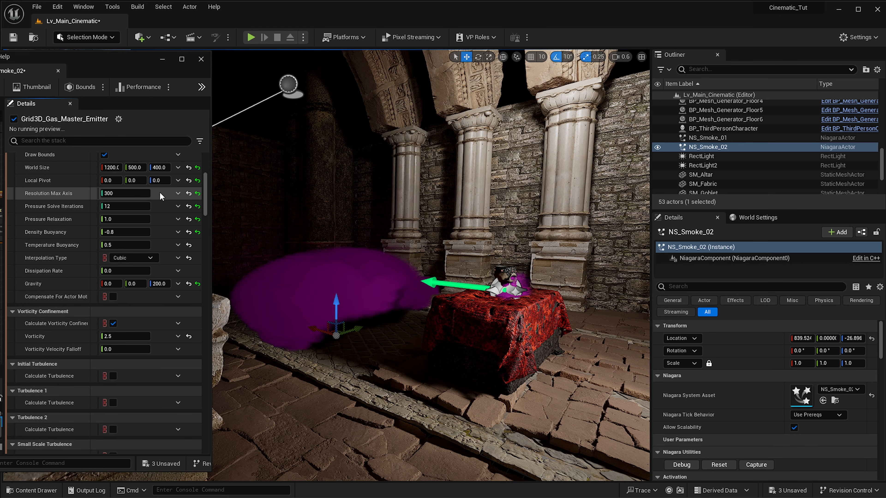
pyautogui.click(160, 167)
pyautogui.write('500')
pyautogui.press('Return')
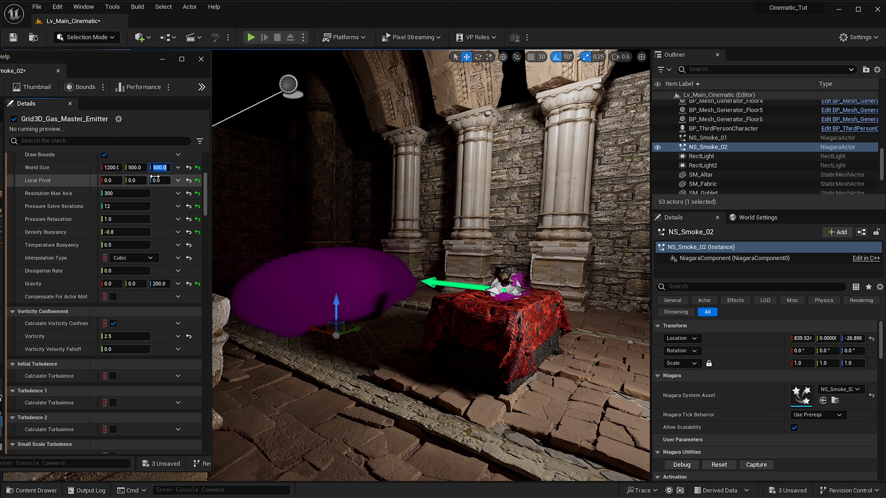
# - Try Local Pivot Z values of 0.5 and -0.5 for the emitter
pyautogui.write('0.5')
pyautogui.press('Return')
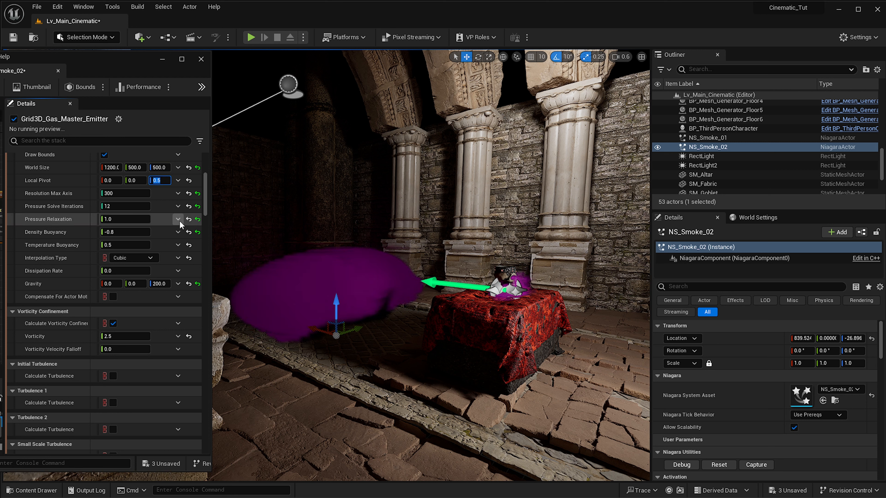
pyautogui.write('-0.5')
pyautogui.press('Return')
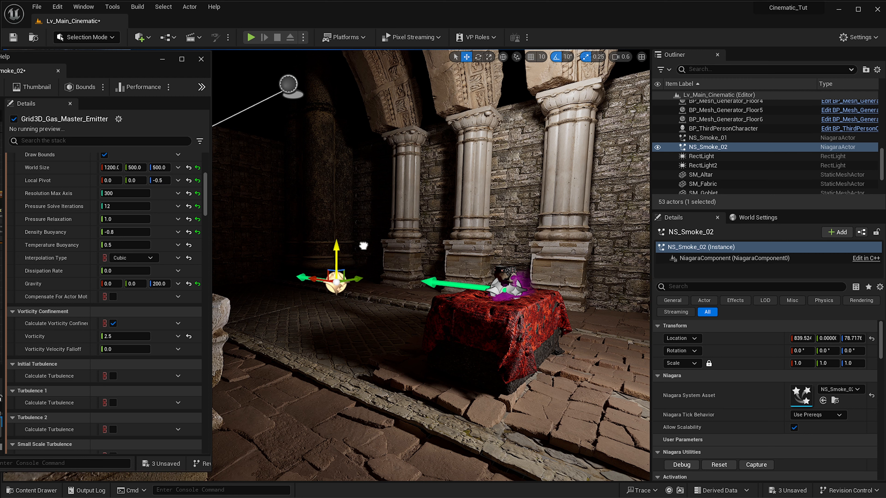
# - Check the smoke placement with a Local Pivot Z of 1.0, and set it to 0.5
pyautogui.click(160, 181)
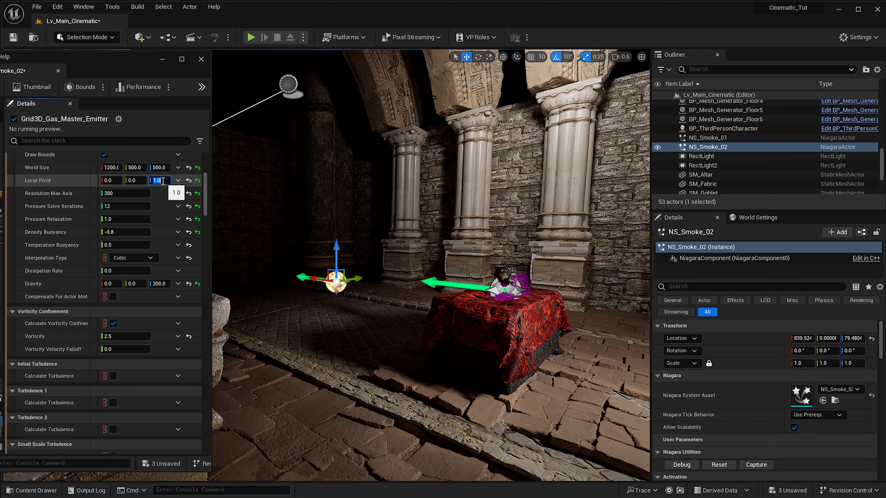
pyautogui.moveTo(224, 170); pyautogui.dragTo(214, 162, button='right')
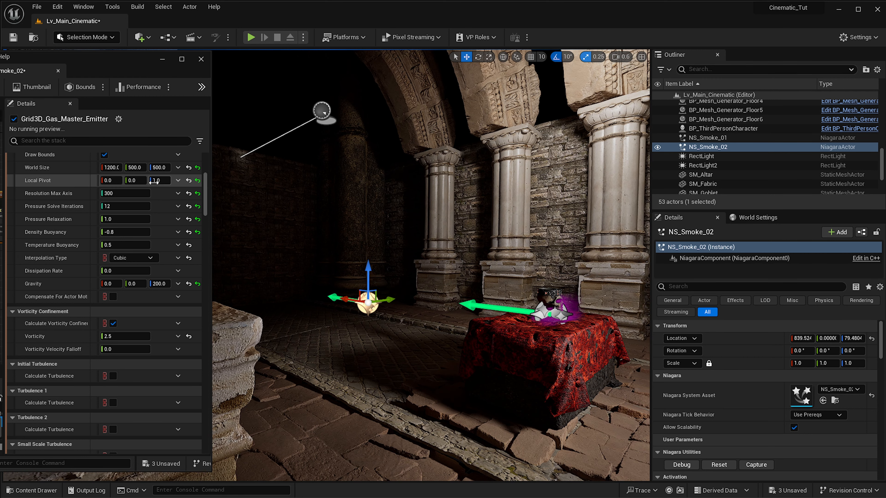
pyautogui.write('-0.5')
pyautogui.press('Return')
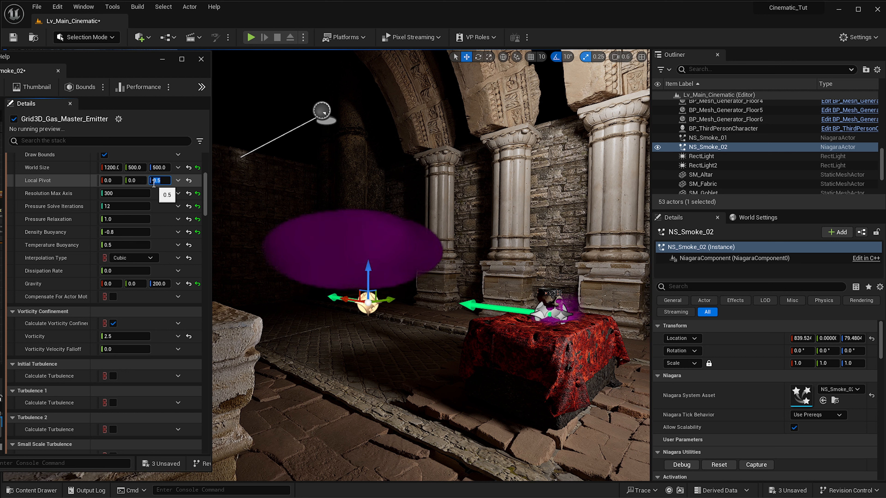
# - Lower NS_Smoke_02 to a Z location of about -45.8 and view its smoke flowing over the altar
pyautogui.moveTo(369, 272); pyautogui.dragTo(401, 330)
pyautogui.moveTo(478, 310); pyautogui.dragTo(479, 311, button='right')
pyautogui.press('d')
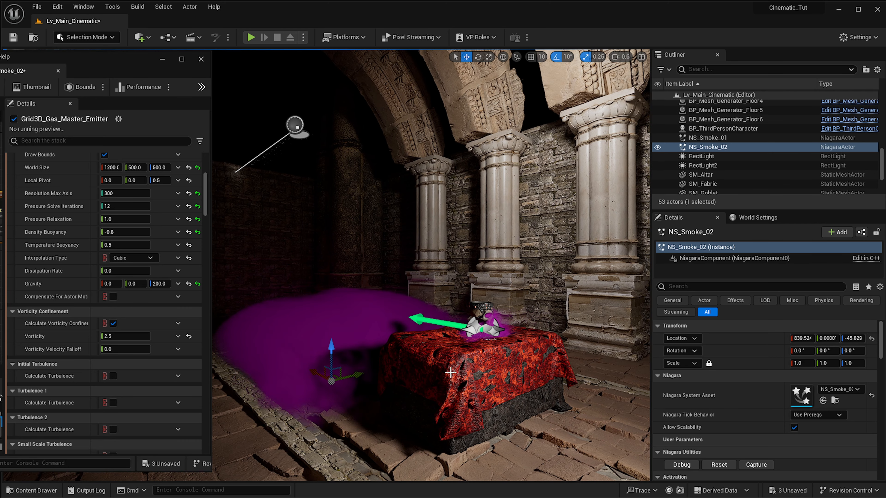
pyautogui.moveTo(444, 369); pyautogui.dragTo(484, 352, button='right')
pyautogui.press('q')
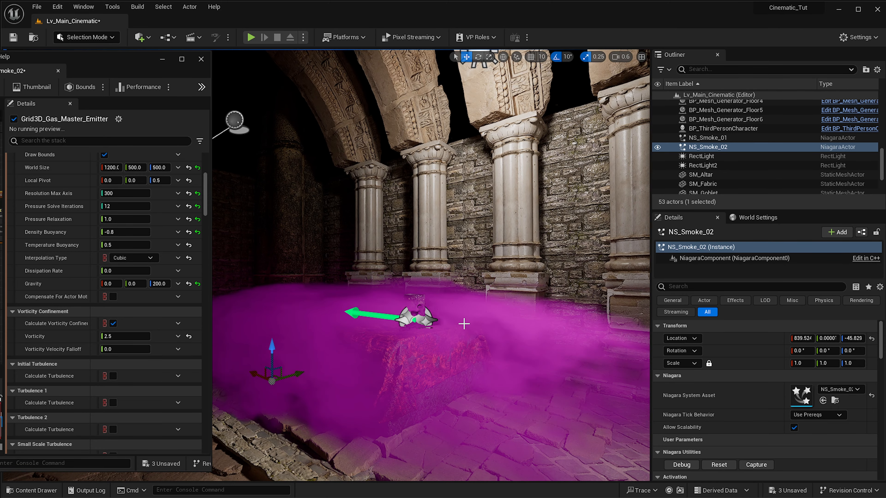
pyautogui.moveTo(309, 338); pyautogui.dragTo(293, 328, button='right')
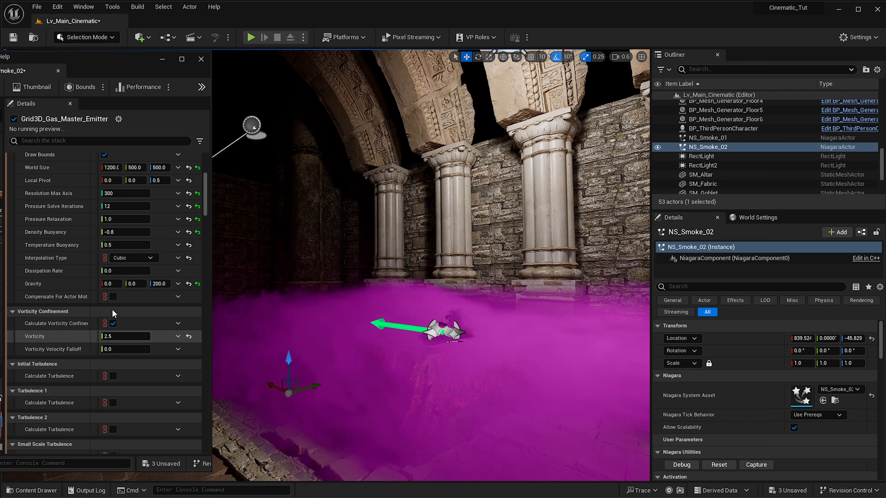
# - Set the emitter's Wind Magnitude to 3
pyautogui.scroll(-3, 126, 345)
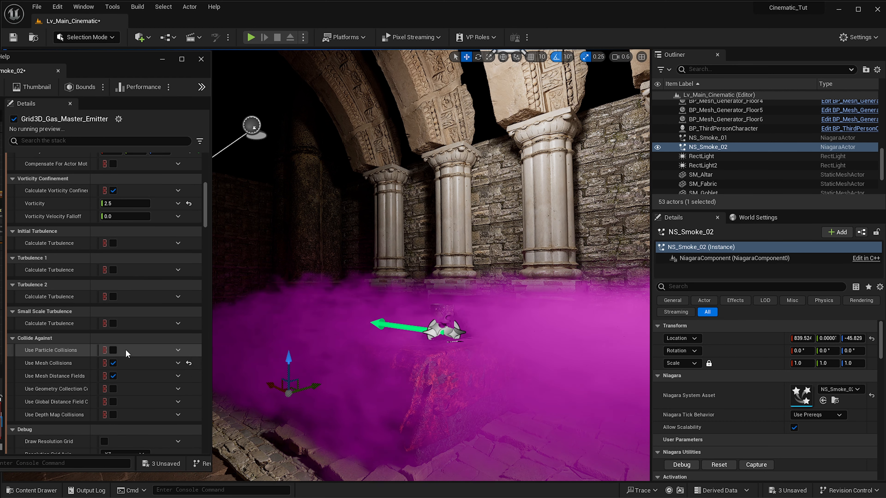
pyautogui.scroll(-18, 124, 349)
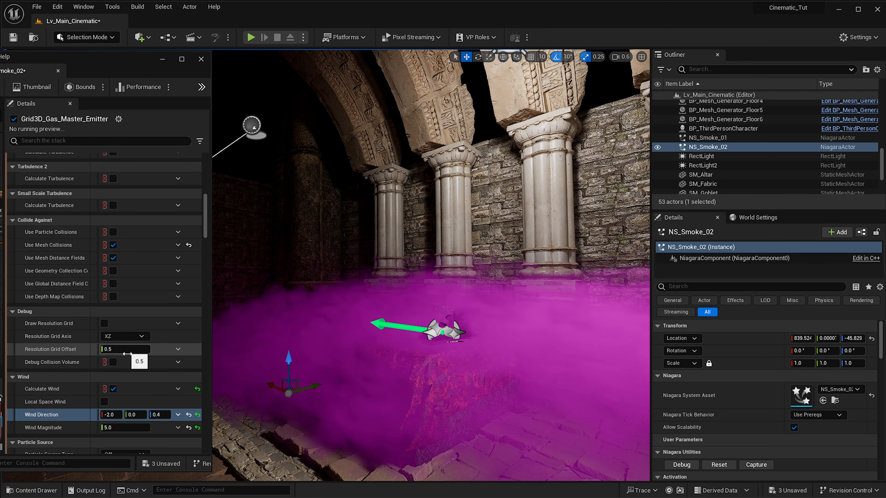
pyautogui.moveTo(350, 359)
pyautogui.mouseDown(button='right')
pyautogui.moveTo(308, 372)
pyautogui.moveTo(349, 370)
pyautogui.mouseUp(button='right')
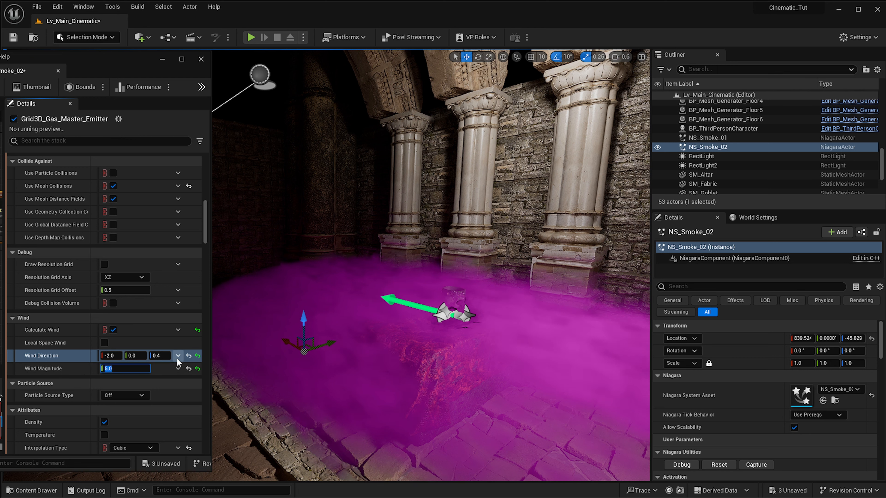
pyautogui.write('3')
pyautogui.press('Return')
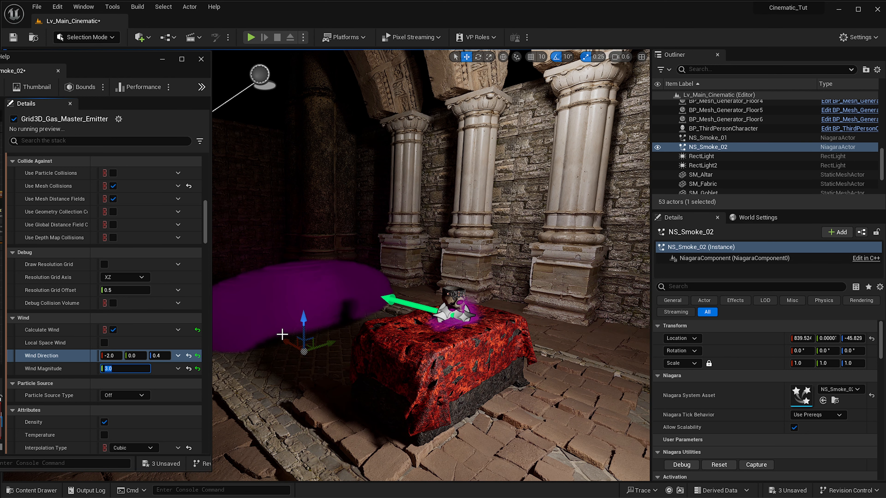
# - Examine up close how the smoke moves toward the altar and goblet, with the editor gizmos hidden
pyautogui.moveTo(403, 281); pyautogui.dragTo(372, 278, button='right')
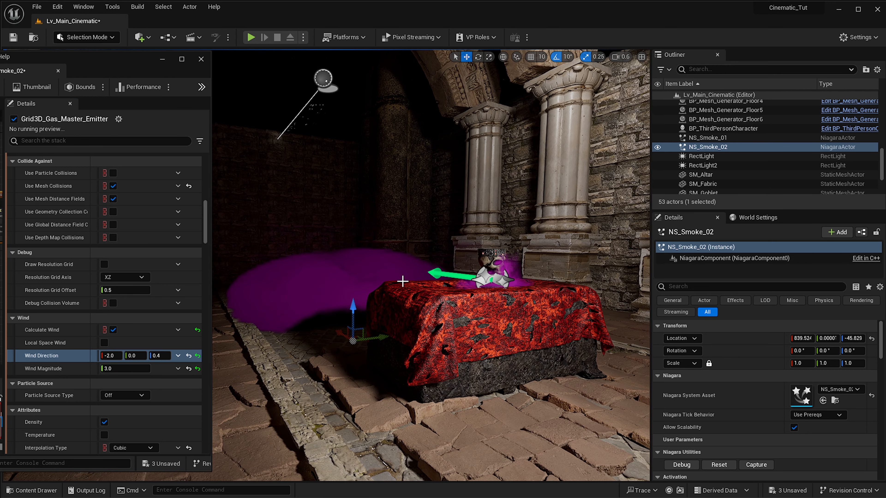
pyautogui.moveTo(436, 279); pyautogui.dragTo(452, 291, button='right')
pyautogui.press('g')
pyautogui.press('w')
pyautogui.press('w')
pyautogui.press('a')
pyautogui.press('s')
pyautogui.press('w')
pyautogui.press('s')
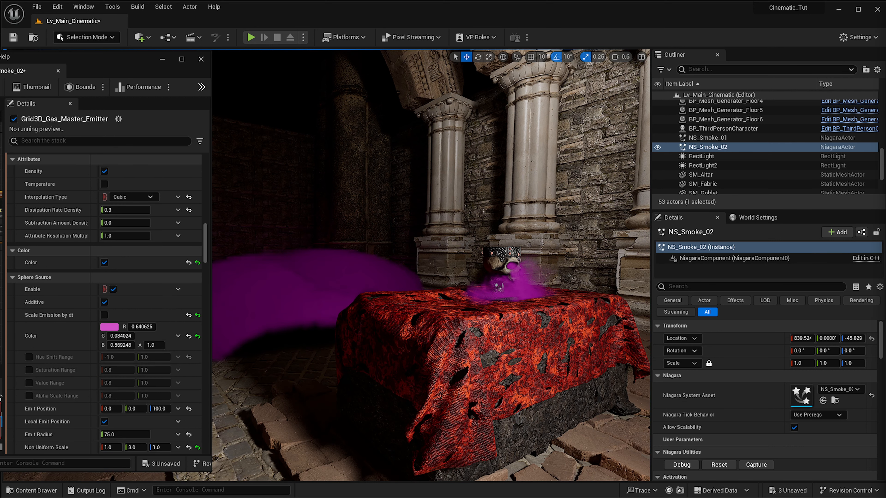
pyautogui.moveTo(517, 331); pyautogui.dragTo(512, 330, button='right')
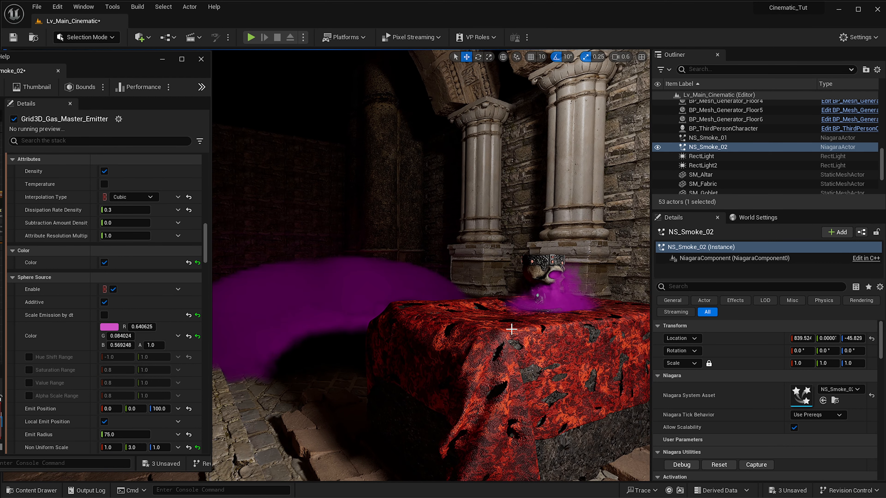
pyautogui.moveTo(345, 302); pyautogui.dragTo(307, 301, button='right')
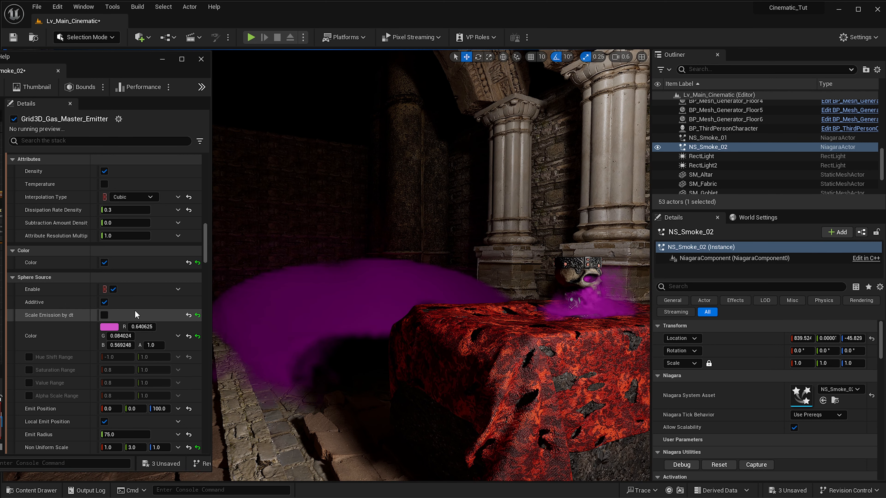
# - Turn off the Additive option in NS_Smoke_02's sphere source and look at the smoke around the altar
pyautogui.click(171, 316)
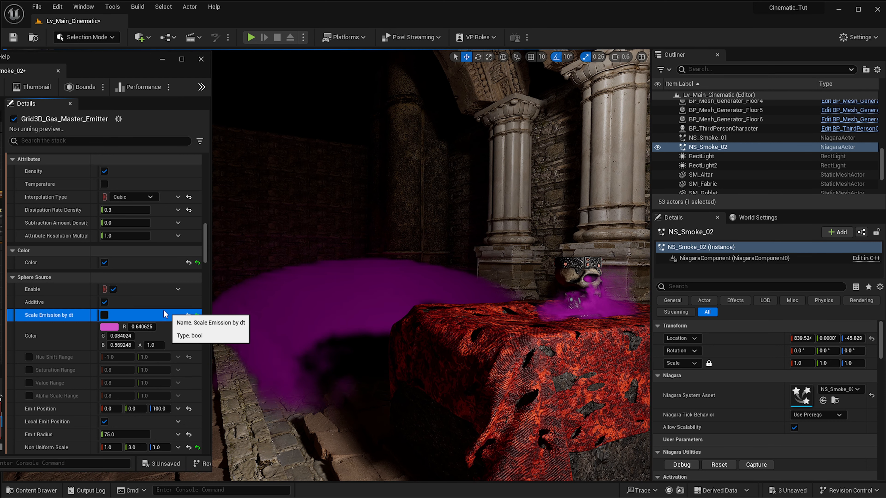
pyautogui.click(105, 303)
pyautogui.moveTo(449, 282); pyautogui.dragTo(250, 296, button='right')
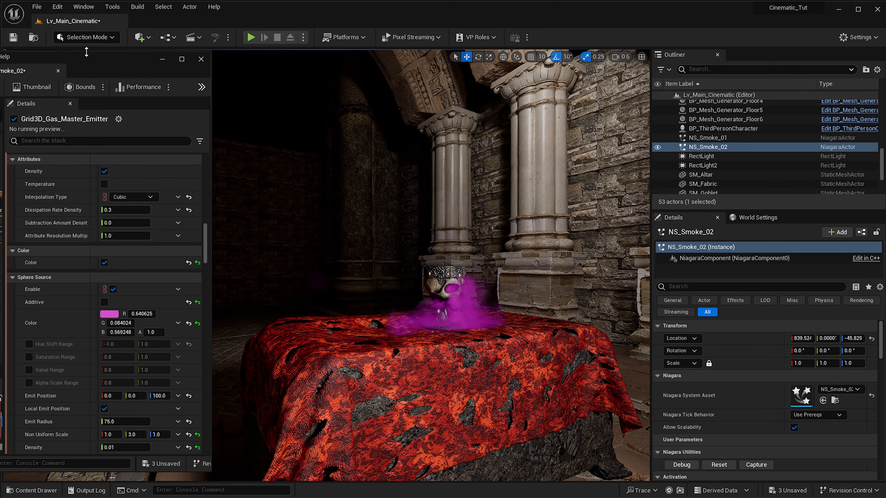
# - Switch to the goblet's smoke system and try turning off Additive in its sphere source
pyautogui.scroll(10, 92, 330)
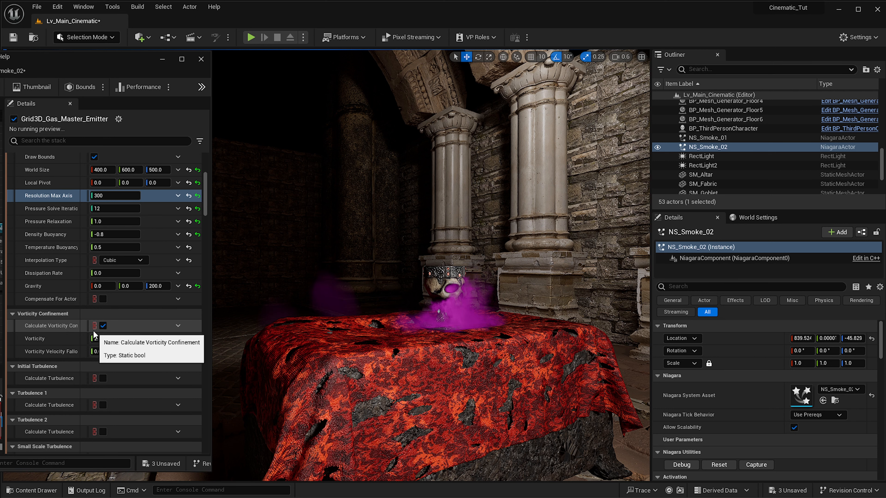
pyautogui.scroll(-5, 93, 330)
pyautogui.scroll(-6, 109, 313)
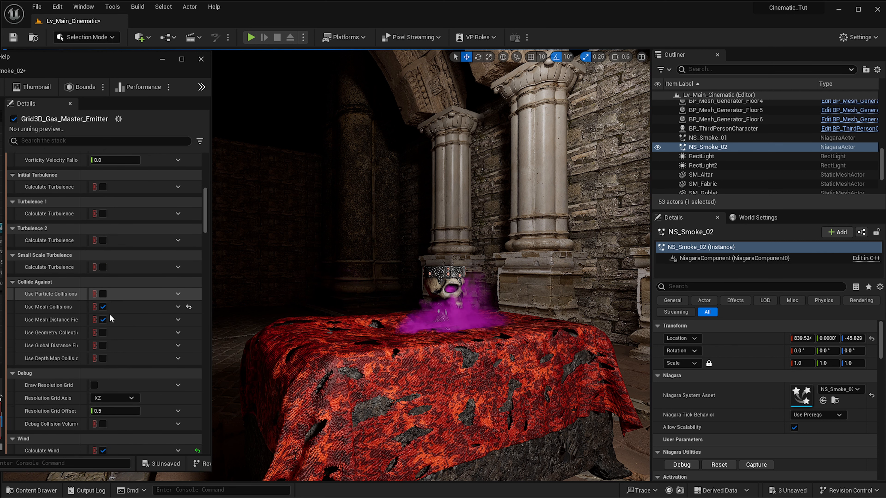
pyautogui.click(94, 334)
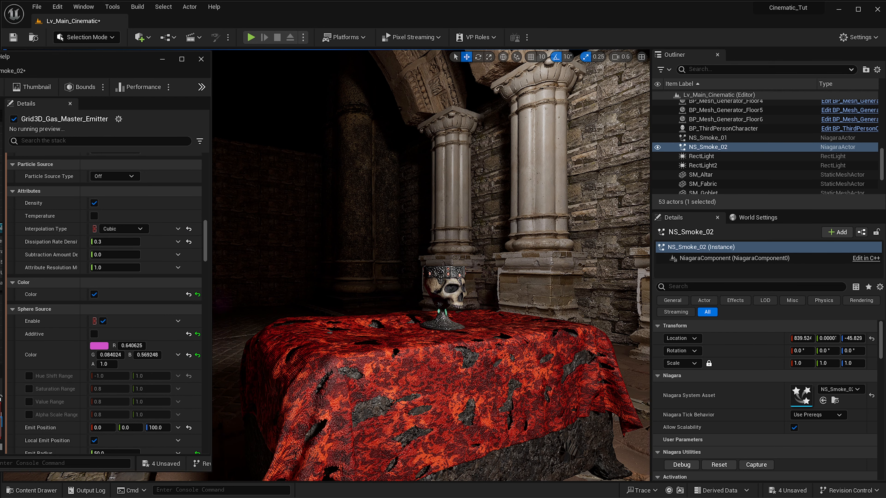
# - Inspect the goblet's smoke up close and turn its sphere source's Additive option back on
pyautogui.moveTo(390, 337); pyautogui.dragTo(415, 340, button='right')
pyautogui.press('w')
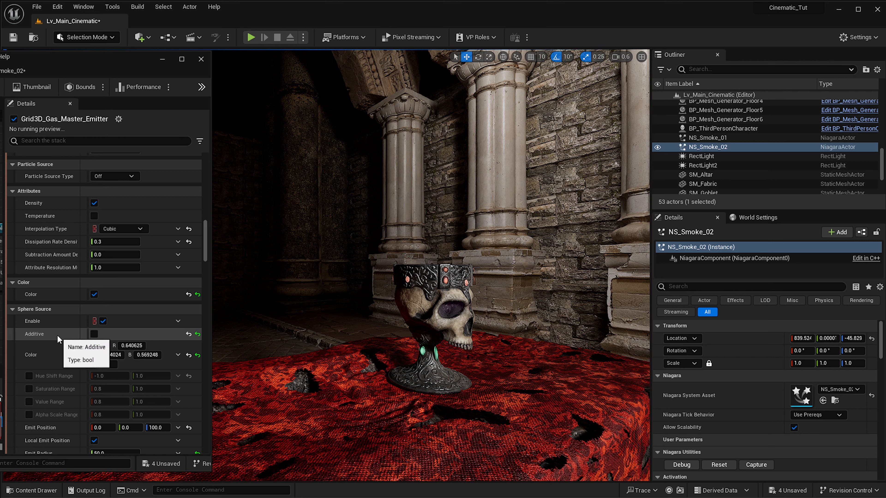
pyautogui.scroll(-1, 40, 377)
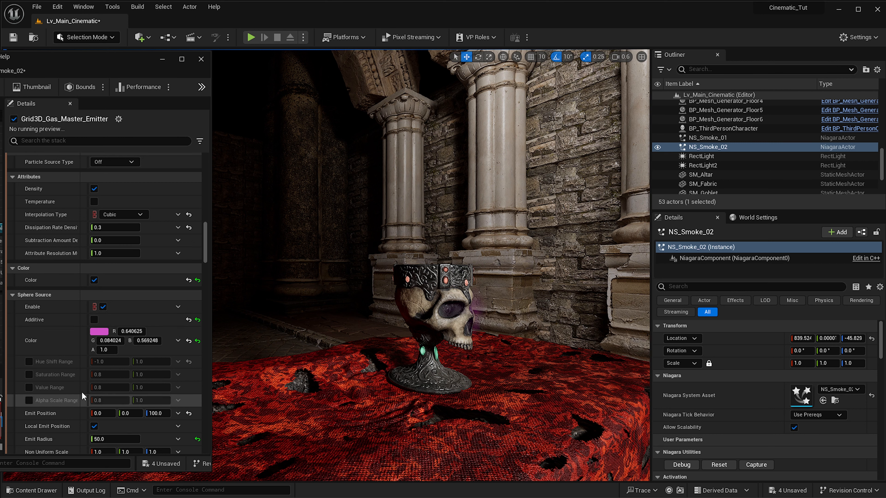
pyautogui.scroll(3, 60, 383)
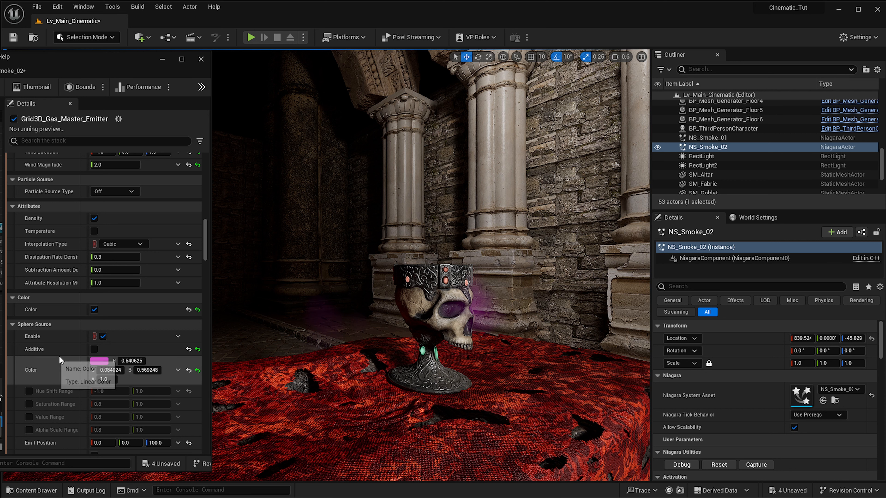
pyautogui.moveTo(444, 337); pyautogui.dragTo(330, 380, button='right')
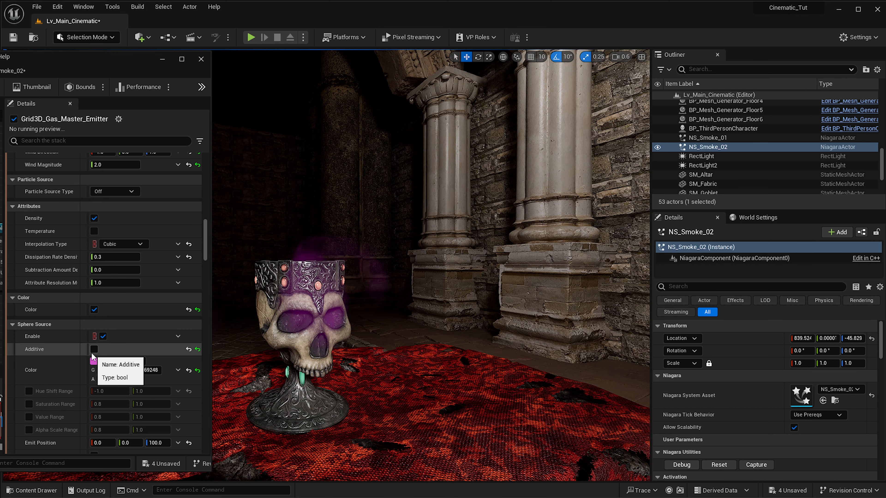
pyautogui.moveTo(297, 349); pyautogui.dragTo(230, 349, button='right')
pyautogui.moveTo(378, 299); pyautogui.dragTo(377, 298, button='right')
# - Show the editor gizmos again, switch to NS_Smoke_02's emitter settings and try a sphere source Density of 0.5
pyautogui.press('g')
pyautogui.press('f')
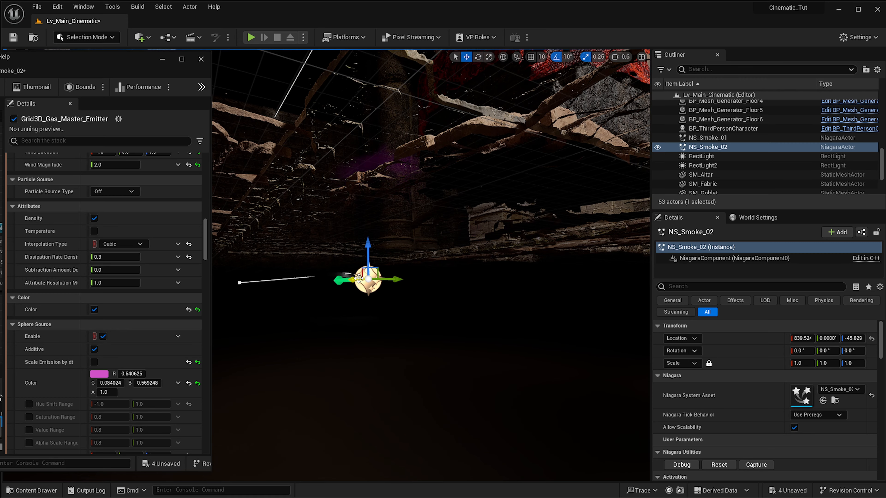
pyautogui.moveTo(374, 264)
pyautogui.mouseDown(button='right')
pyautogui.moveTo(374, 300)
pyautogui.moveTo(370, 279)
pyautogui.mouseUp(button='right')
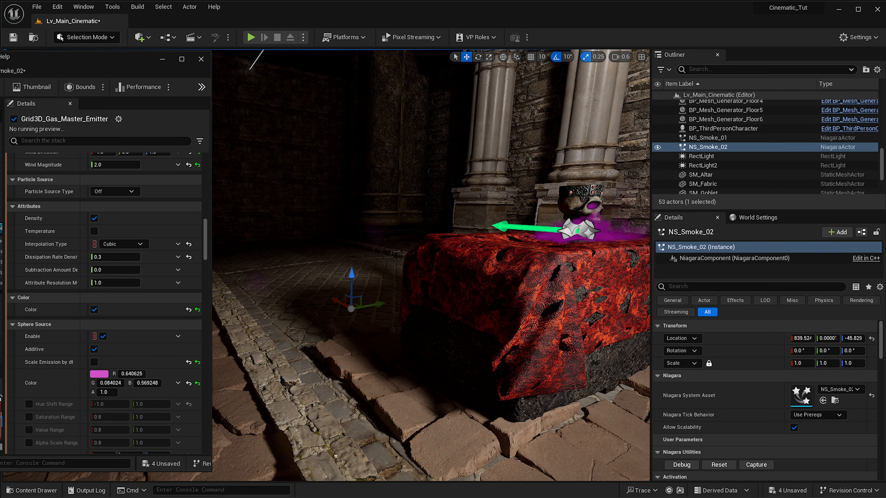
pyautogui.click(32, 71)
pyautogui.scroll(-5, 141, 372)
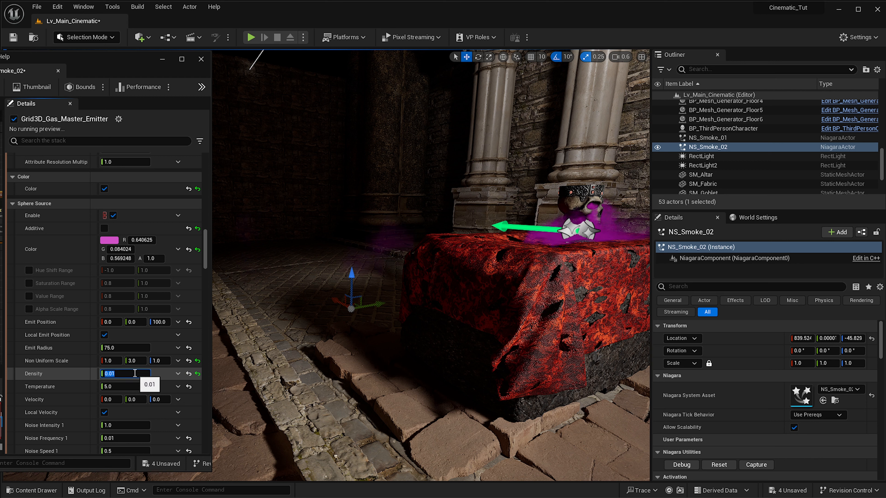
pyautogui.write('.5')
pyautogui.press('Return')
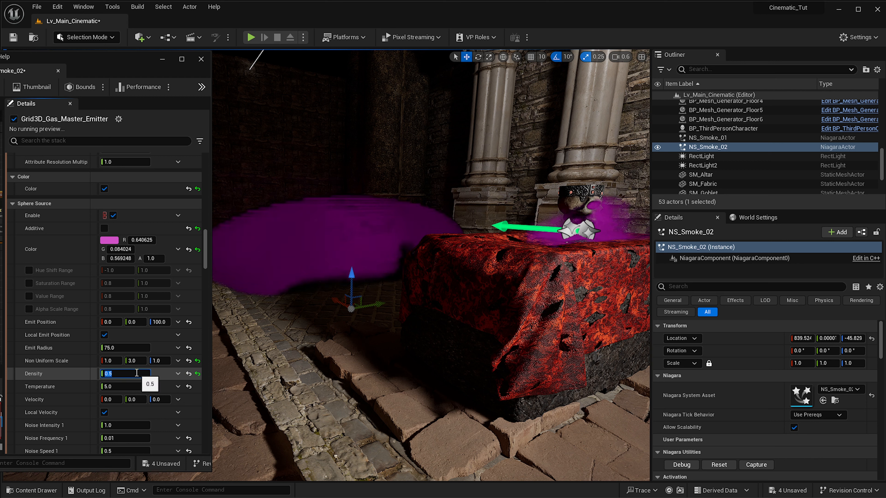
# - Try lower sphere source Density values for NS_Smoke_02, first 0.1 and then 0.07
pyautogui.write('0.1')
pyautogui.press('Return')
pyautogui.write('0')
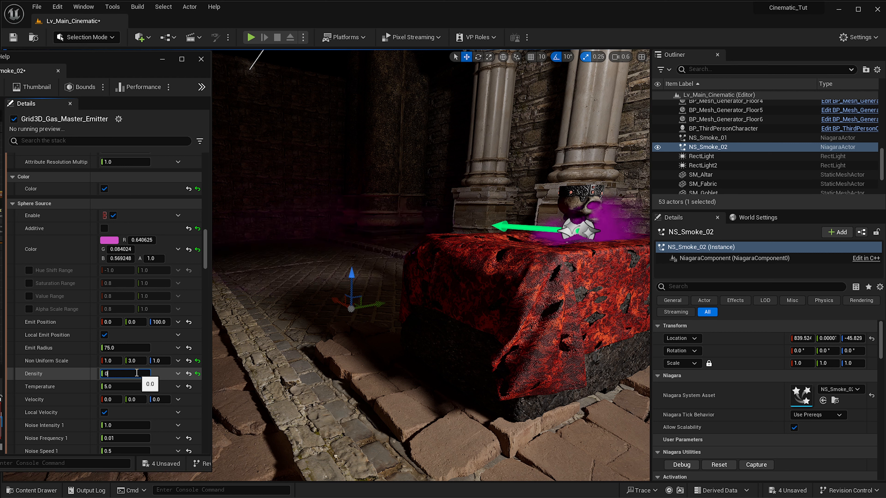
pyautogui.write('.07')
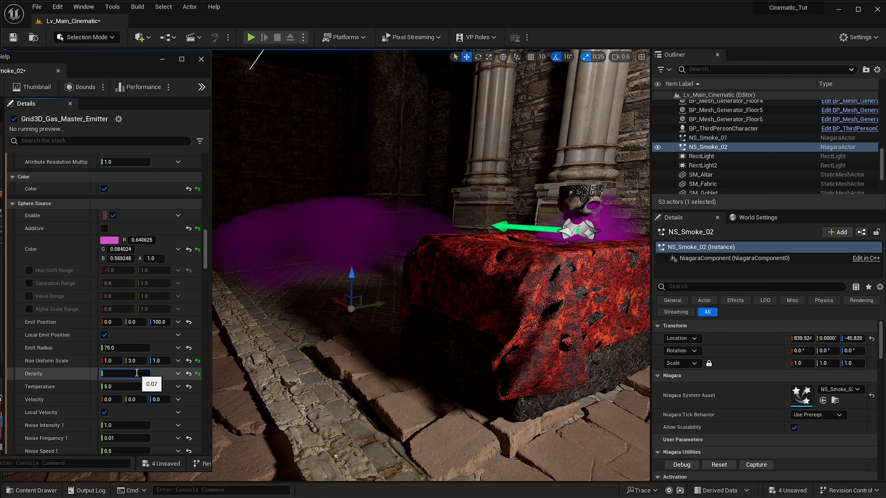
# - Examine from several angles and distances how NS_Smoke_02 flows over the altar and around the goblet
pyautogui.moveTo(300, 335); pyautogui.dragTo(313, 283, button='right')
pyautogui.moveTo(338, 329); pyautogui.dragTo(315, 325, button='right')
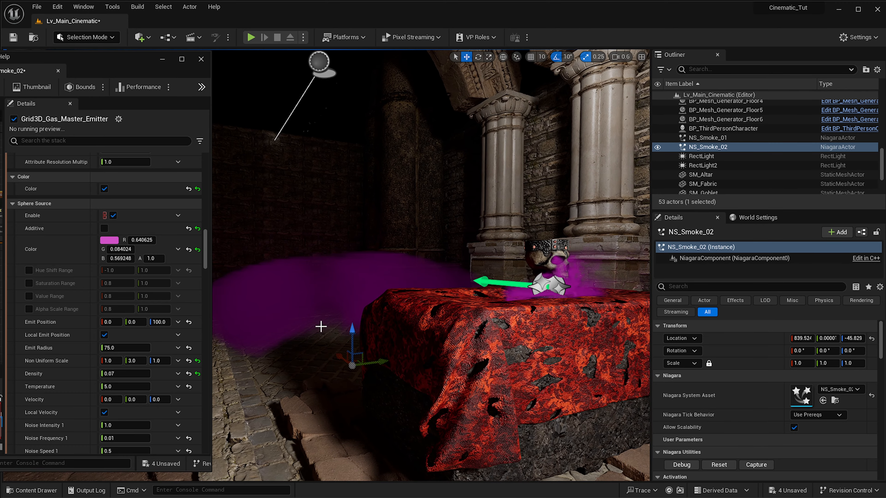
pyautogui.moveTo(374, 301); pyautogui.dragTo(421, 324, button='right')
pyautogui.press('s')
pyautogui.moveTo(444, 324)
pyautogui.mouseDown(button='right')
pyautogui.moveTo(464, 326)
pyautogui.moveTo(366, 323)
pyautogui.moveTo(433, 319)
pyautogui.mouseUp(button='right')
pyautogui.press('w')
pyautogui.press('d')
pyautogui.press('s')
pyautogui.press('a')
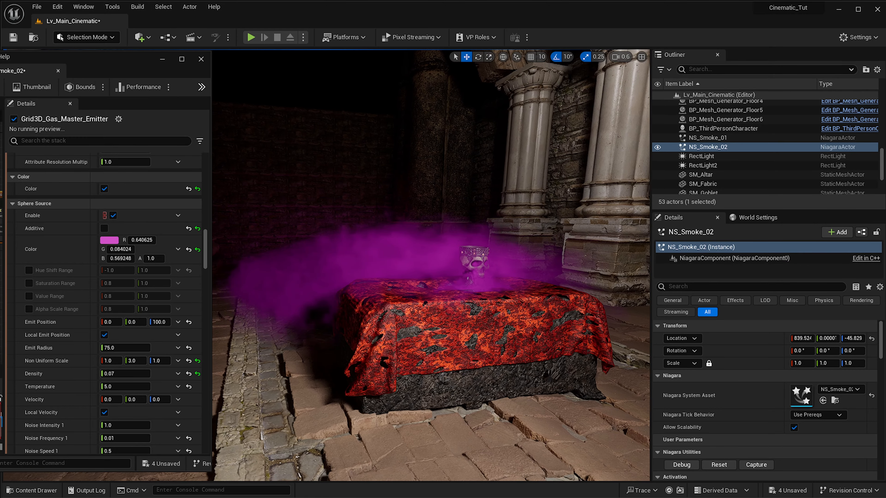
pyautogui.press('w')
pyautogui.moveTo(388, 253)
pyautogui.mouseDown(button='right')
pyautogui.moveTo(380, 252)
pyautogui.moveTo(387, 253)
pyautogui.mouseUp(button='right')
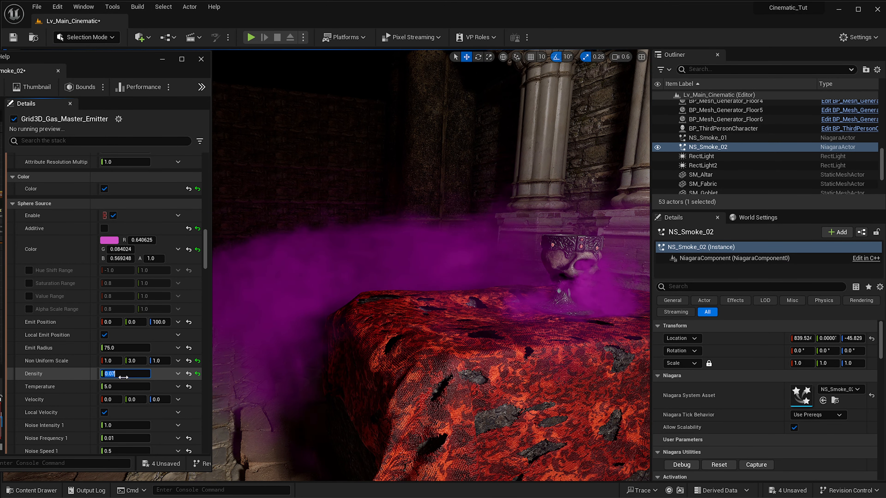
# - Set NS_Smoke_02's sphere source Density to 0.1 and its Resolution Max Axis to 500, and inspect the smoke around the altar
pyautogui.write('0.1')
pyautogui.press('Return')
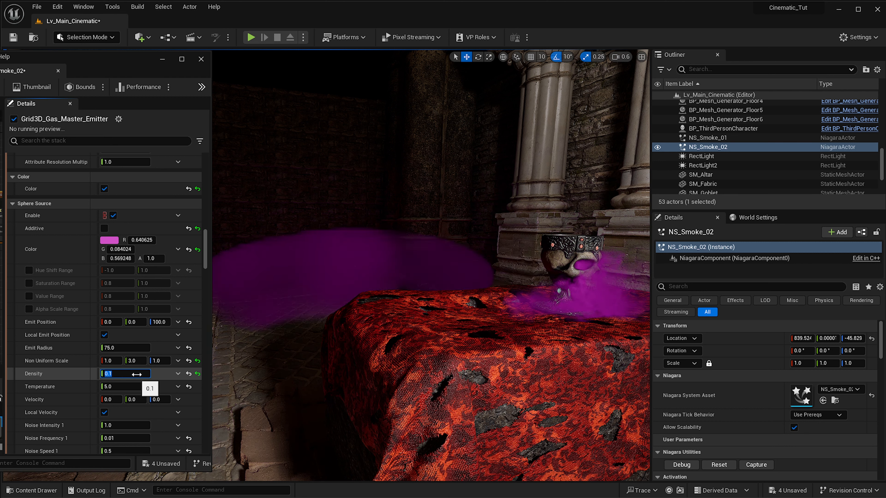
pyautogui.scroll(10, 202, 251)
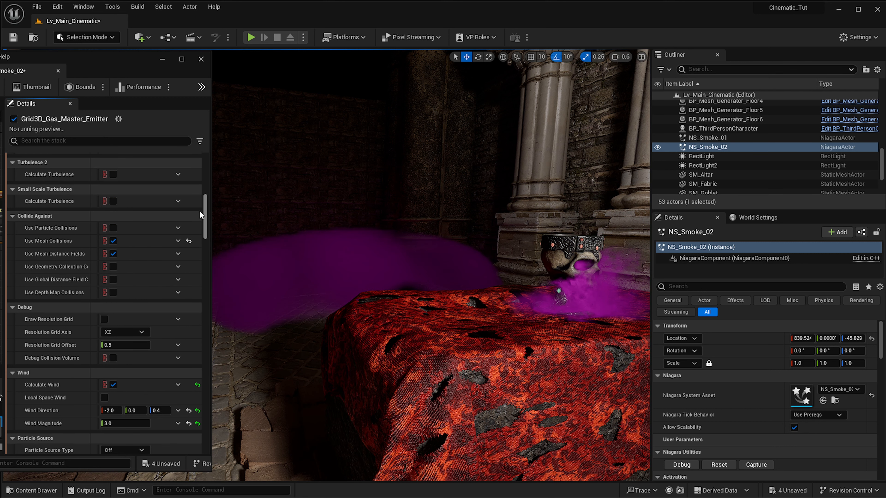
pyautogui.scroll(4, 154, 250)
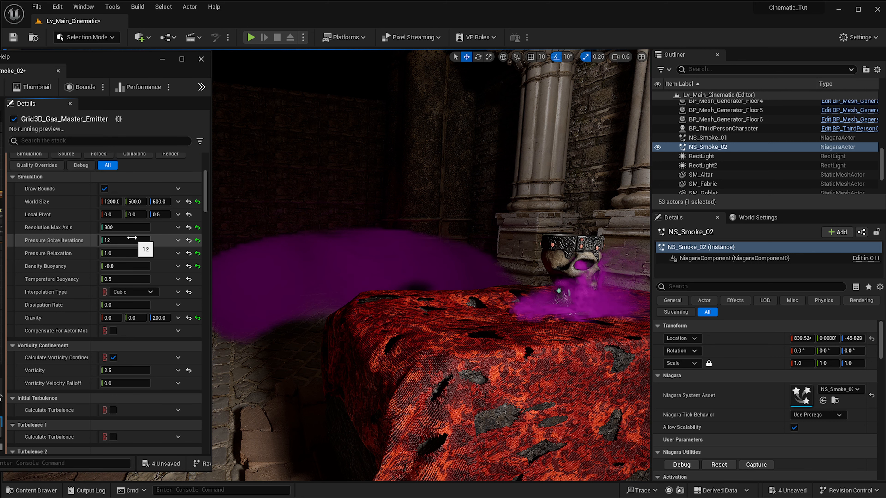
pyautogui.write('500')
pyautogui.press('Return')
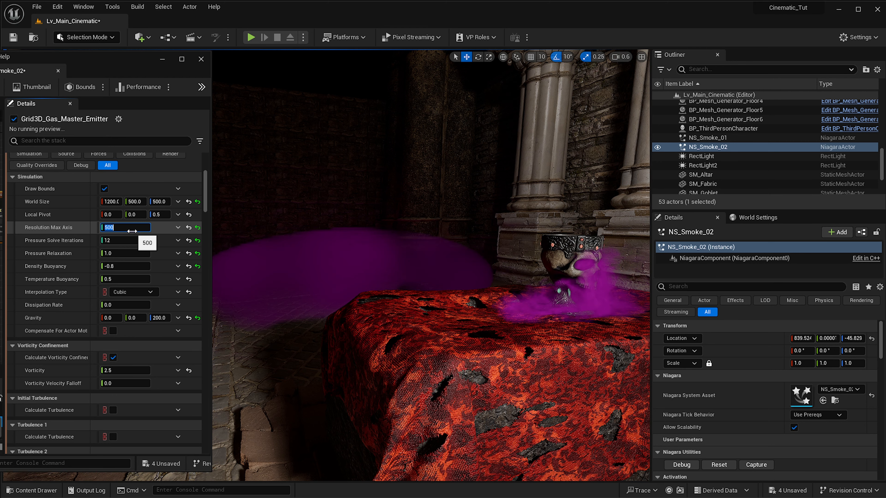
pyautogui.moveTo(295, 248); pyautogui.dragTo(366, 260, button='right')
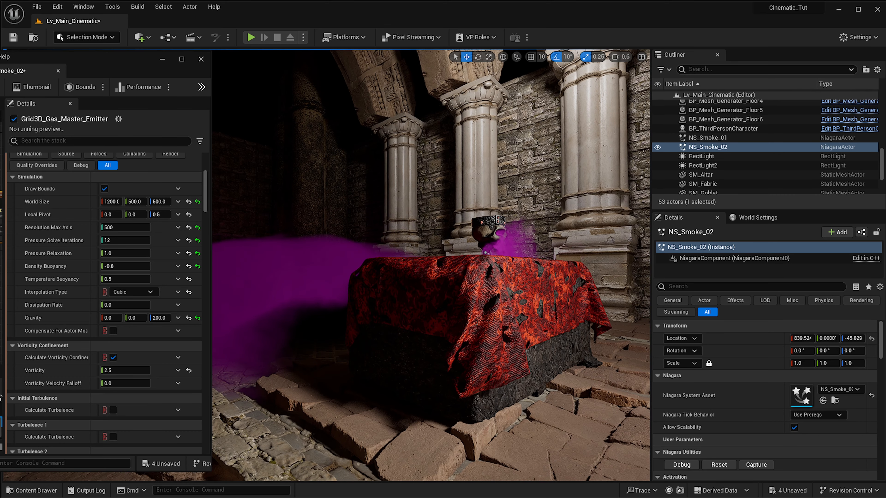
pyautogui.moveTo(370, 309); pyautogui.dragTo(372, 325, button='right')
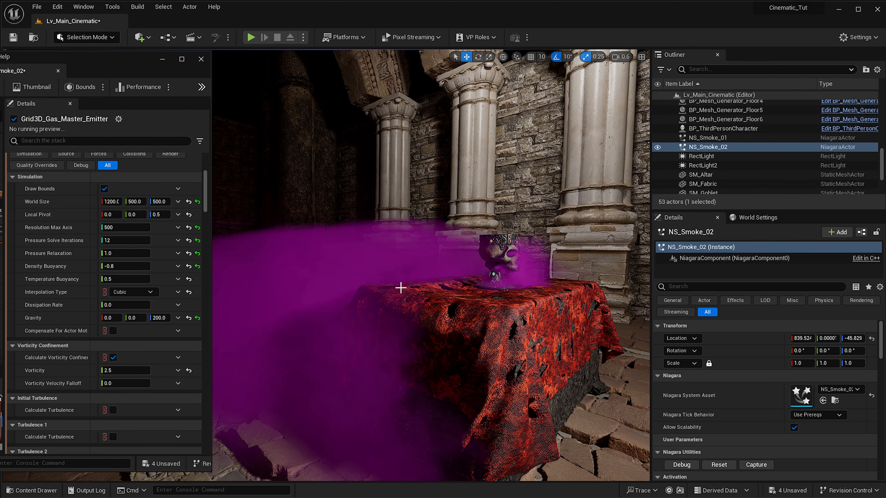
pyautogui.moveTo(401, 288); pyautogui.dragTo(433, 270, button='right')
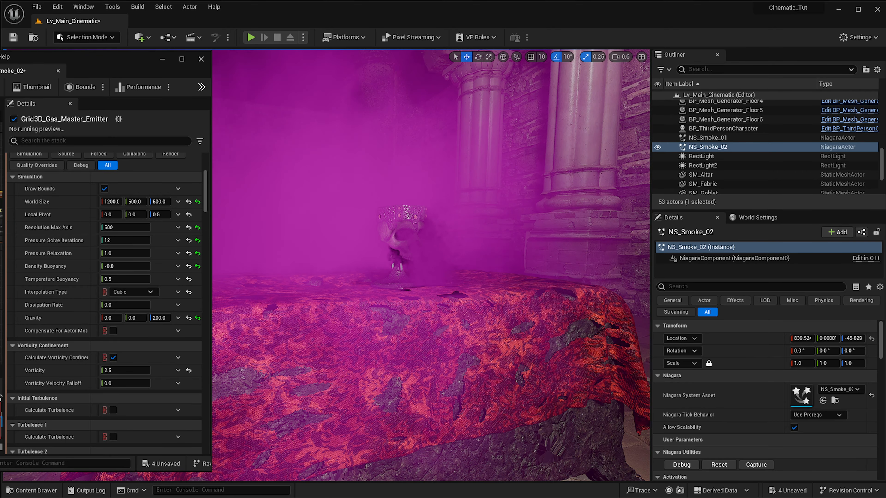
# - Switch to the goblet's smoke system, turn off Additive in its sphere source and set the source Density to 0.1
pyautogui.click(1, 71)
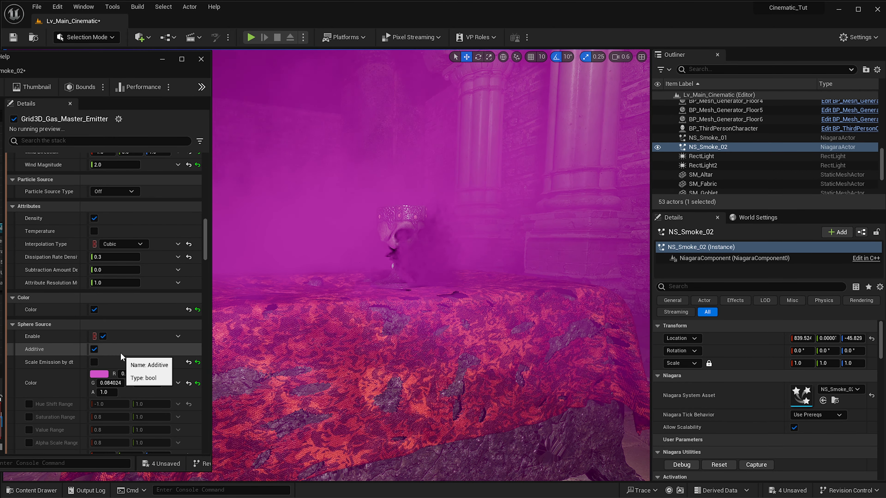
pyautogui.click(94, 349)
pyautogui.scroll(-5, 126, 377)
pyautogui.click(109, 373)
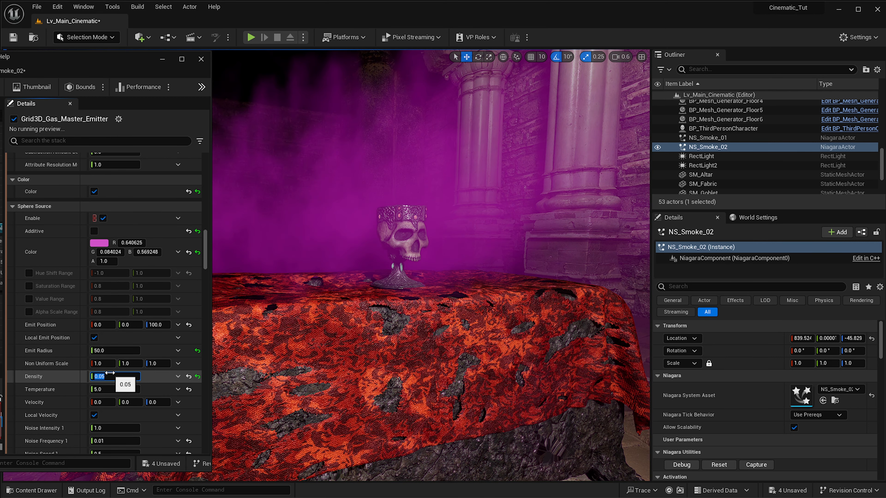
pyautogui.write('0.0')
pyautogui.press('BackSpace')
pyautogui.write('1')
pyautogui.press('Return')
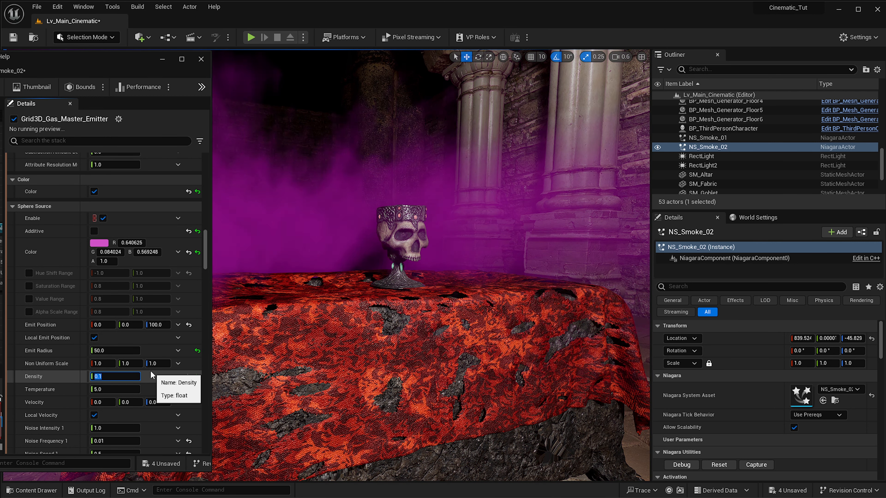
pyautogui.moveTo(368, 294); pyautogui.dragTo(488, 264, button='right')
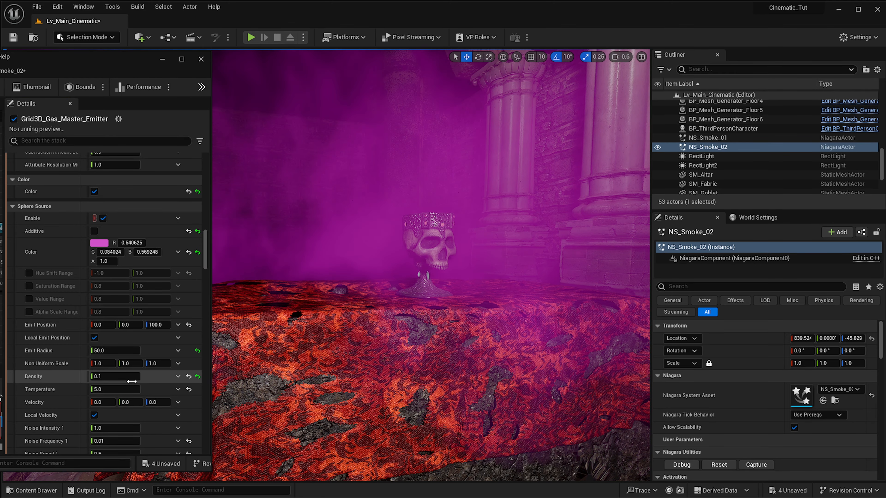
# - Set the goblet smoke's sphere source Density to 1.0 and inspect the smoke around the skull goblet
pyautogui.click(125, 380)
pyautogui.write('1')
pyautogui.press('Return')
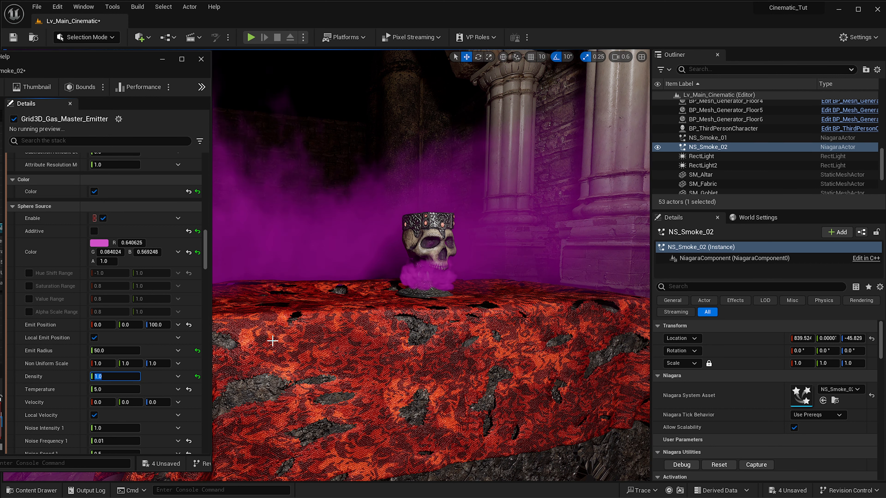
pyautogui.moveTo(492, 250); pyautogui.dragTo(520, 244, button='right')
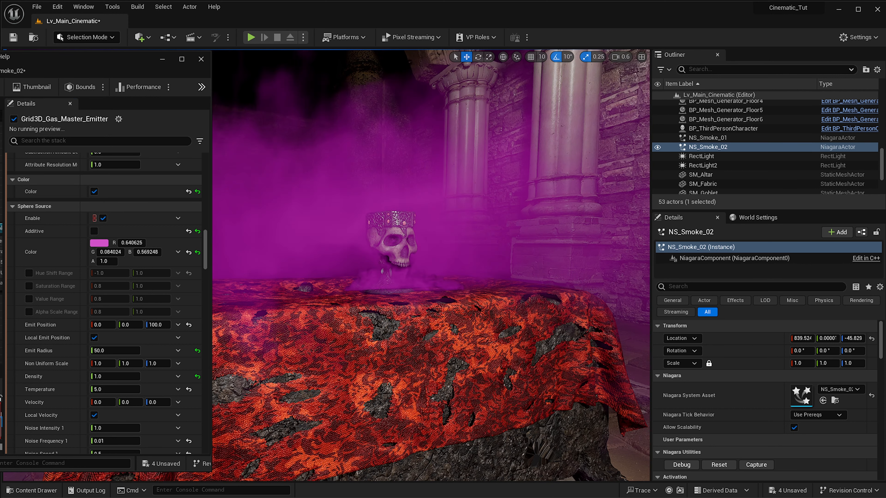
pyautogui.moveTo(433, 226)
pyautogui.mouseDown(button='right')
pyautogui.moveTo(410, 220)
pyautogui.moveTo(435, 224)
pyautogui.mouseUp(button='right')
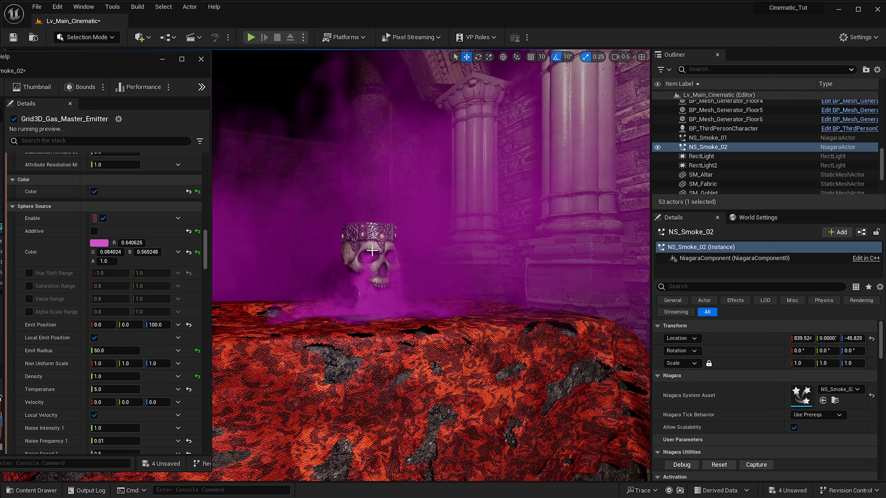
pyautogui.moveTo(372, 251)
pyautogui.mouseDown(button='right')
pyautogui.moveTo(406, 249)
pyautogui.moveTo(366, 253)
pyautogui.mouseUp(button='right')
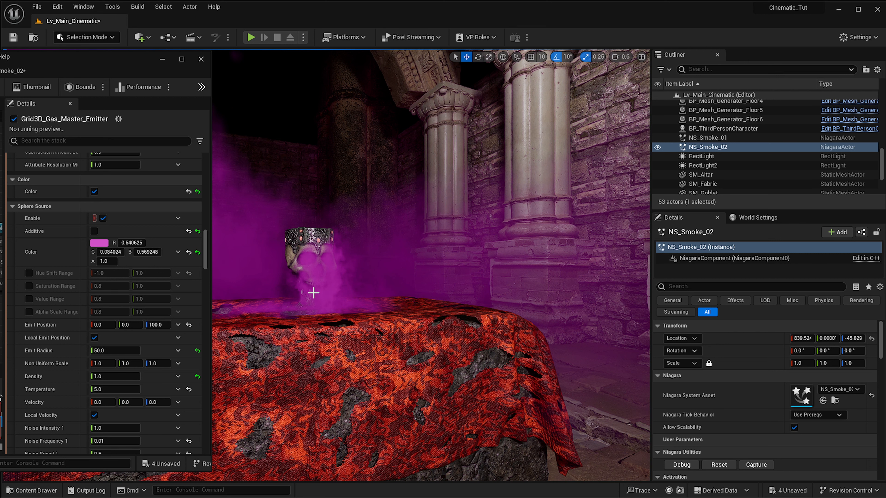
# - Select the NS_Smoke_01 actor at the goblet's base and frame it in the viewport
pyautogui.rightClick(317, 316)
pyautogui.moveTo(398, 281); pyautogui.dragTo(380, 281, button='right')
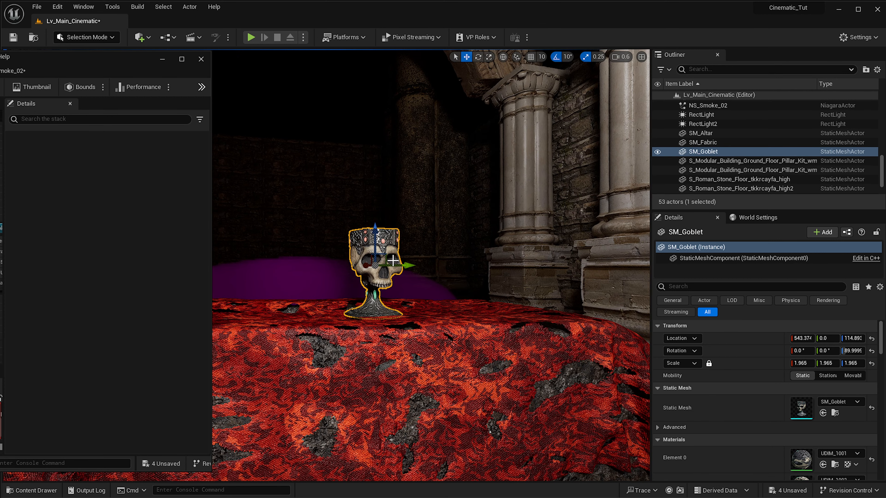
pyautogui.moveTo(319, 207); pyautogui.dragTo(331, 207, button='right')
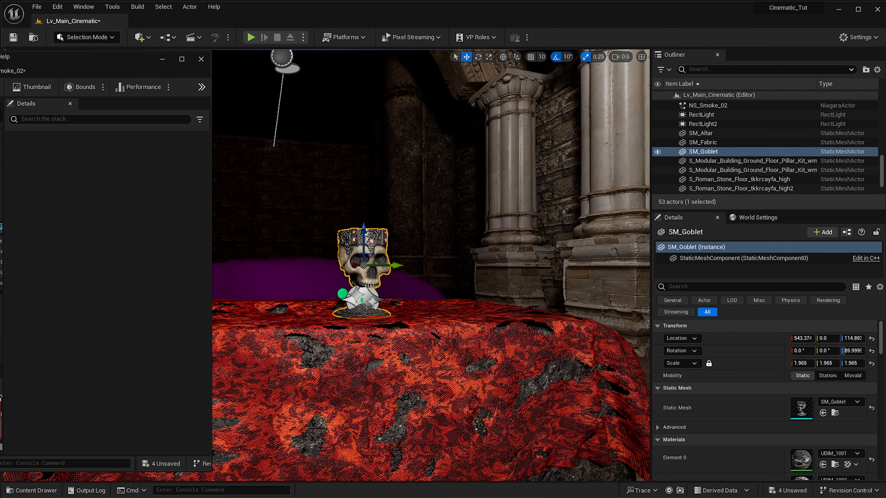
pyautogui.click(327, 293)
pyautogui.press('f')
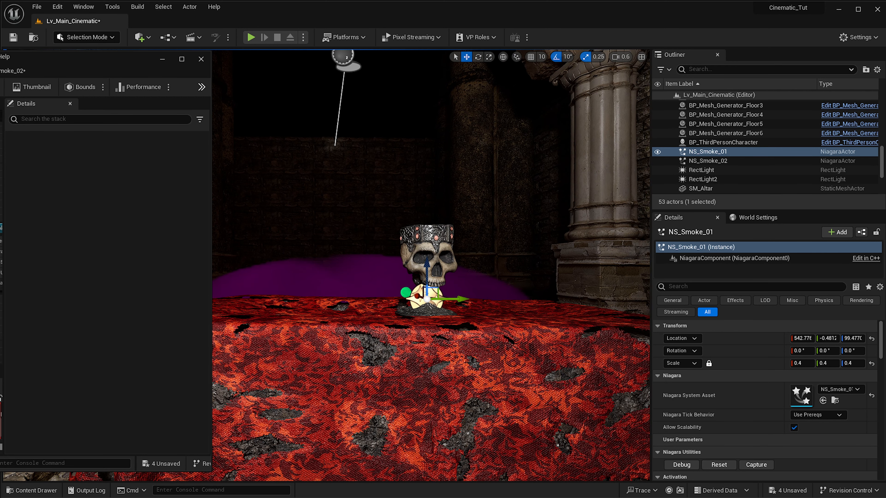